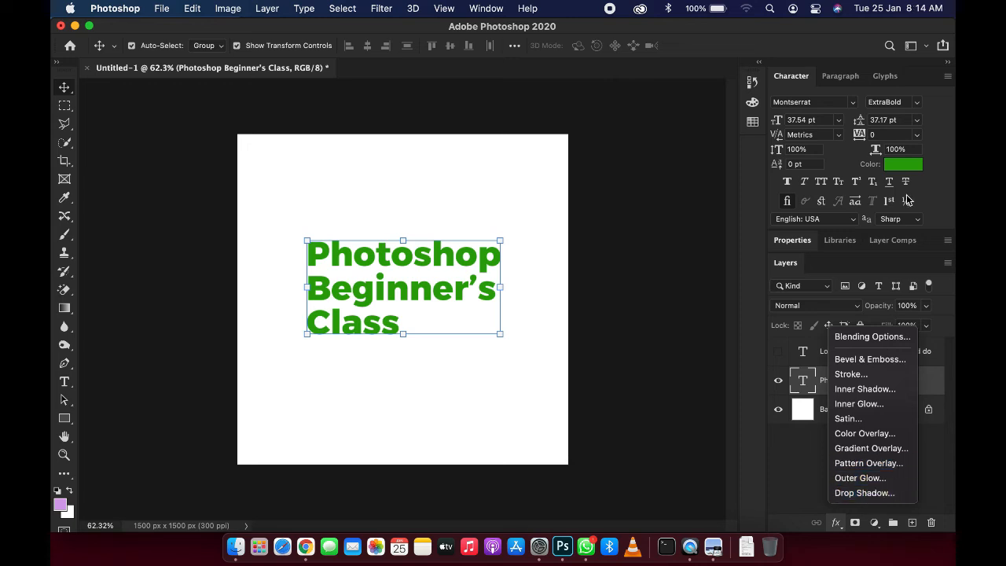
{"action": "left_click", "coordinate": [872, 337]}
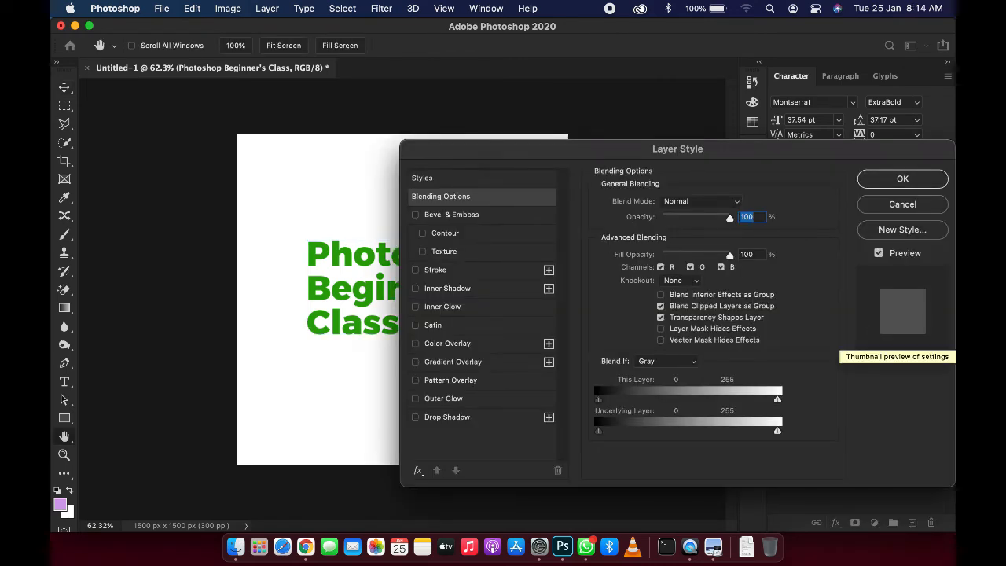
{"action": "key", "text": "Escape"}
{"action": "left_click", "coordinate": [850, 443]}
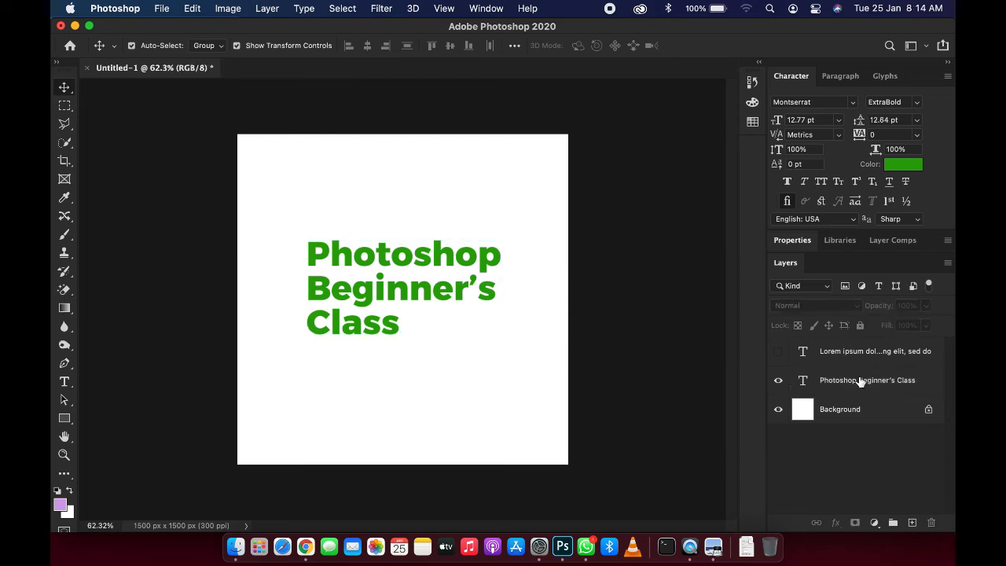
Step: Open the Layer Style blending options for the 'Photoshop Beginner's Class' text layer
{"action": "left_click", "coordinate": [839, 383]}
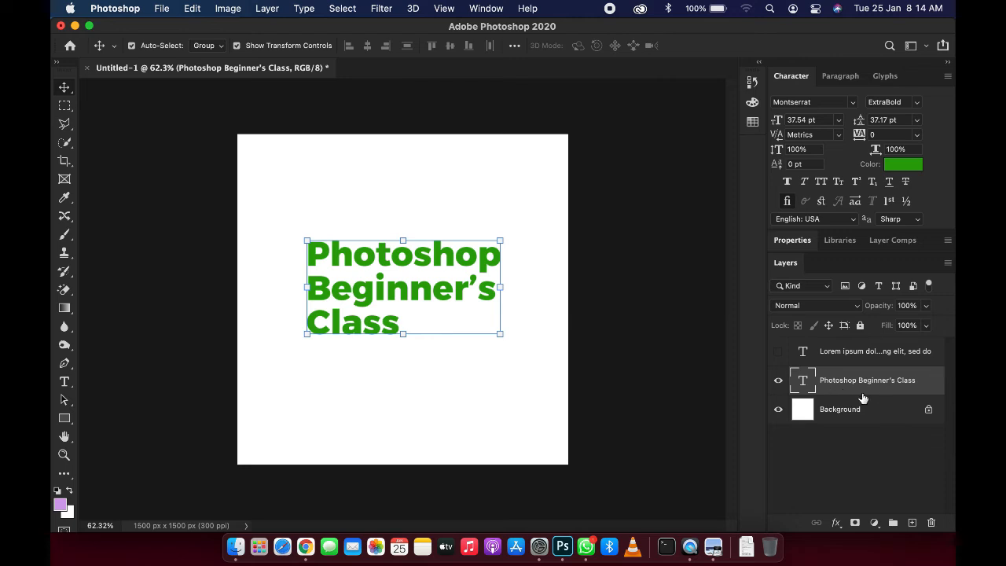
{"action": "left_click", "coordinate": [838, 522]}
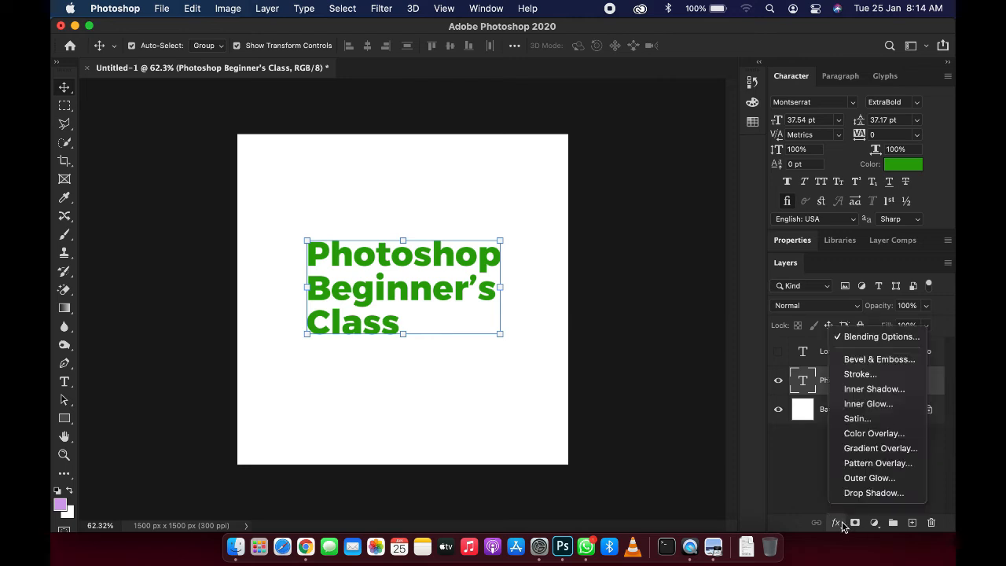
{"action": "left_click", "coordinate": [879, 337]}
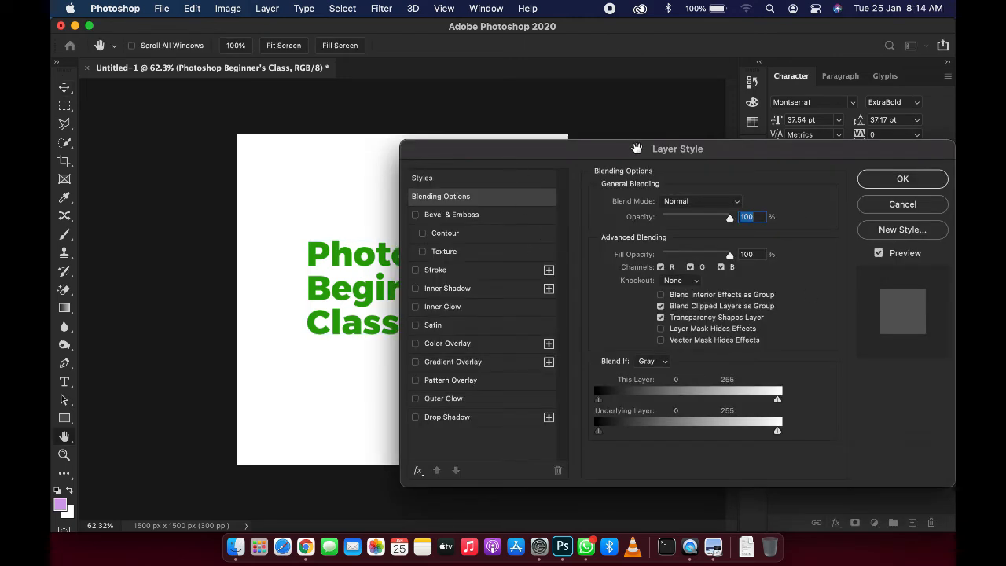
{"action": "left_click_drag", "start_coordinate": [647, 149], "coordinate": [604, 124]}
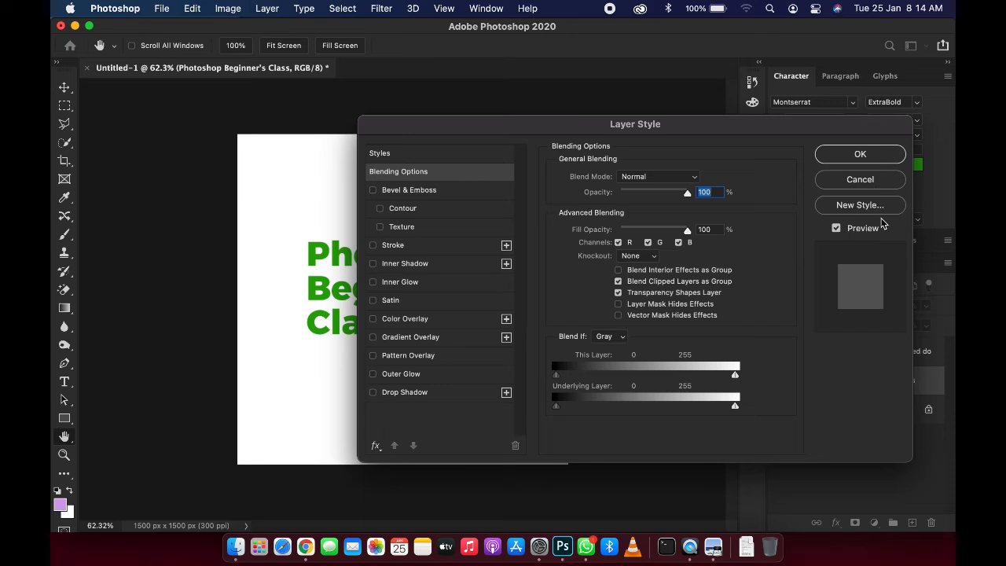
{"action": "left_click_drag", "start_coordinate": [773, 127], "coordinate": [929, 132]}
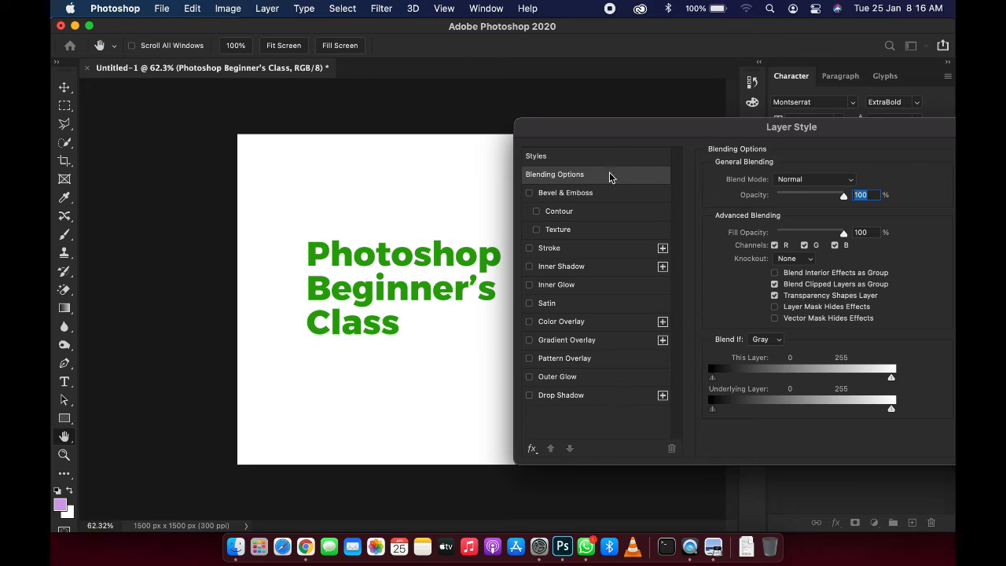
Step: Enable the Bevel & Emboss effect on the text layer
{"action": "left_click", "coordinate": [536, 197]}
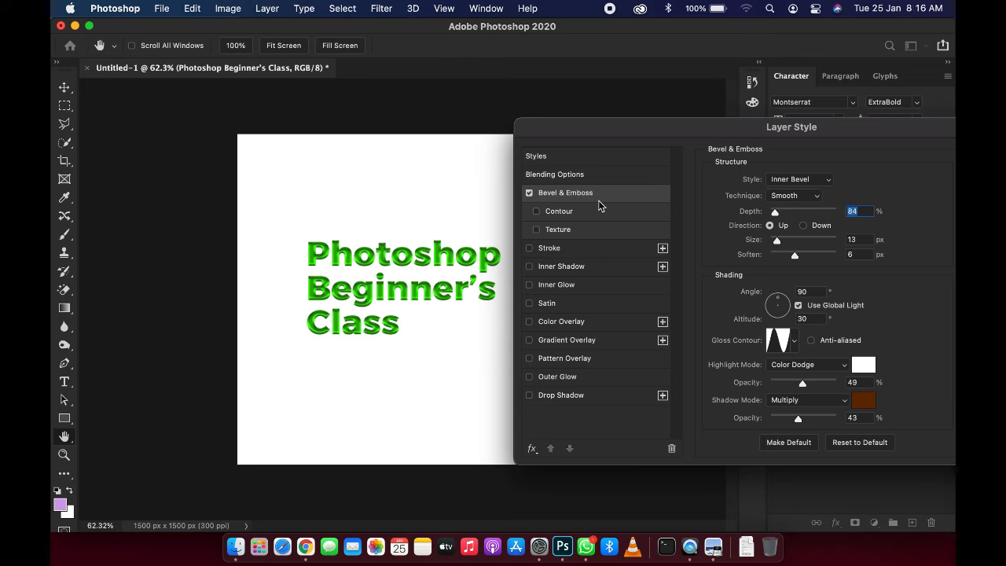
{"action": "left_click", "coordinate": [529, 193]}
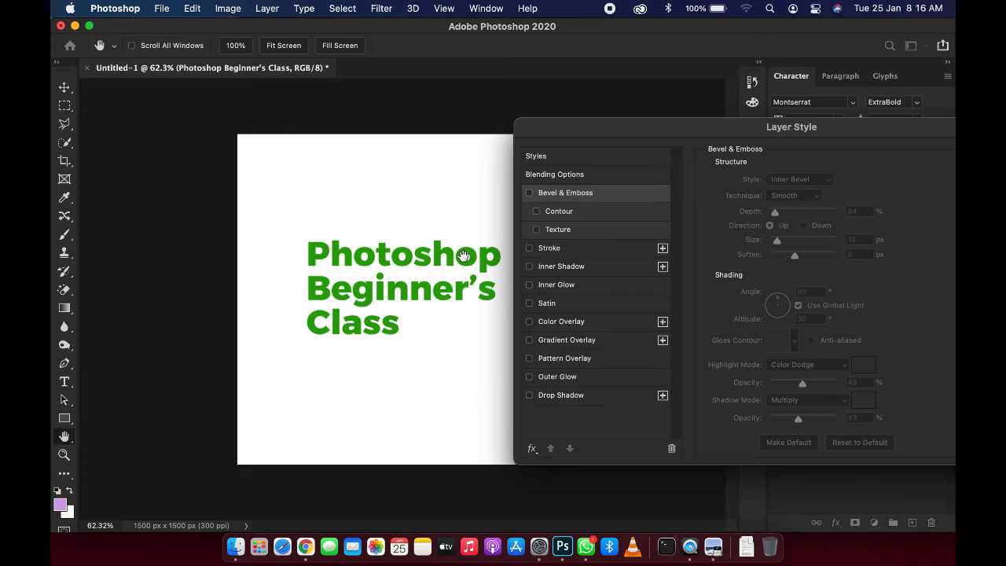
{"action": "left_click", "coordinate": [529, 193]}
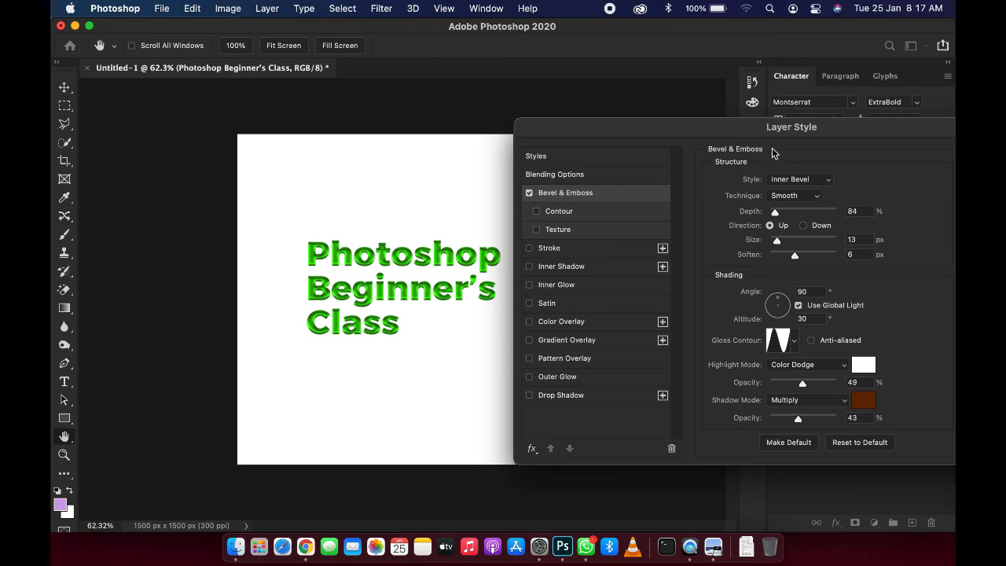
{"action": "left_click_drag", "start_coordinate": [794, 128], "coordinate": [762, 121]}
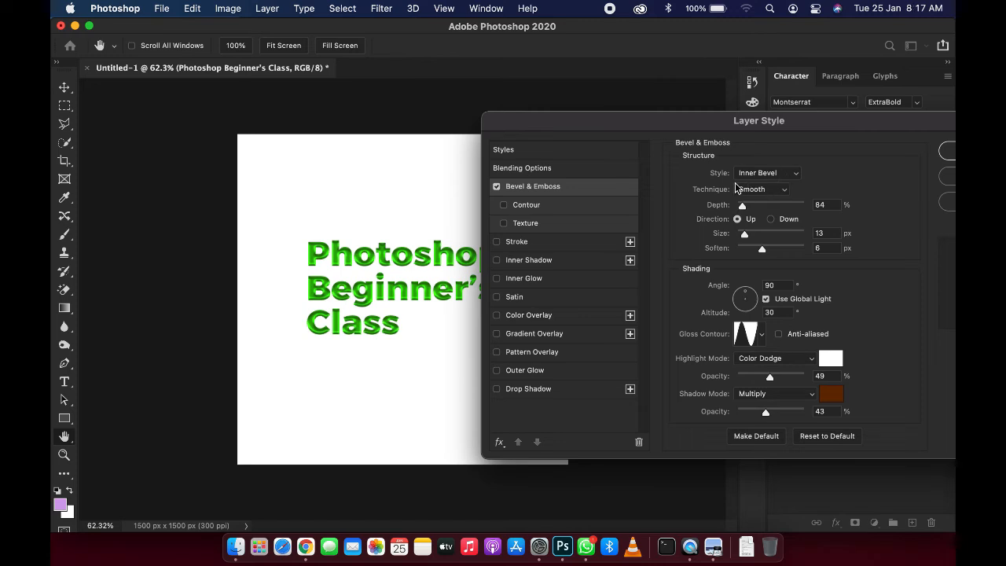
Step: Try each Bevel & Emboss style in turn, finishing on Inner Bevel
{"action": "left_click", "coordinate": [767, 175]}
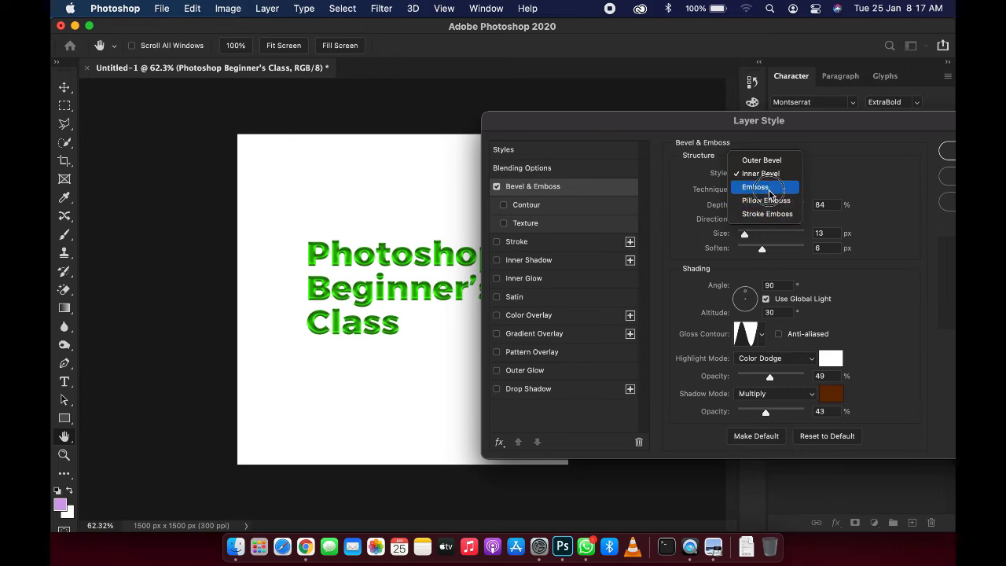
{"action": "left_click", "coordinate": [760, 187]}
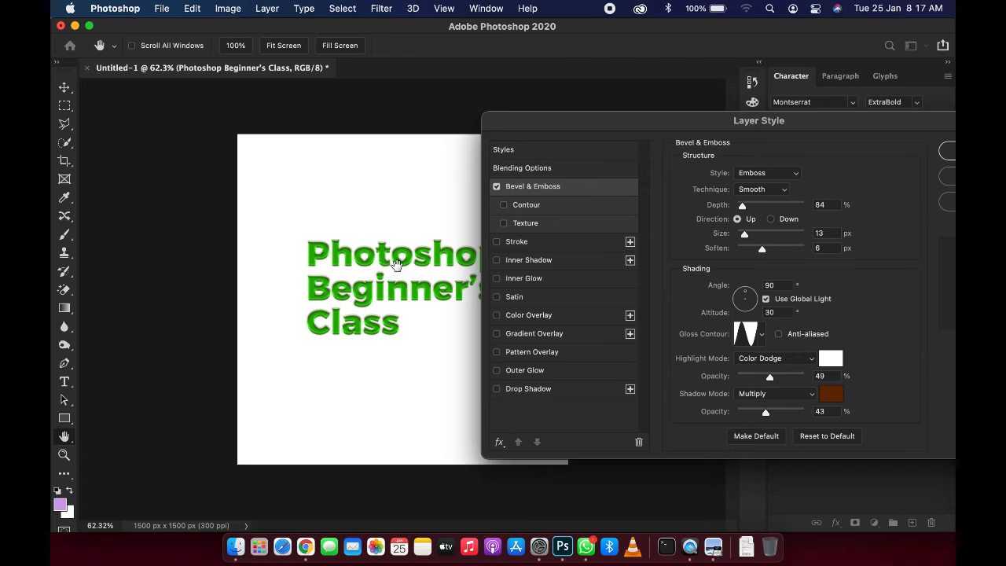
{"action": "left_click", "coordinate": [767, 172]}
{"action": "left_click", "coordinate": [765, 148]}
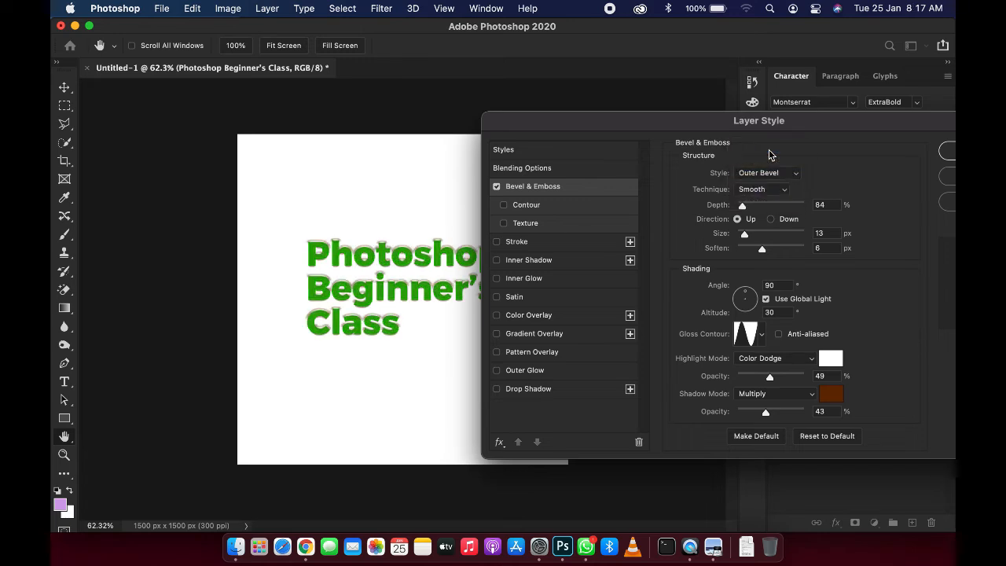
{"action": "left_click", "coordinate": [761, 174]}
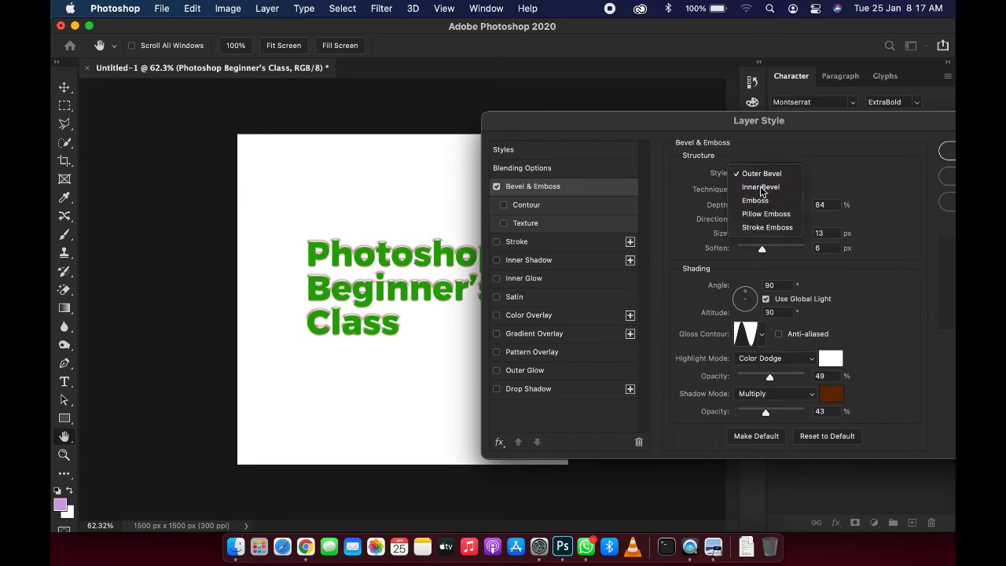
{"action": "left_click", "coordinate": [761, 185]}
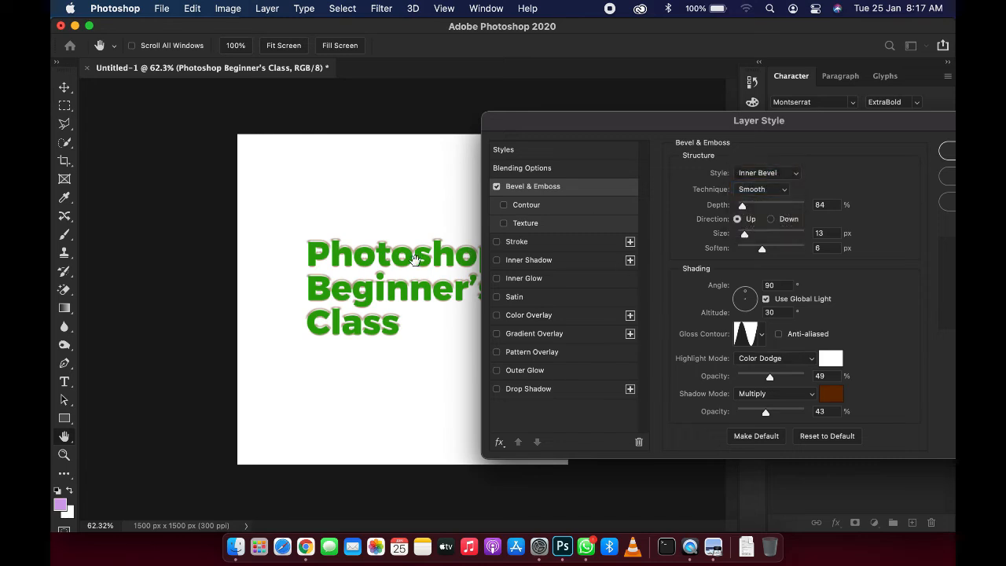
{"action": "left_click", "coordinate": [758, 173]}
{"action": "left_click", "coordinate": [758, 201]}
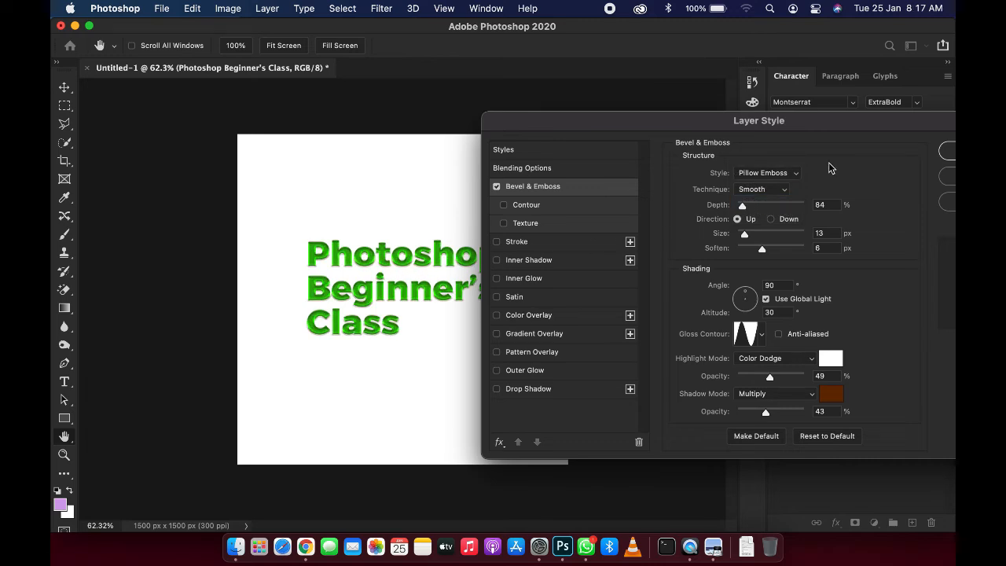
{"action": "left_click", "coordinate": [783, 177]}
{"action": "left_click", "coordinate": [782, 186]}
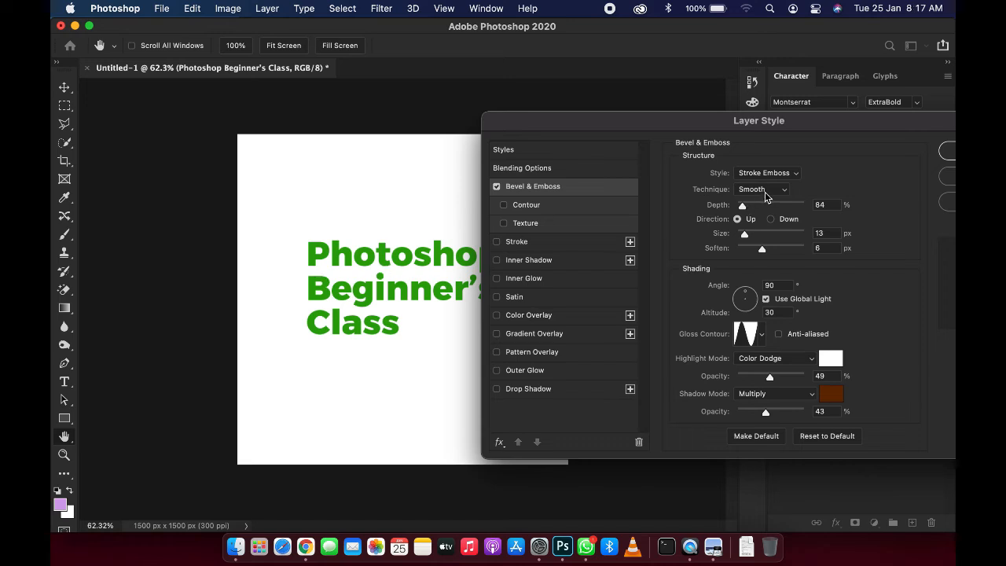
{"action": "left_click", "coordinate": [781, 179]}
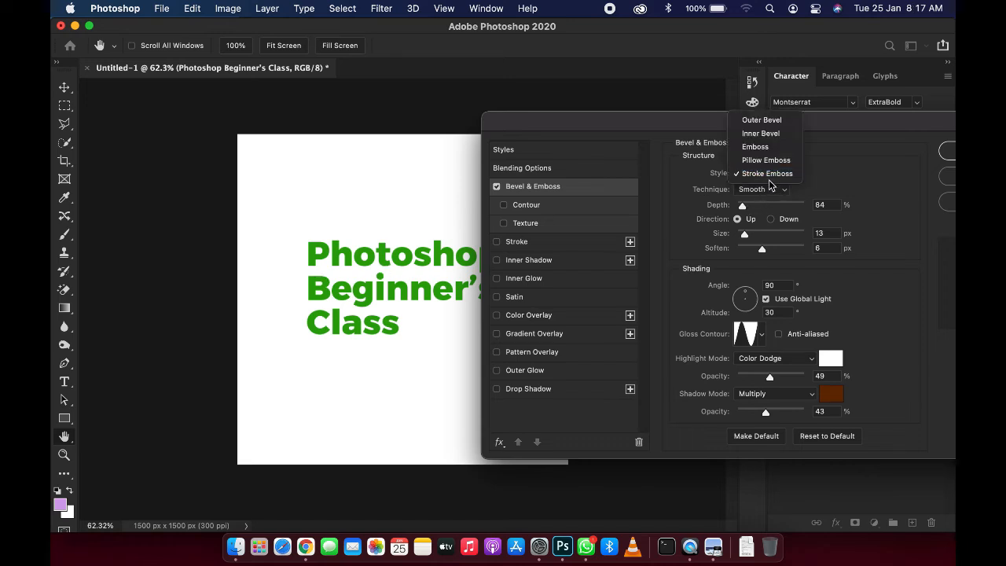
{"action": "left_click", "coordinate": [774, 135]}
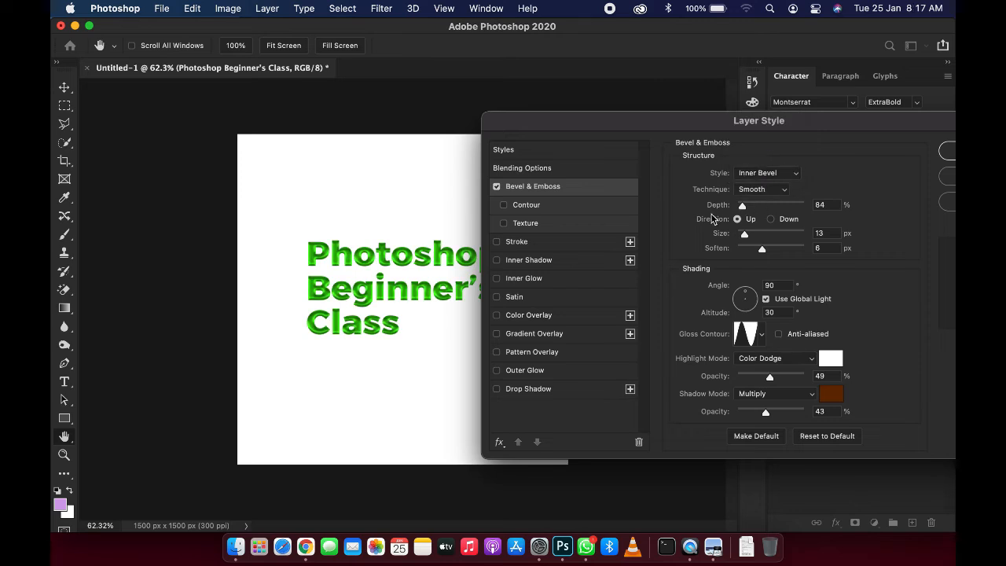
Step: Set the bevel depth to 126% and the direction to Down
{"action": "mouse_move", "coordinate": [745, 208]}
{"action": "left_mouse_down"}
{"action": "mouse_move", "coordinate": [791, 208]}
{"action": "mouse_move", "coordinate": [747, 209]}
{"action": "left_mouse_up"}
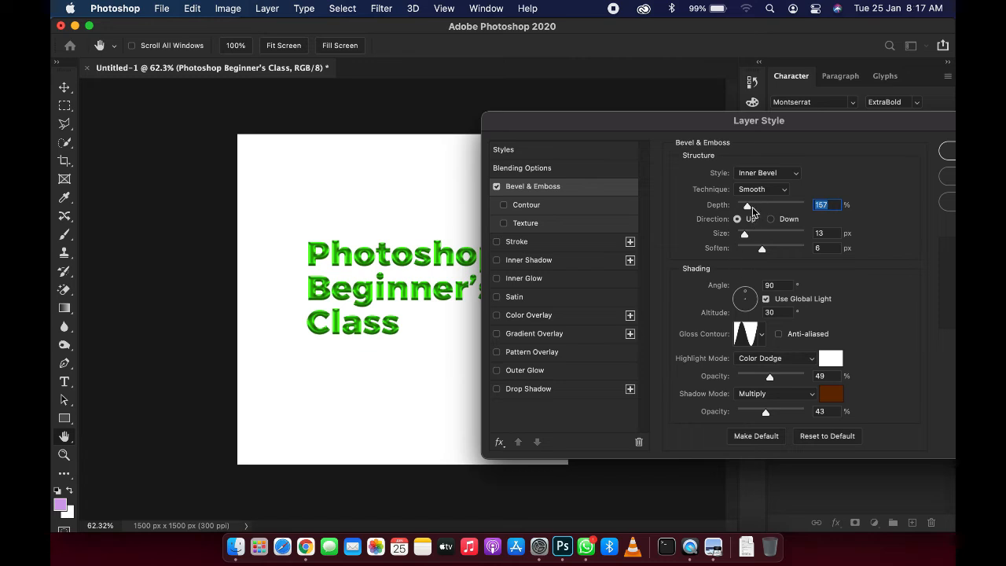
{"action": "left_click_drag", "start_coordinate": [747, 207], "coordinate": [745, 214]}
{"action": "left_click", "coordinate": [771, 220]}
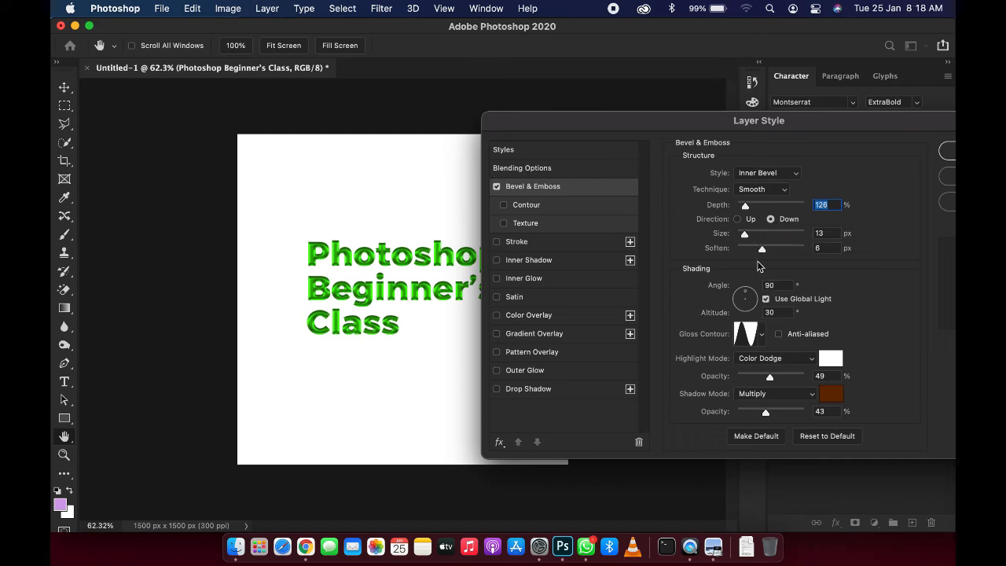
Step: Set the bevel size to 32 px and the soften value to 13 px
{"action": "mouse_move", "coordinate": [746, 236]}
{"action": "left_mouse_down"}
{"action": "mouse_move", "coordinate": [789, 242]}
{"action": "mouse_move", "coordinate": [749, 236]}
{"action": "left_mouse_up"}
{"action": "key", "text": "Up"}
{"action": "key", "text": "Up"}
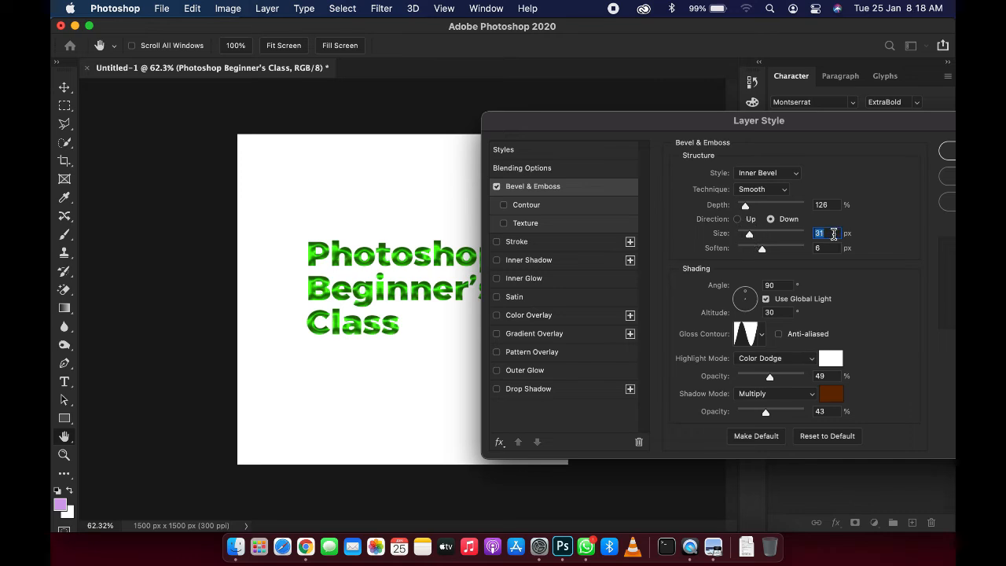
{"action": "key", "text": "Up"}
{"action": "left_click_drag", "start_coordinate": [761, 250], "coordinate": [791, 253]}
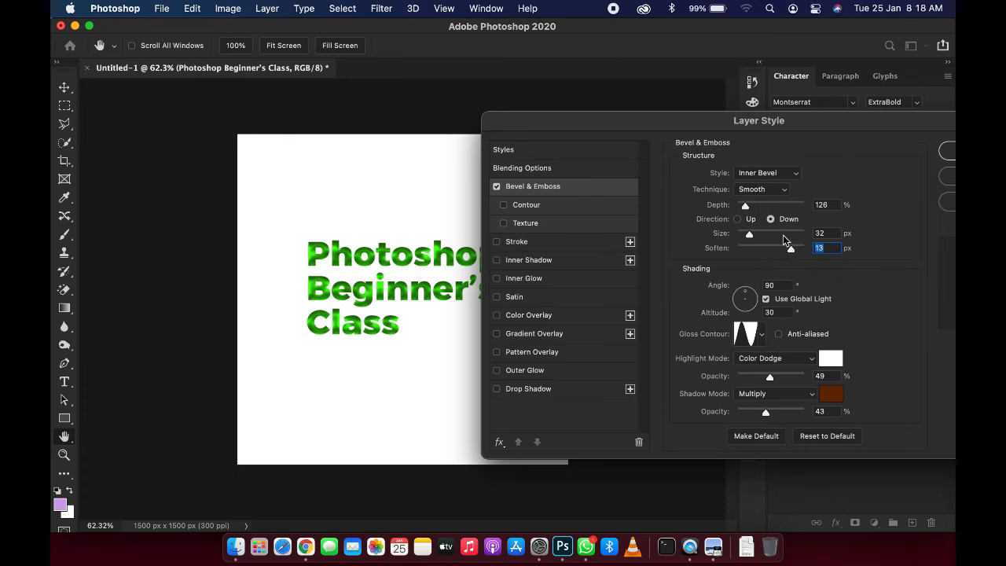
Step: Set the bevel technique to Chisel Hard
{"action": "left_click", "coordinate": [776, 190]}
{"action": "left_click", "coordinate": [770, 204]}
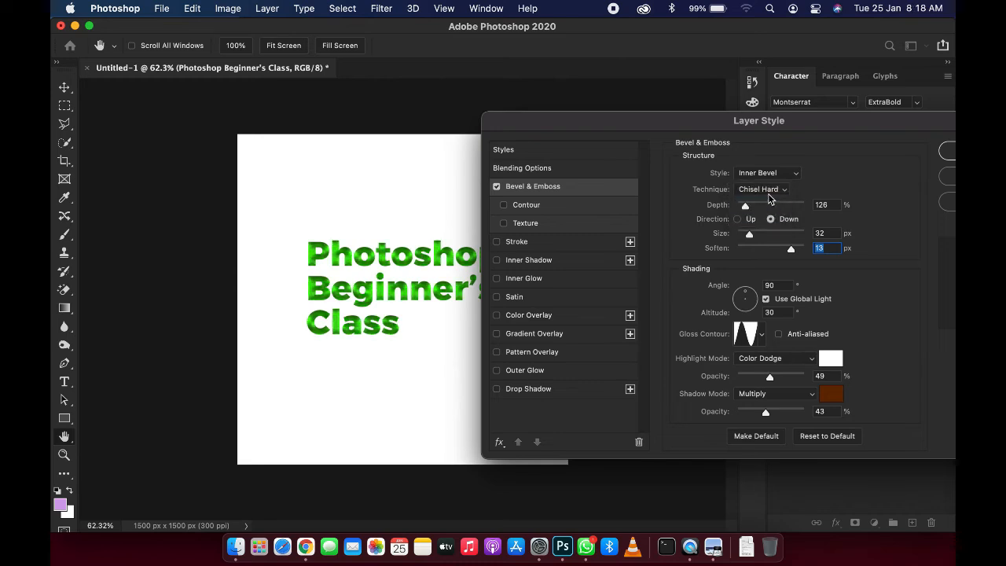
{"action": "left_click", "coordinate": [770, 198]}
{"action": "left_click", "coordinate": [766, 205]}
{"action": "left_click", "coordinate": [770, 193]}
{"action": "left_click", "coordinate": [771, 191]}
{"action": "left_click", "coordinate": [771, 189]}
{"action": "left_click", "coordinate": [762, 176]}
Step: Set the shading angle to -35° and the altitude to 21°
{"action": "left_click", "coordinate": [747, 308]}
{"action": "left_click_drag", "start_coordinate": [745, 309], "coordinate": [758, 307]}
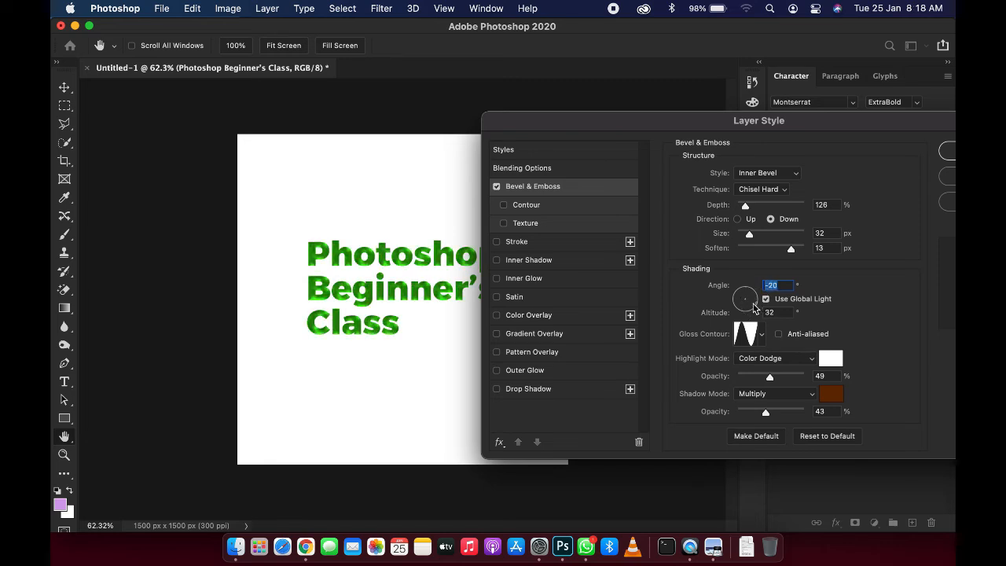
{"action": "left_click", "coordinate": [754, 305]}
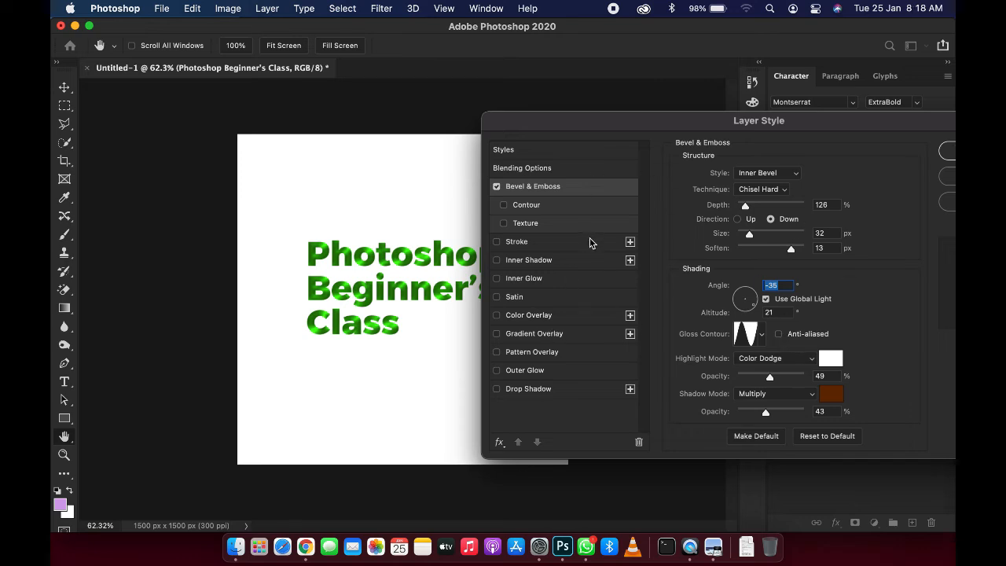
Step: Try several gloss contour presets and keep the second preset in the second row
{"action": "left_click", "coordinate": [761, 334]}
{"action": "left_click", "coordinate": [727, 366]}
{"action": "left_click", "coordinate": [708, 368]}
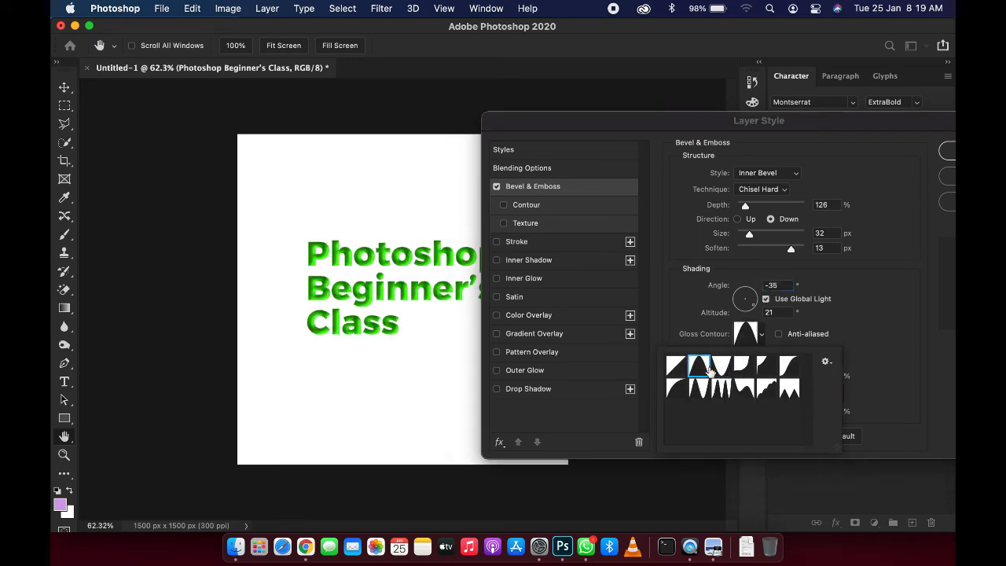
{"action": "left_click", "coordinate": [722, 389]}
{"action": "left_click", "coordinate": [745, 388]}
{"action": "left_click", "coordinate": [766, 388]}
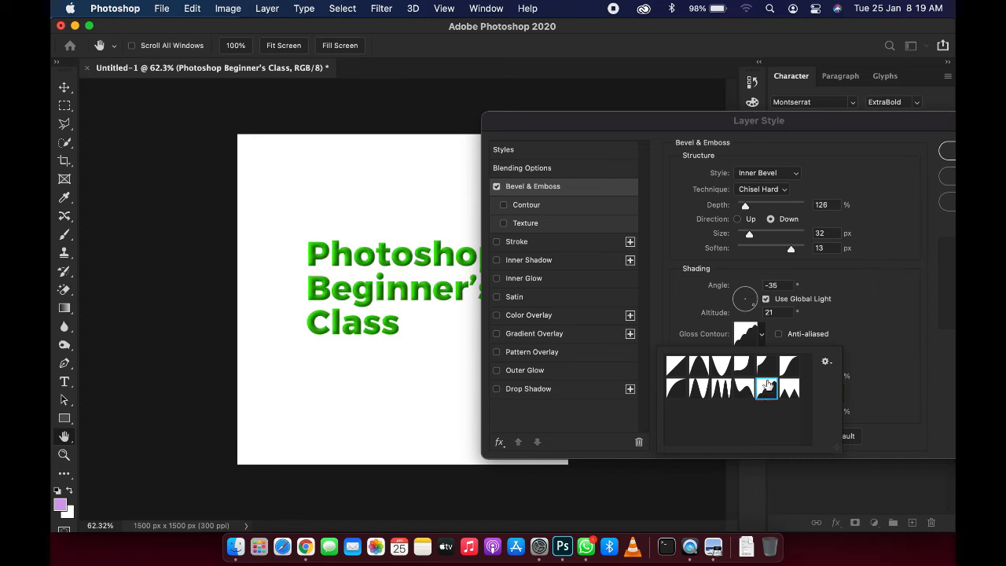
{"action": "left_click", "coordinate": [767, 366]}
{"action": "left_click", "coordinate": [668, 368]}
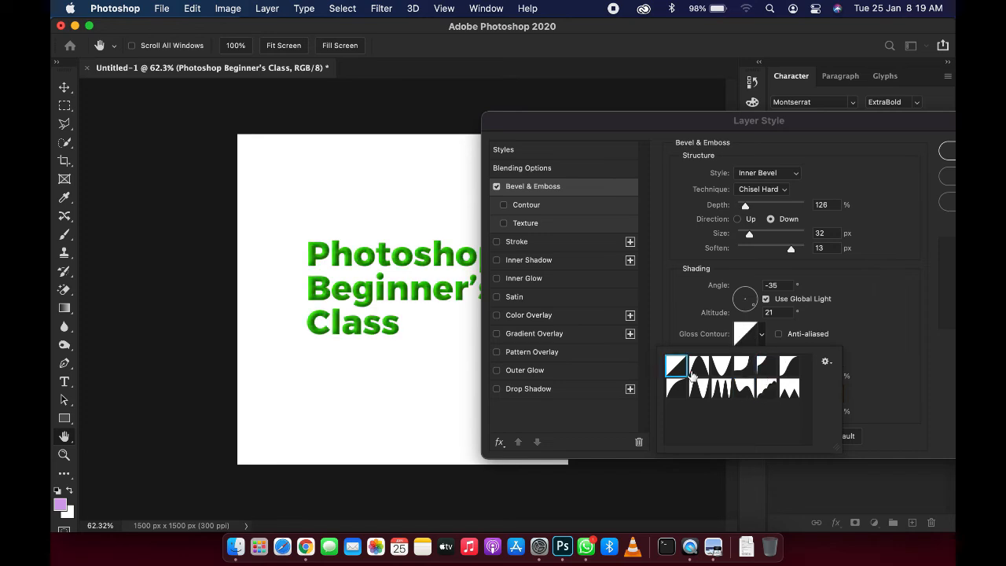
{"action": "left_click", "coordinate": [690, 374]}
{"action": "left_click", "coordinate": [717, 376]}
{"action": "left_click", "coordinate": [716, 390]}
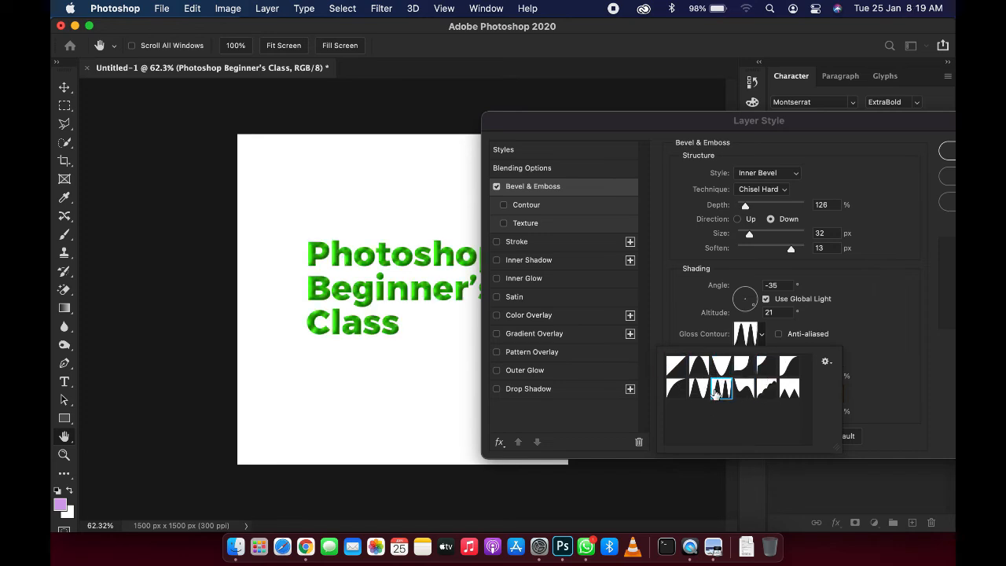
{"action": "left_click", "coordinate": [675, 388]}
{"action": "left_click", "coordinate": [696, 393]}
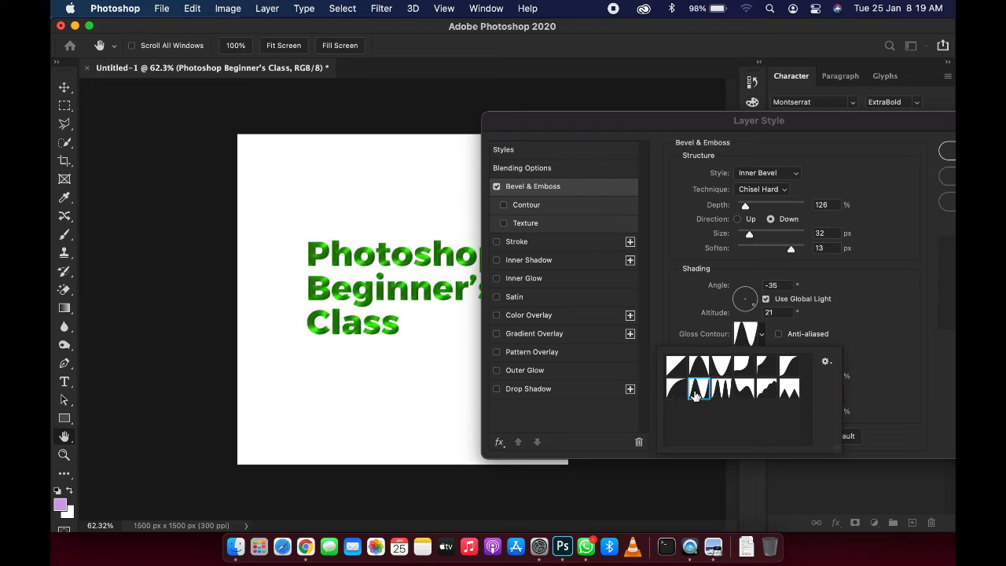
{"action": "left_click", "coordinate": [908, 329]}
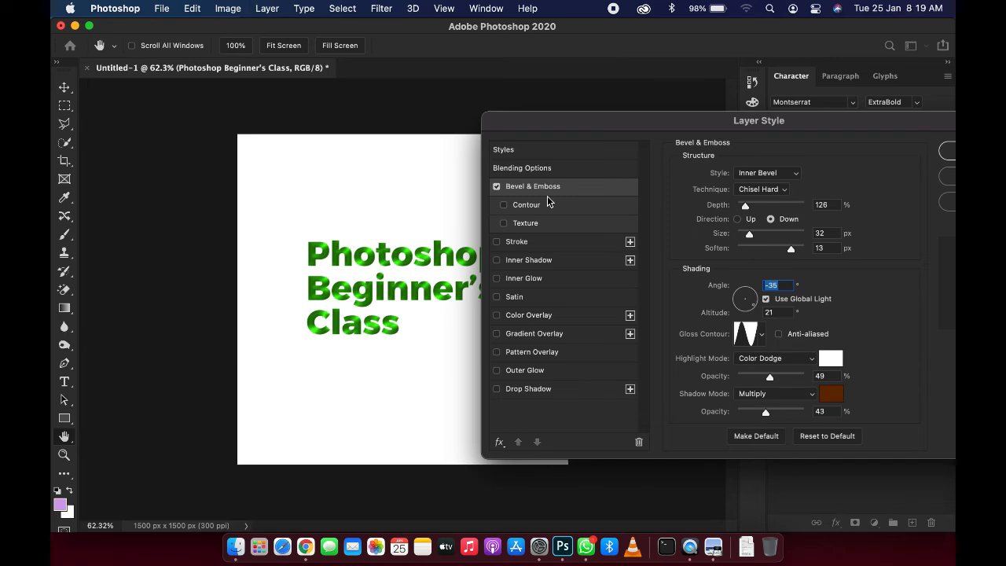
Step: Enable the Contour sub-option of Bevel & Emboss and open its settings
{"action": "left_click", "coordinate": [503, 205]}
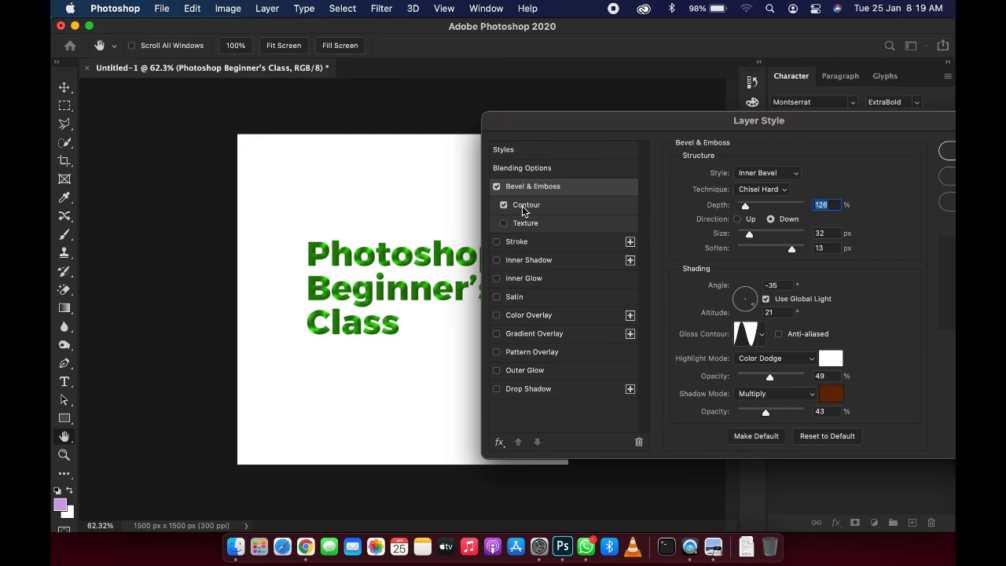
{"action": "left_click", "coordinate": [530, 208]}
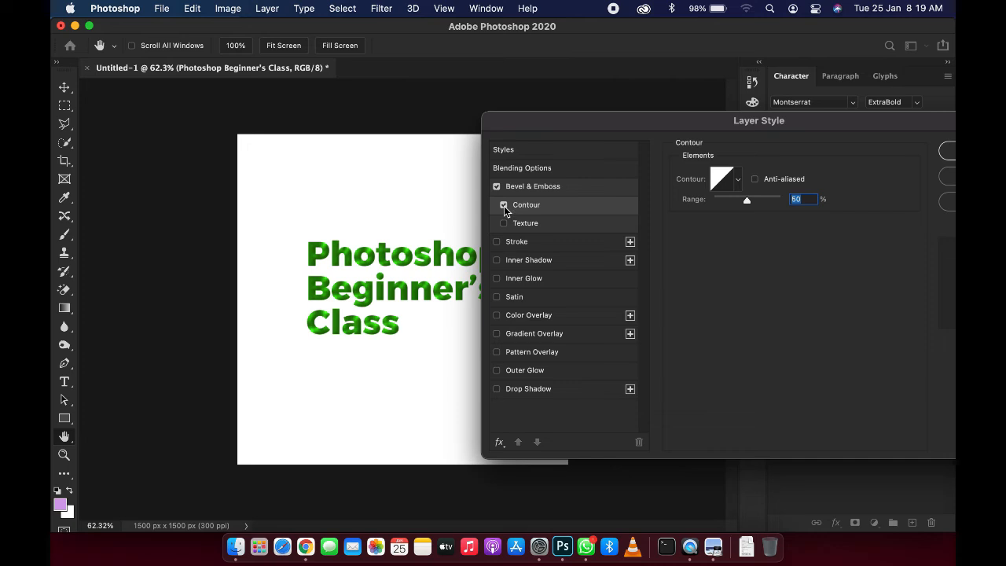
Step: Swap the Contour sub-option for Texture, choose a pattern from the Trees set and set its scale to 458%
{"action": "left_click", "coordinate": [504, 206]}
{"action": "left_click", "coordinate": [503, 224]}
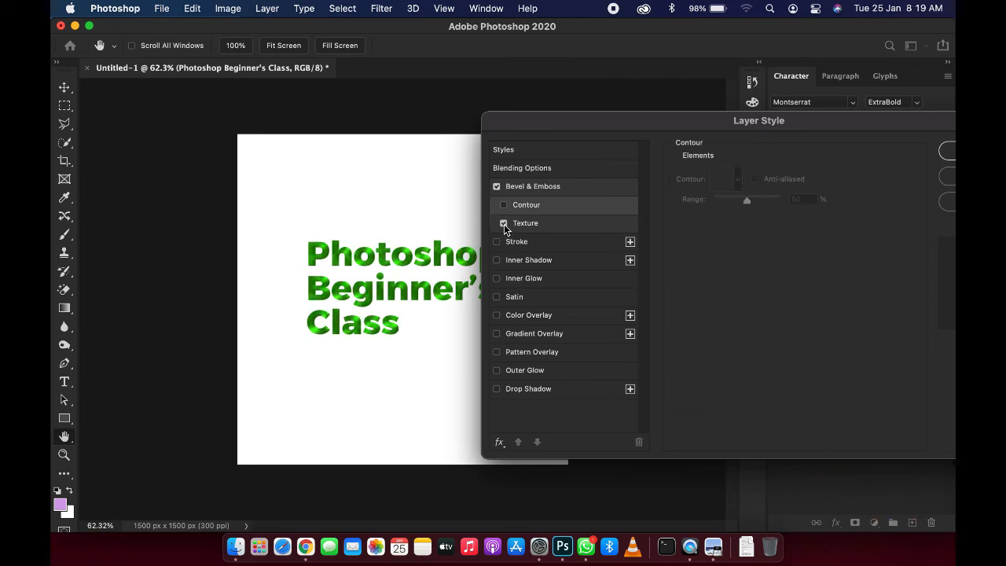
{"action": "left_click", "coordinate": [525, 224]}
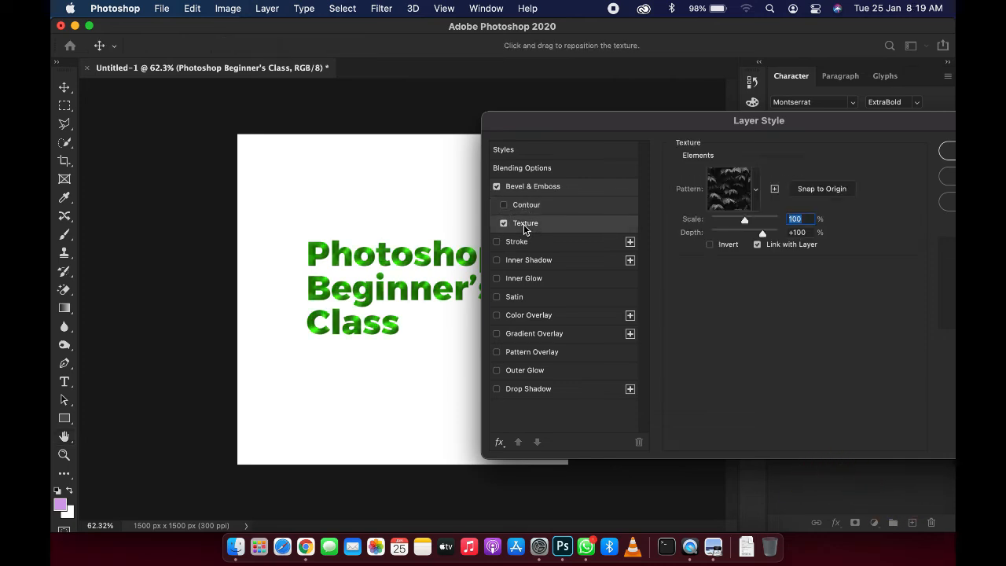
{"action": "left_click", "coordinate": [747, 189]}
{"action": "left_click", "coordinate": [657, 229]}
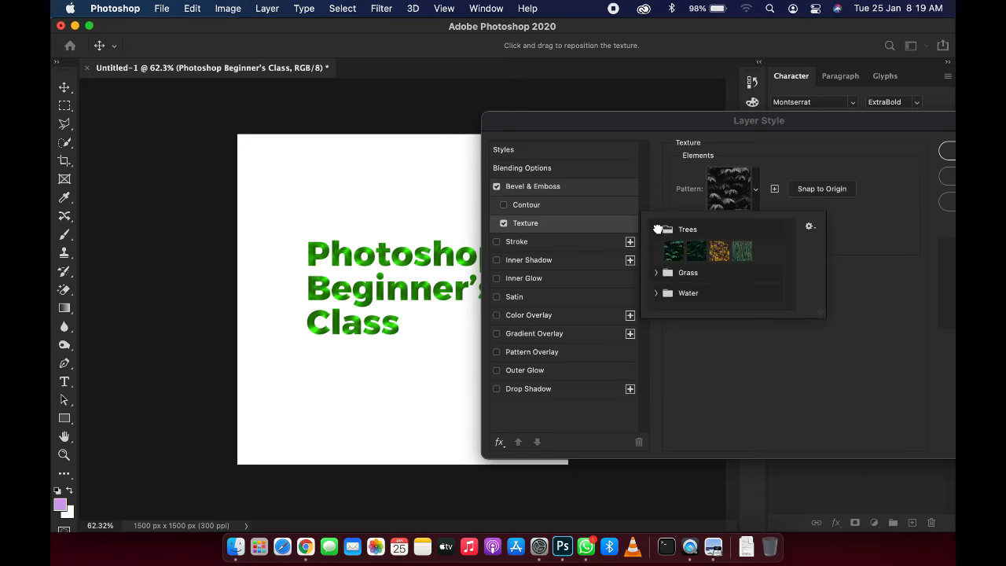
{"action": "left_click", "coordinate": [674, 250]}
{"action": "left_click", "coordinate": [872, 247]}
{"action": "left_click_drag", "start_coordinate": [749, 221], "coordinate": [758, 222]}
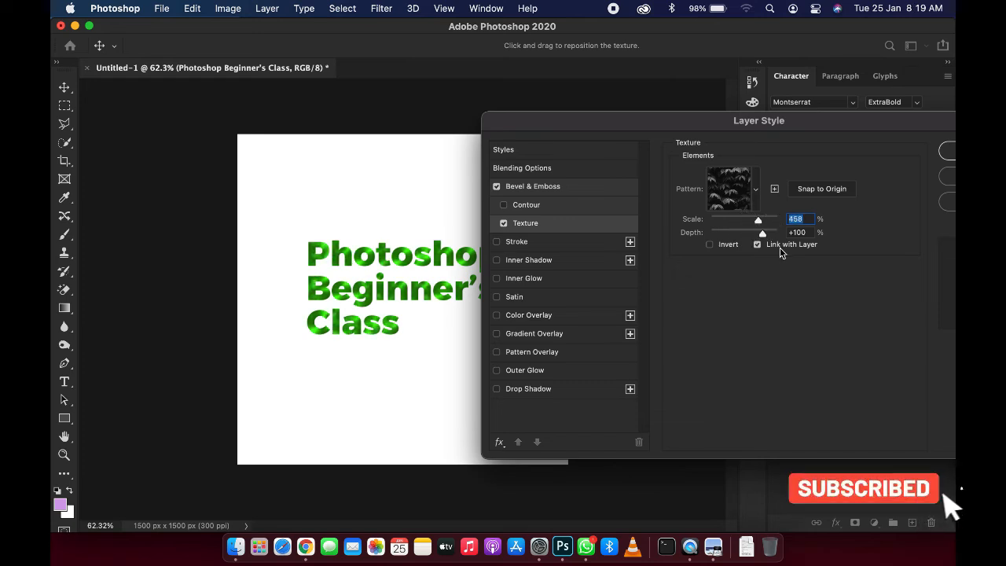
Step: Toggle the Texture effect off and on to compare the text with and without it
{"action": "left_click", "coordinate": [504, 224]}
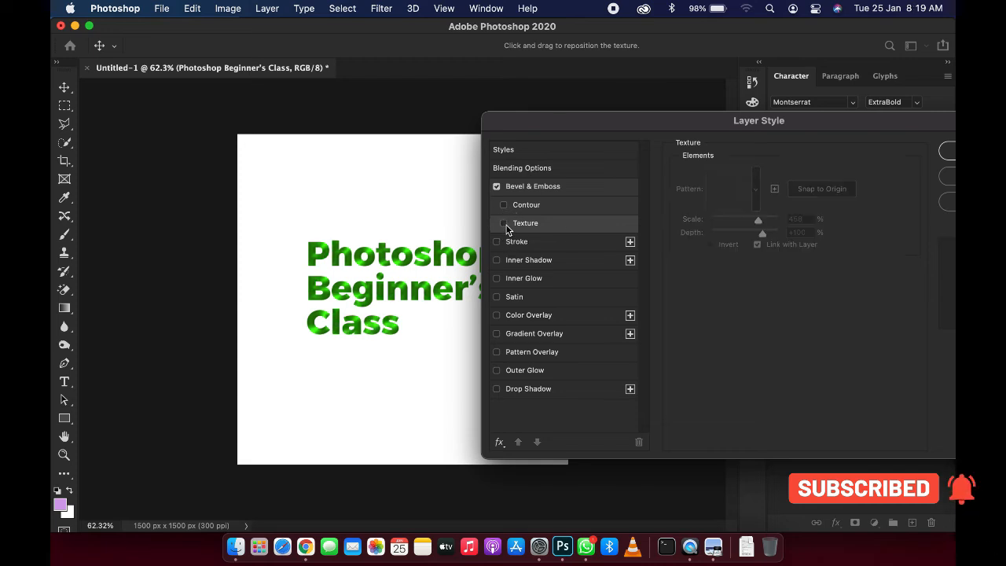
{"action": "left_click", "coordinate": [504, 224]}
{"action": "left_click", "coordinate": [504, 224]}
{"action": "left_click", "coordinate": [504, 224]}
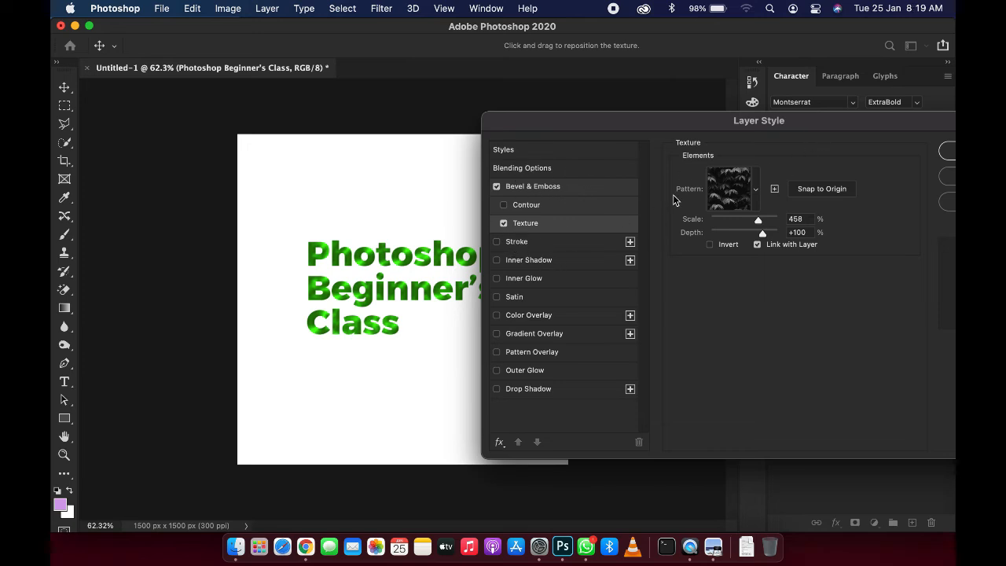
Step: Disable Bevel & Emboss and enable the Stroke effect, opening its settings
{"action": "left_click", "coordinate": [496, 187]}
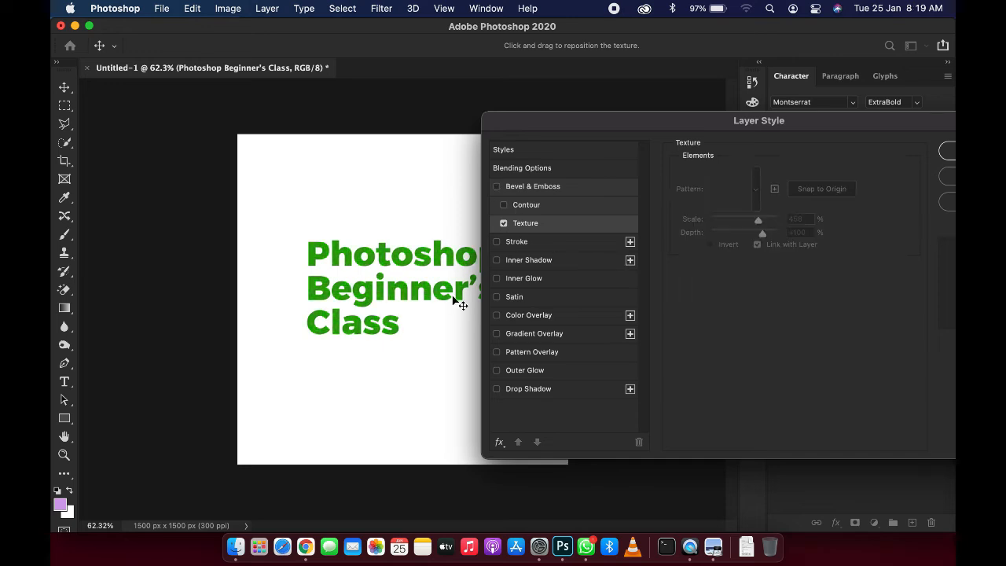
{"action": "left_click", "coordinate": [516, 243]}
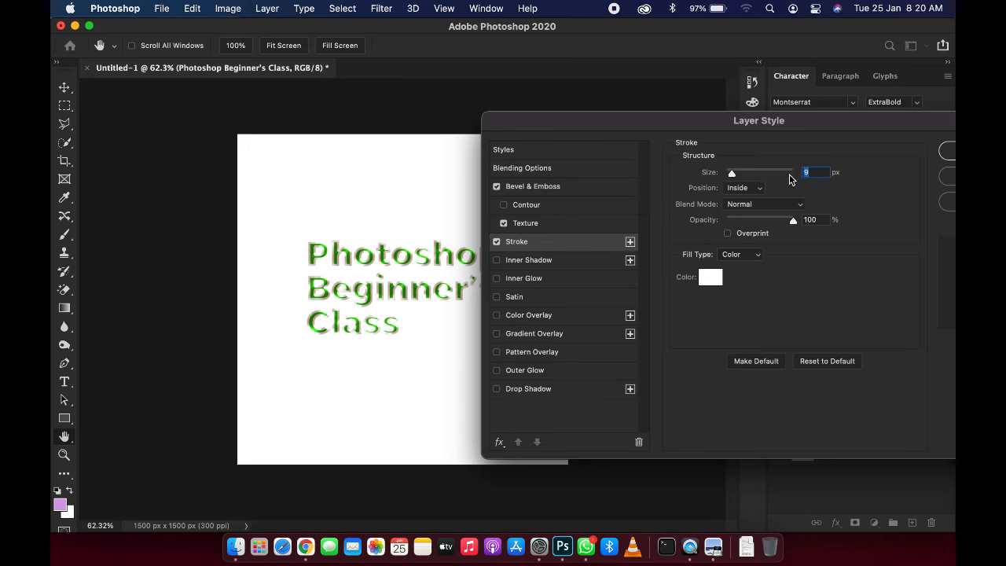
{"action": "left_click", "coordinate": [553, 191]}
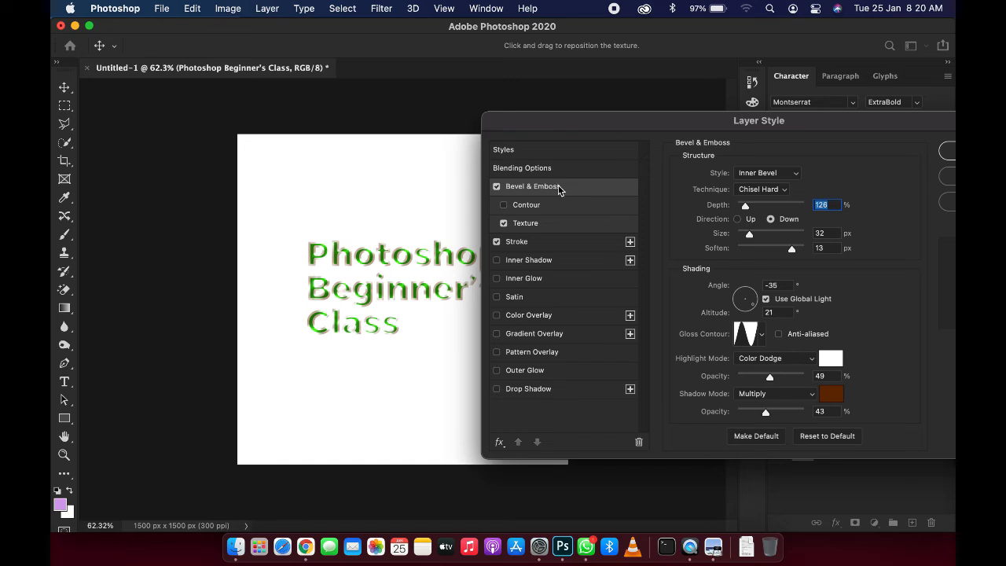
{"action": "left_click", "coordinate": [496, 186]}
{"action": "left_click", "coordinate": [496, 242]}
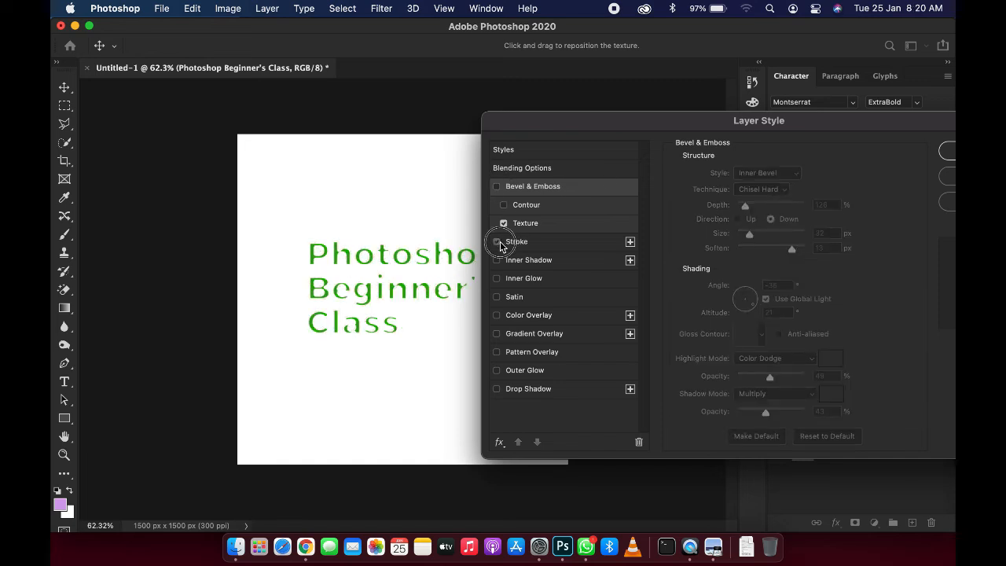
{"action": "left_click", "coordinate": [496, 243]}
{"action": "left_click", "coordinate": [510, 243]}
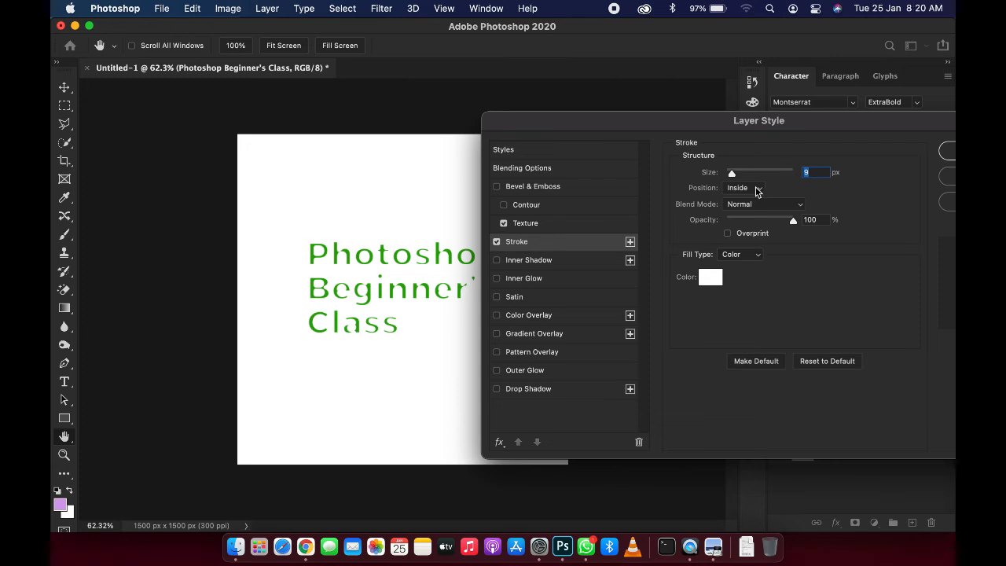
Step: Set the stroke colour to red (ea1d1d)
{"action": "left_click", "coordinate": [710, 276]}
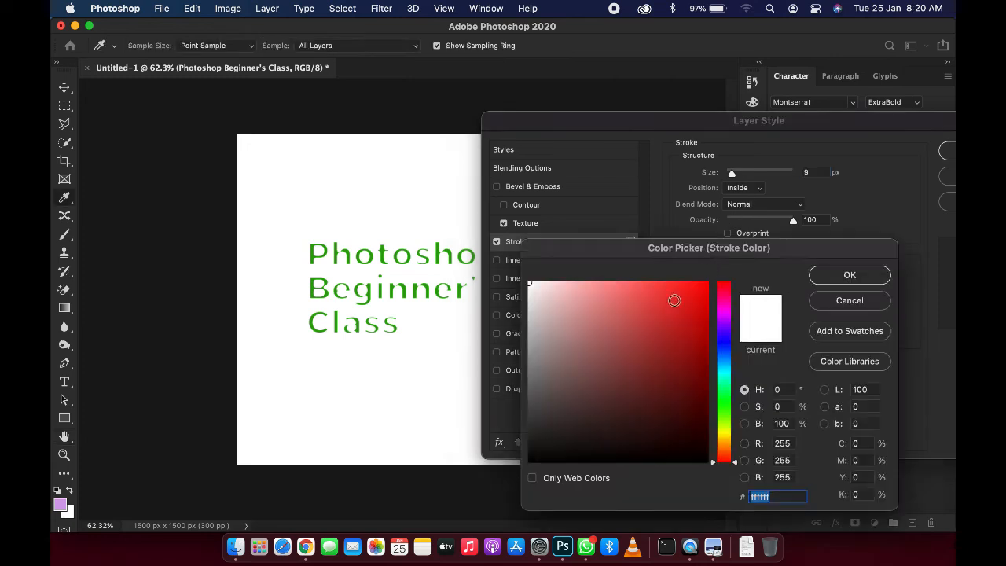
{"action": "left_click", "coordinate": [685, 296]}
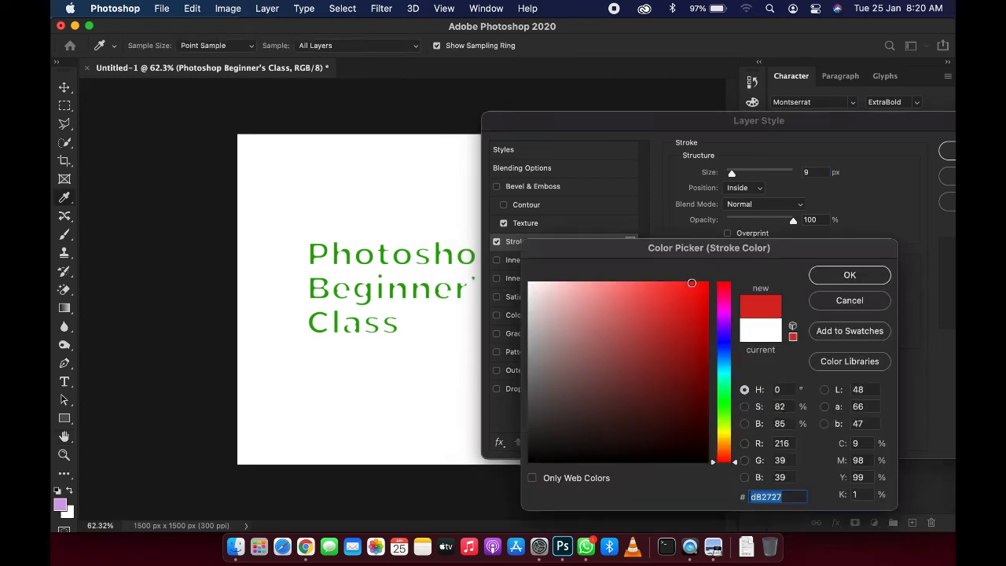
{"action": "left_click", "coordinate": [826, 274]}
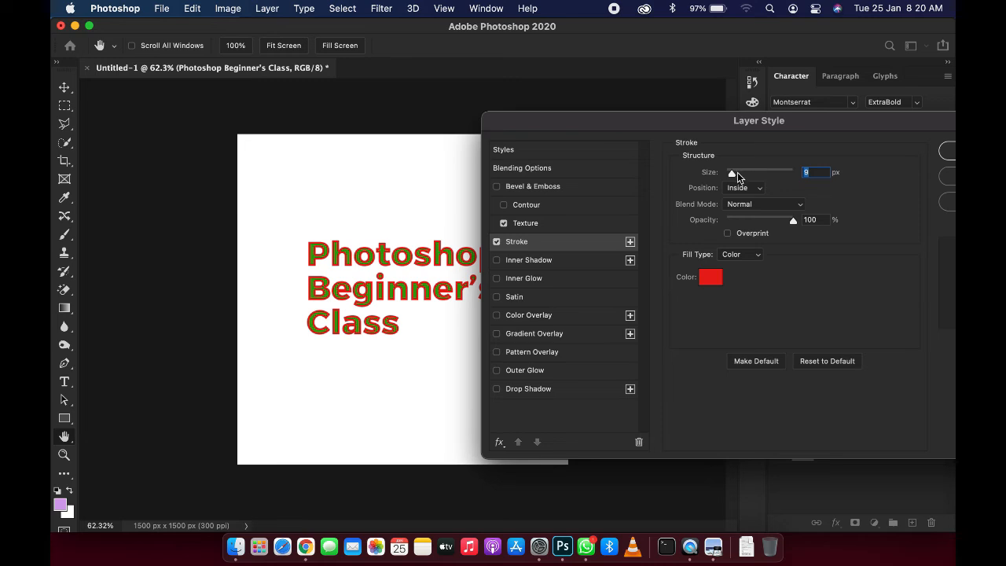
Step: Set the stroke size to 4 px and its position to Outside
{"action": "mouse_move", "coordinate": [735, 174]}
{"action": "left_mouse_down"}
{"action": "mouse_move", "coordinate": [765, 180]}
{"action": "mouse_move", "coordinate": [726, 187]}
{"action": "left_mouse_up"}
{"action": "key", "text": "shift+Up"}
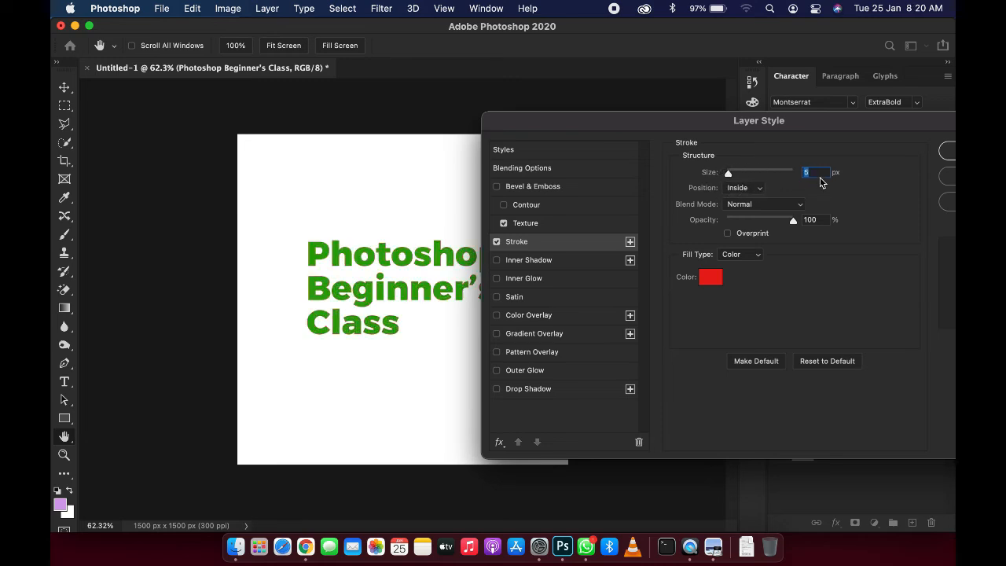
{"action": "key", "text": "Down"}
{"action": "key", "text": "Down"}
{"action": "key", "text": "Down"}
{"action": "key", "text": "Down"}
{"action": "key", "text": "Down"}
{"action": "key", "text": "Down"}
{"action": "key", "text": "Down"}
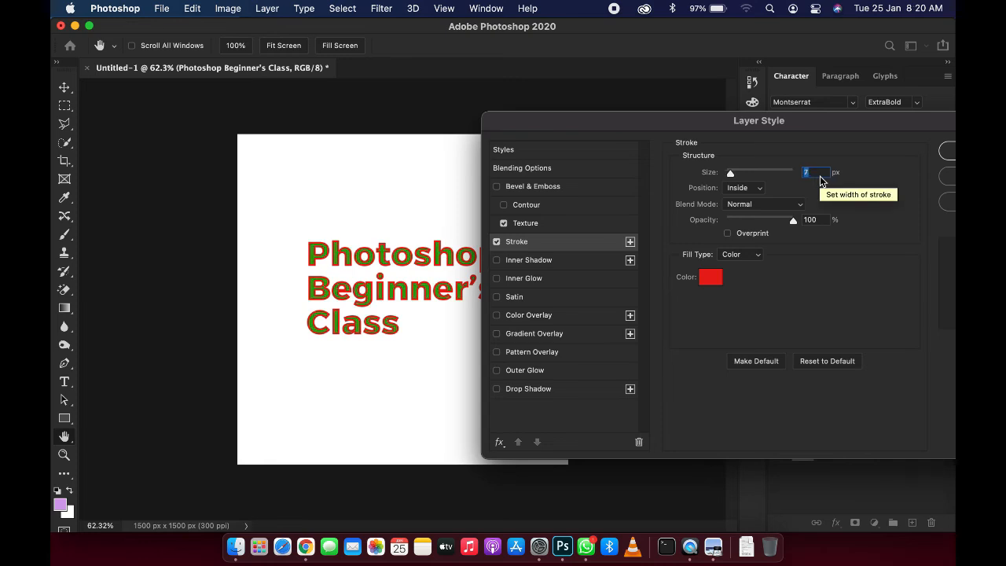
{"action": "left_click", "coordinate": [716, 276]}
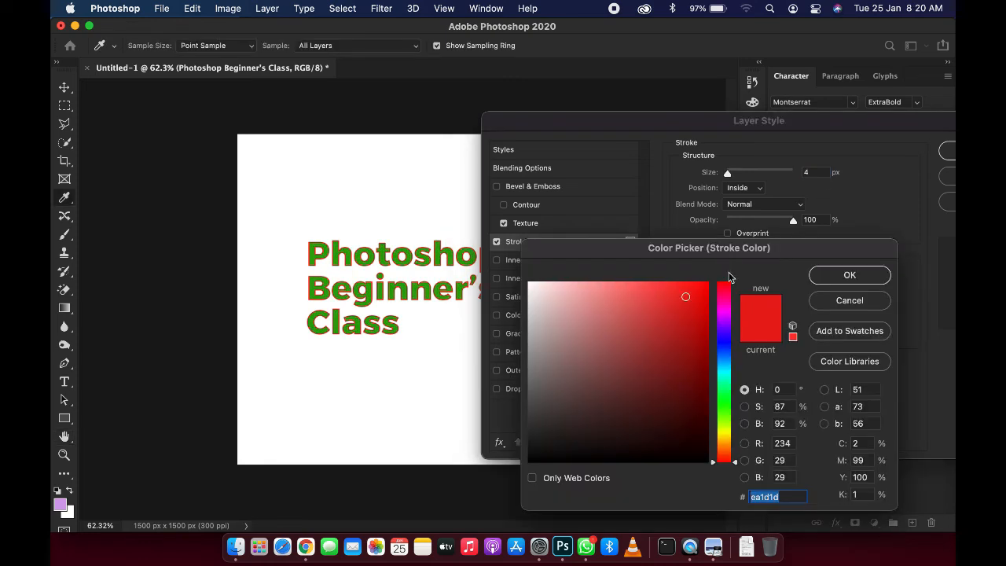
{"action": "left_click", "coordinate": [848, 300]}
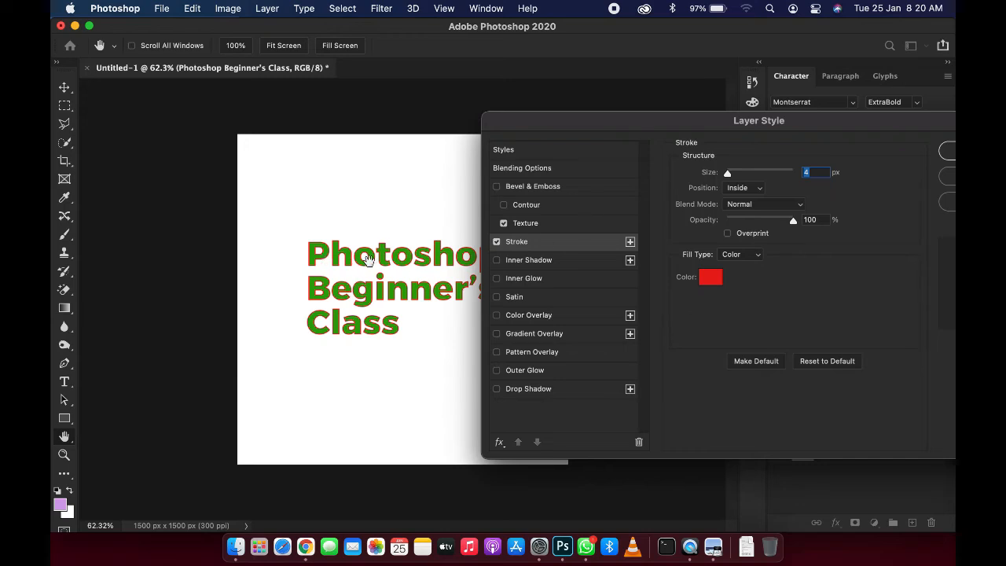
{"action": "left_click", "coordinate": [758, 188]}
{"action": "left_click", "coordinate": [751, 176]}
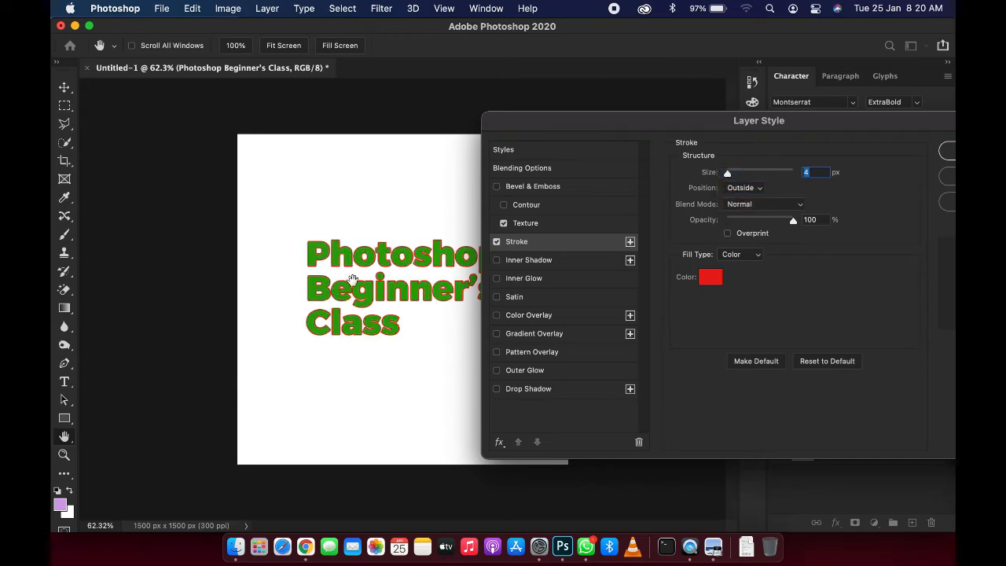
Step: Try the Lighten, Soft Light and Divide blend modes for the stroke, returning to Normal
{"action": "left_click", "coordinate": [759, 205]}
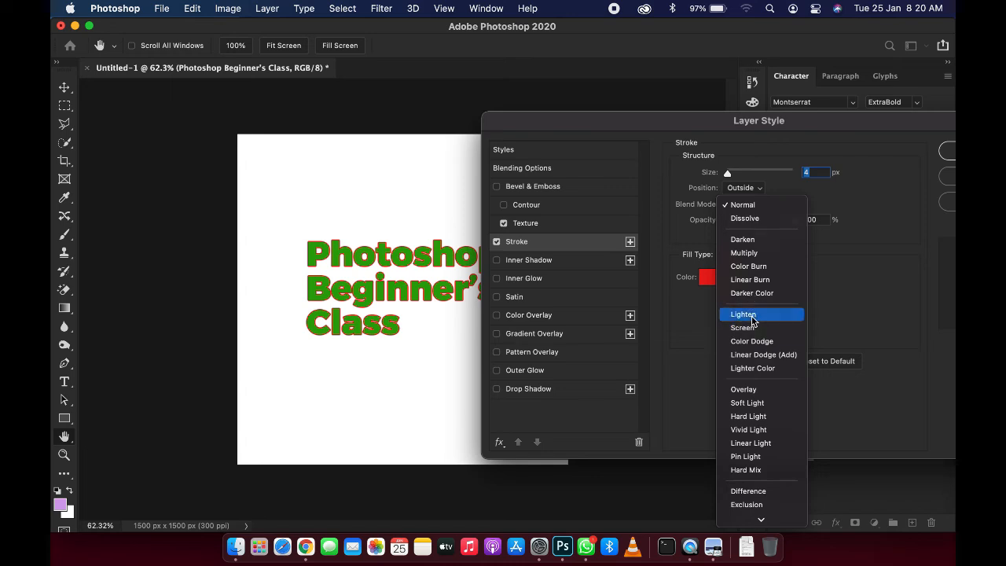
{"action": "left_click", "coordinate": [751, 315]}
{"action": "left_click", "coordinate": [768, 208]}
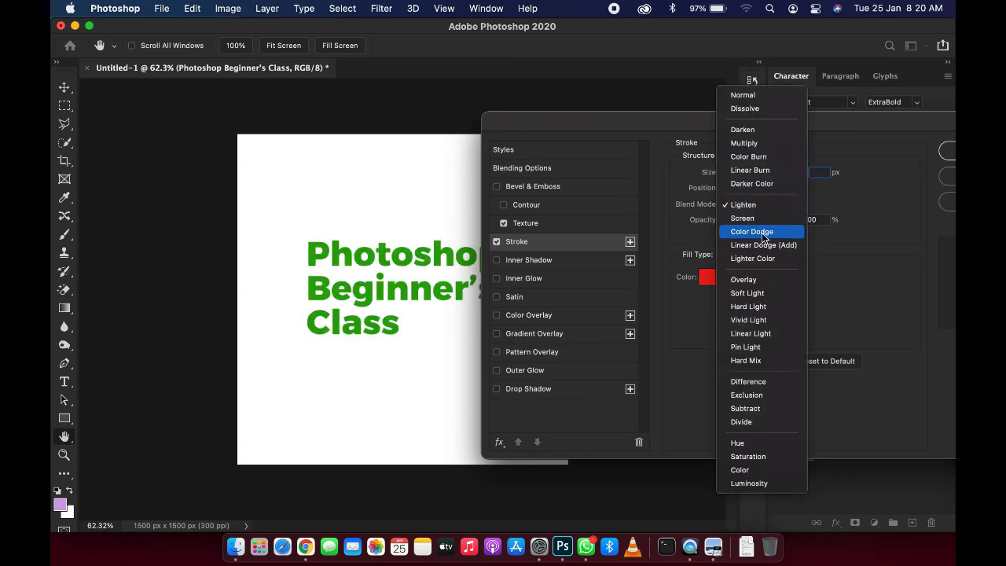
{"action": "left_click", "coordinate": [761, 294]}
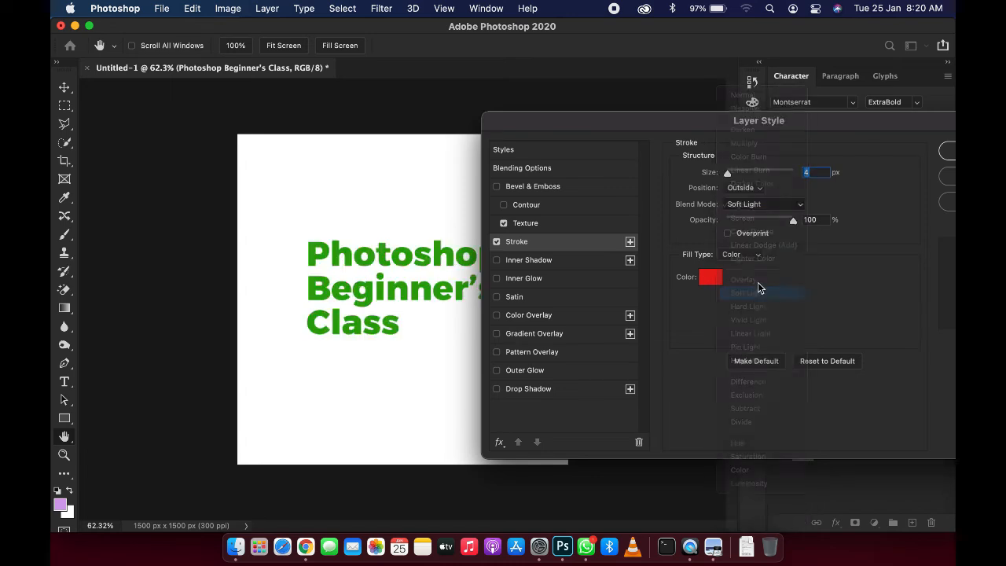
{"action": "left_click", "coordinate": [764, 206]}
{"action": "left_click", "coordinate": [753, 335]}
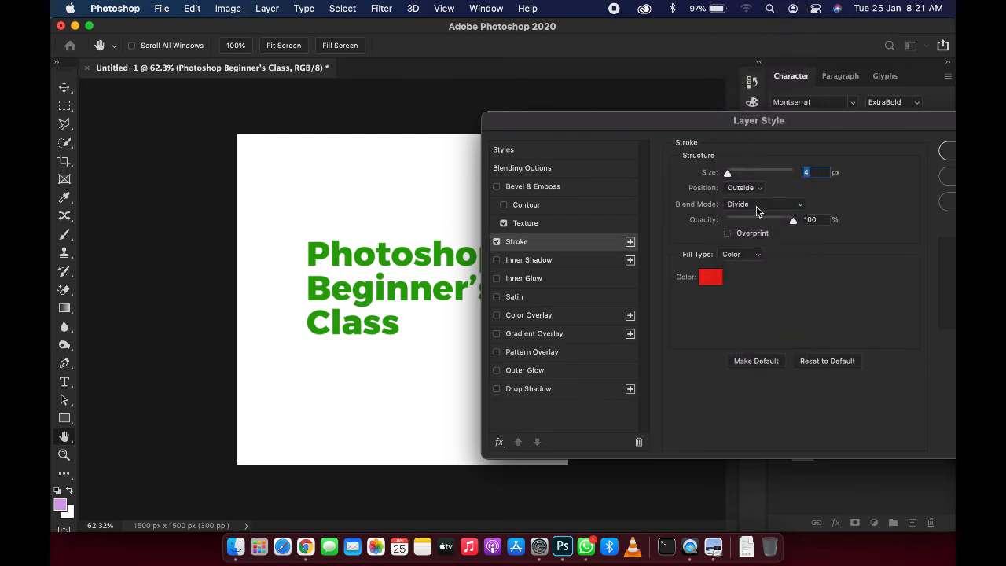
{"action": "left_click", "coordinate": [757, 206]}
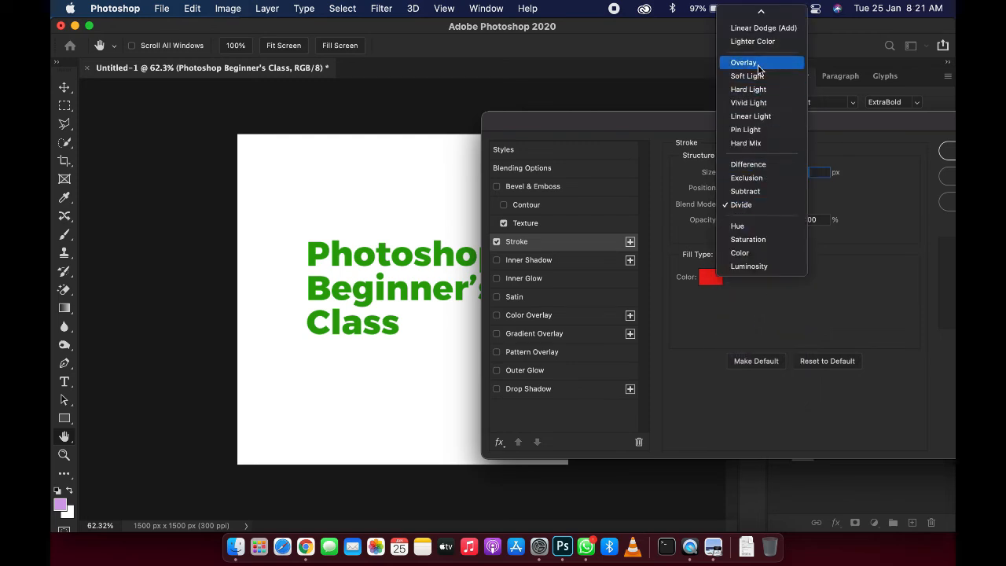
{"action": "scroll", "coordinate": [760, 65], "scroll_direction": "up", "scroll_amount": 5}
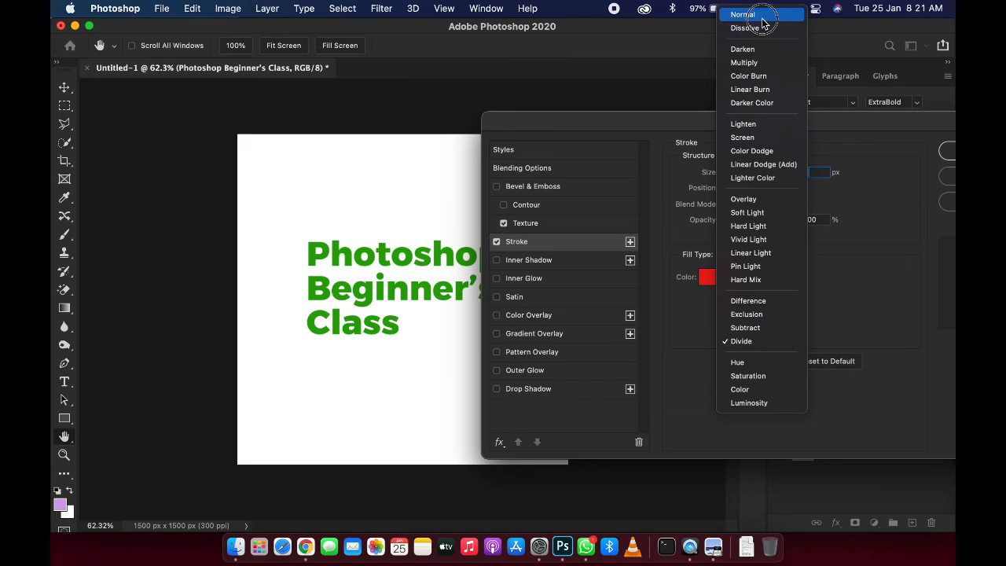
{"action": "left_click", "coordinate": [760, 15]}
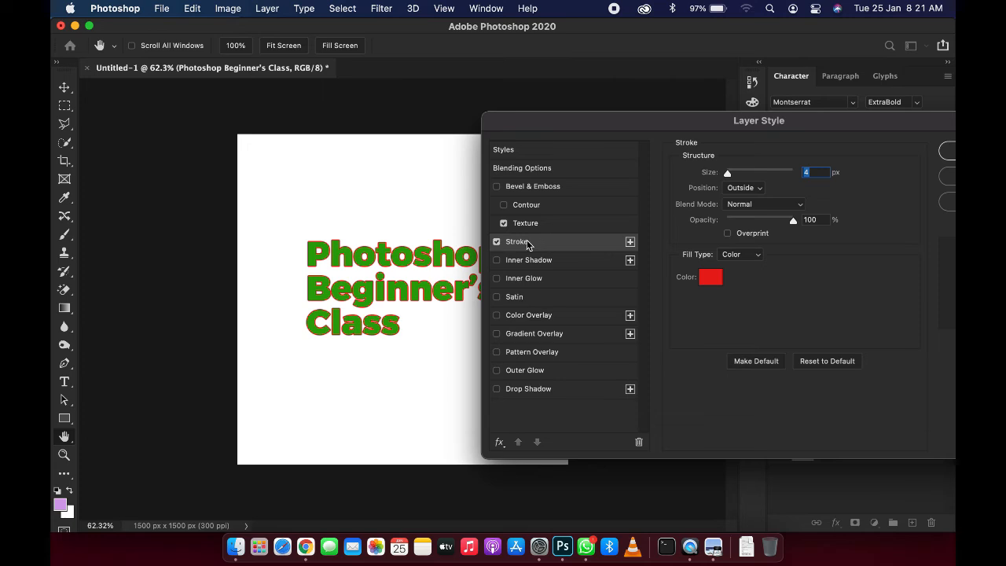
Step: Disable the Stroke effect and enable Inner Shadow, opening its settings
{"action": "left_click", "coordinate": [497, 242]}
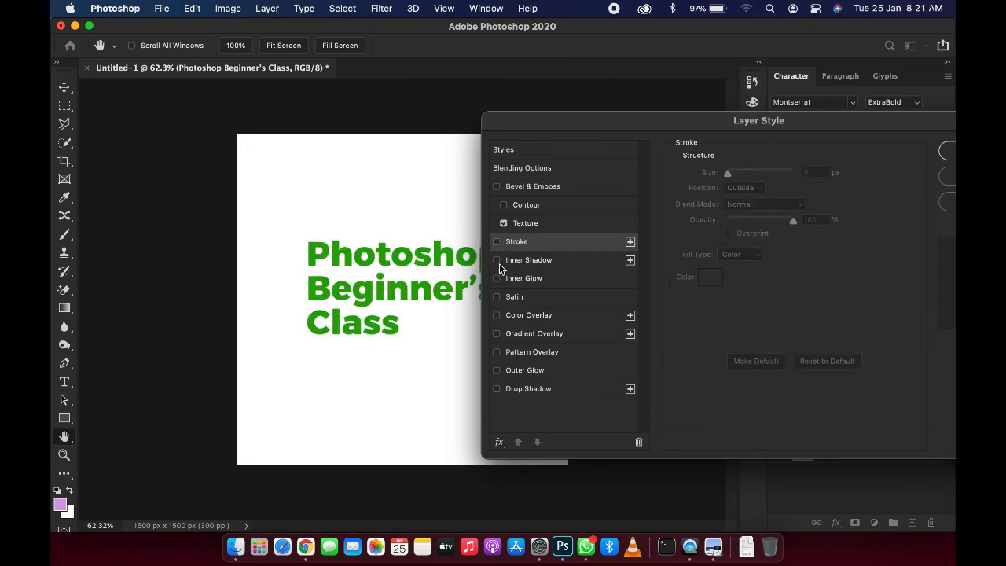
{"action": "left_click", "coordinate": [497, 262]}
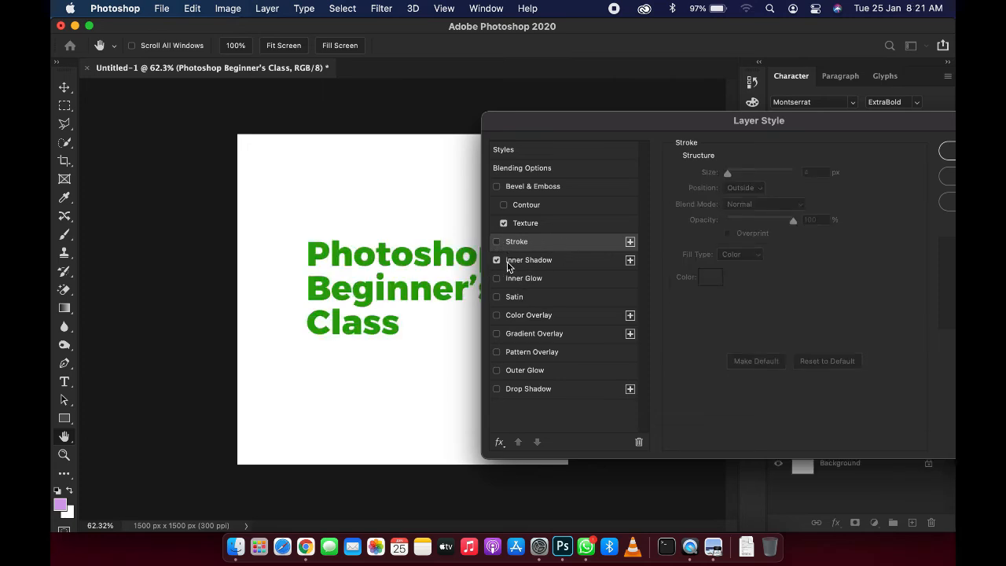
{"action": "left_click", "coordinate": [531, 262]}
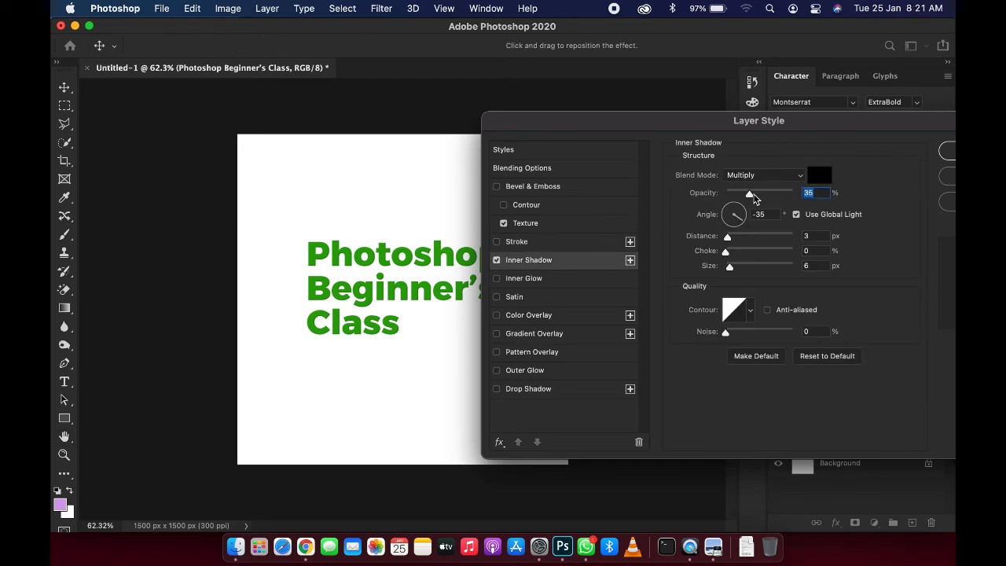
Step: Set the inner shadow opacity to 85%, distance to 13 px and size to 27 px
{"action": "left_click", "coordinate": [754, 196]}
{"action": "left_click_drag", "start_coordinate": [755, 197], "coordinate": [782, 204]}
{"action": "left_click_drag", "start_coordinate": [728, 238], "coordinate": [743, 273]}
{"action": "mouse_move", "coordinate": [735, 237]}
{"action": "left_mouse_down"}
{"action": "mouse_move", "coordinate": [744, 237]}
{"action": "mouse_move", "coordinate": [745, 271]}
{"action": "mouse_move", "coordinate": [734, 240]}
{"action": "left_mouse_up"}
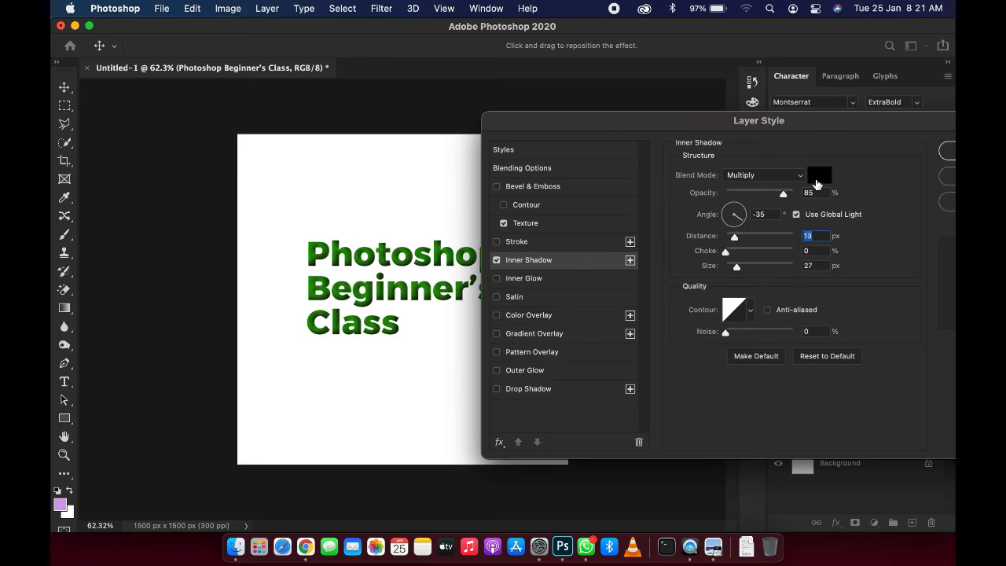
Step: Set the inner shadow colour to a dark olive green
{"action": "left_click", "coordinate": [819, 175]}
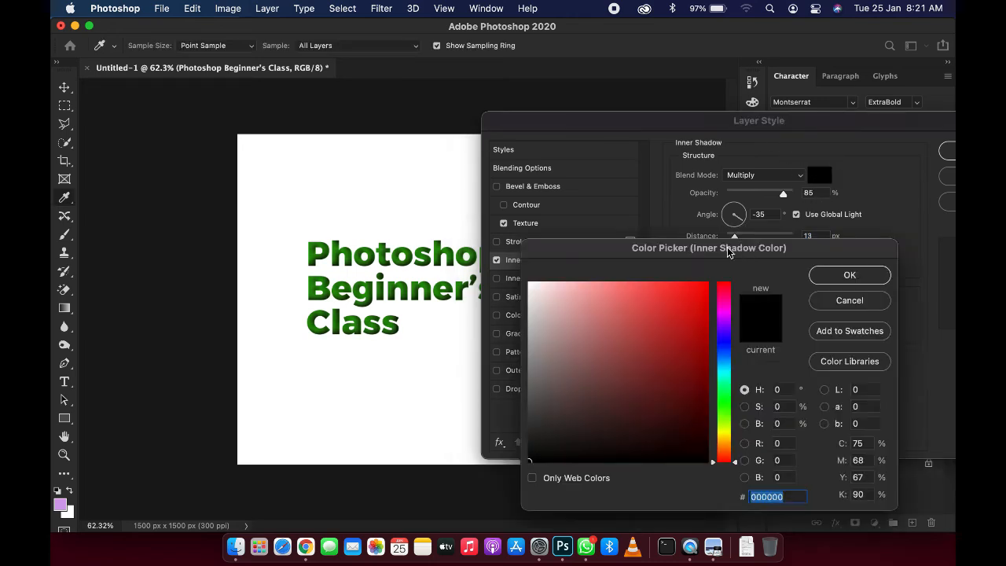
{"action": "left_click", "coordinate": [723, 401]}
{"action": "left_click", "coordinate": [707, 283]}
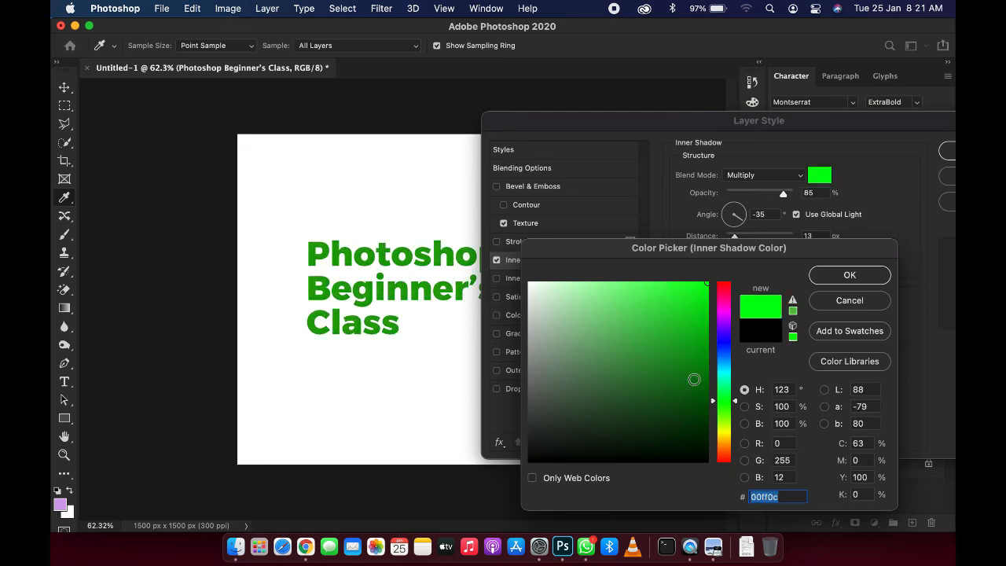
{"action": "left_click", "coordinate": [706, 434]}
{"action": "left_click", "coordinate": [724, 424]}
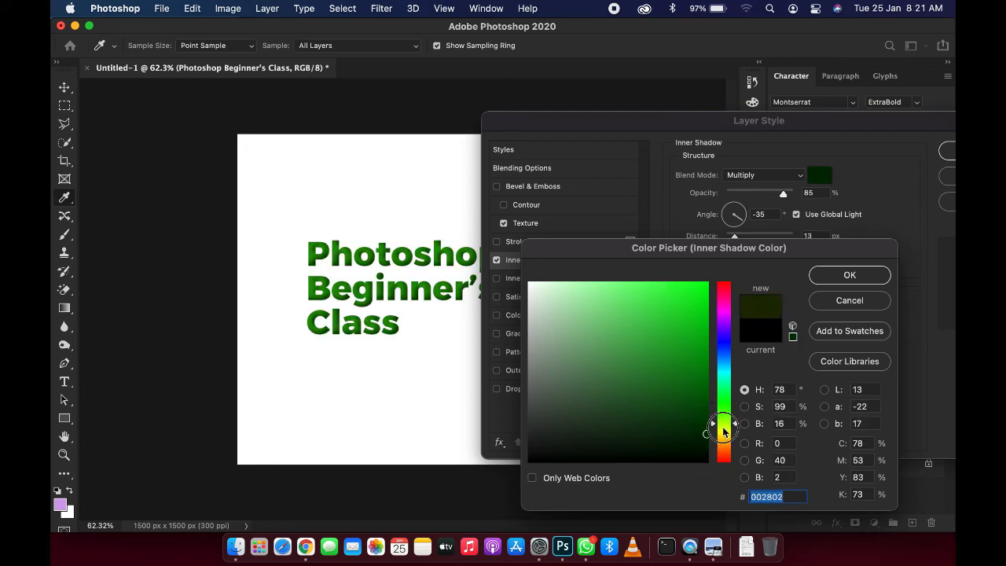
{"action": "left_click", "coordinate": [724, 429]}
{"action": "left_click", "coordinate": [704, 369]}
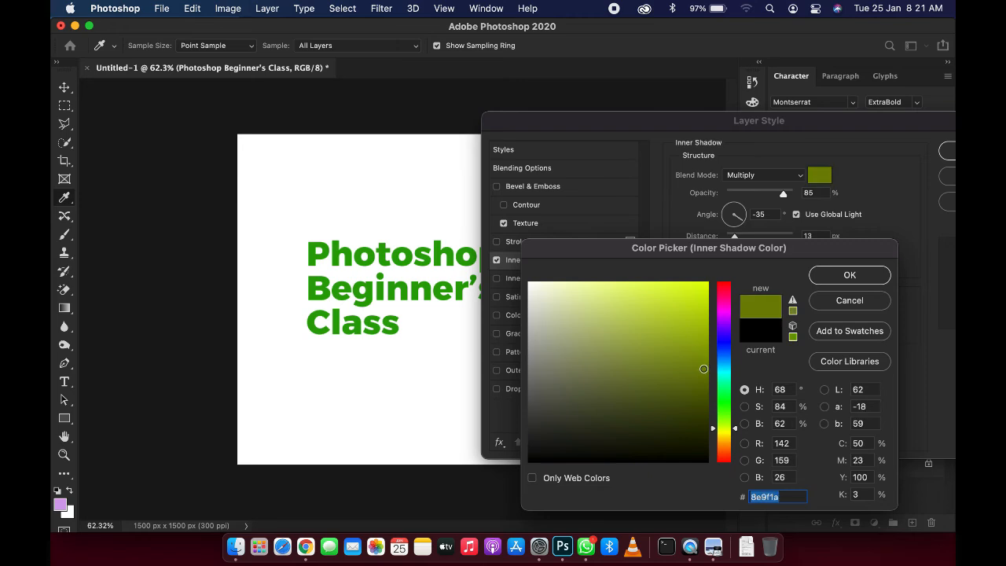
{"action": "left_click", "coordinate": [703, 369]}
{"action": "mouse_move", "coordinate": [680, 436]}
{"action": "left_mouse_down"}
{"action": "mouse_move", "coordinate": [682, 421]}
{"action": "mouse_move", "coordinate": [707, 417]}
{"action": "left_mouse_up"}
{"action": "left_click", "coordinate": [849, 274]}
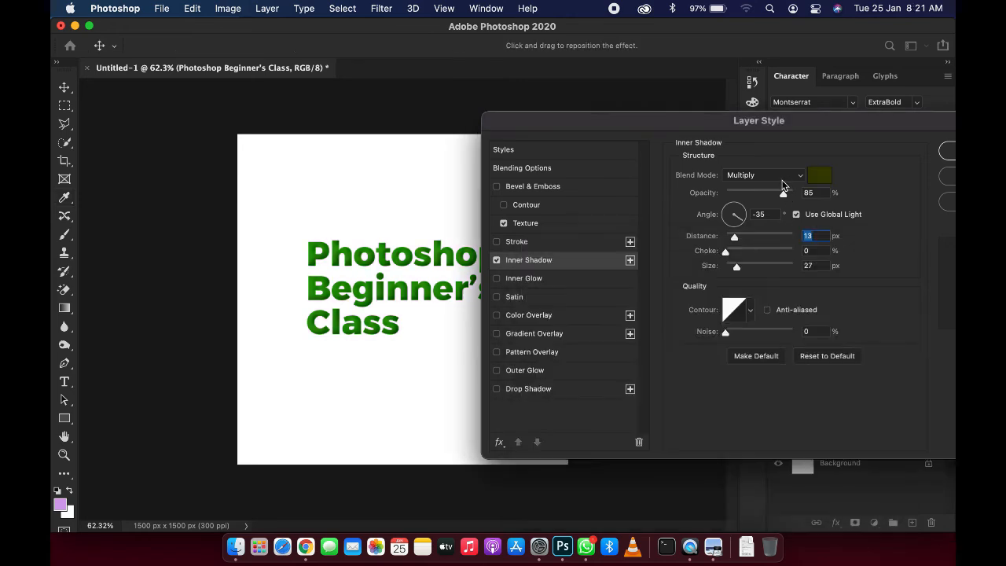
Step: Try Linear Burn and Vivid Light blend modes for the inner shadow, settling on Overlay
{"action": "left_click", "coordinate": [764, 174]}
{"action": "left_click", "coordinate": [771, 206]}
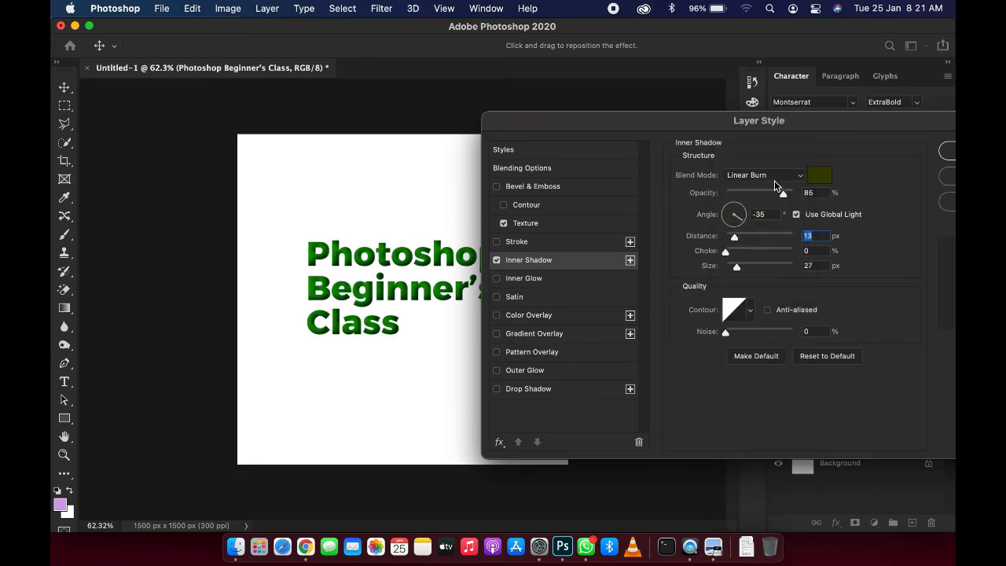
{"action": "left_click", "coordinate": [774, 178]}
{"action": "left_click", "coordinate": [746, 327]}
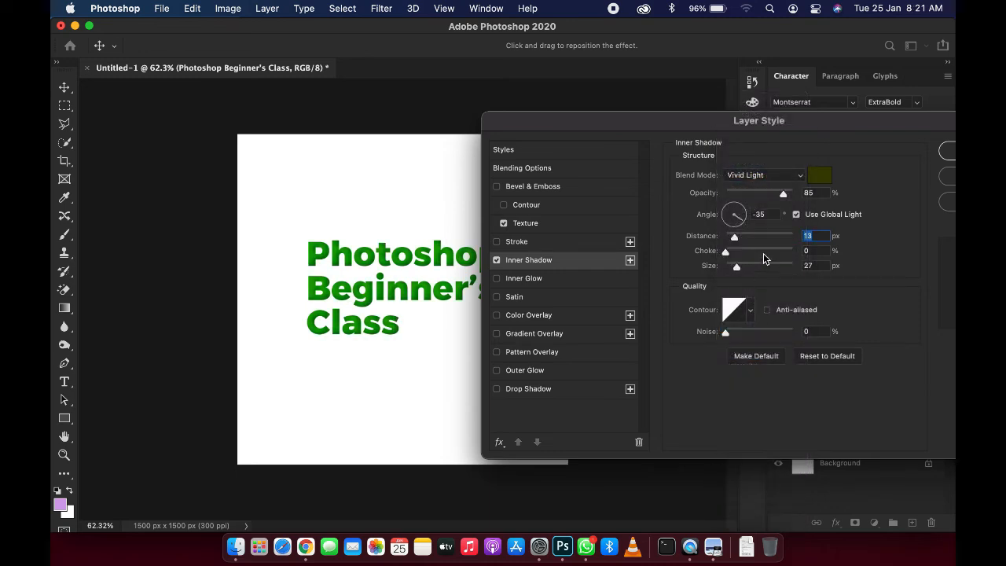
{"action": "left_click", "coordinate": [769, 181]}
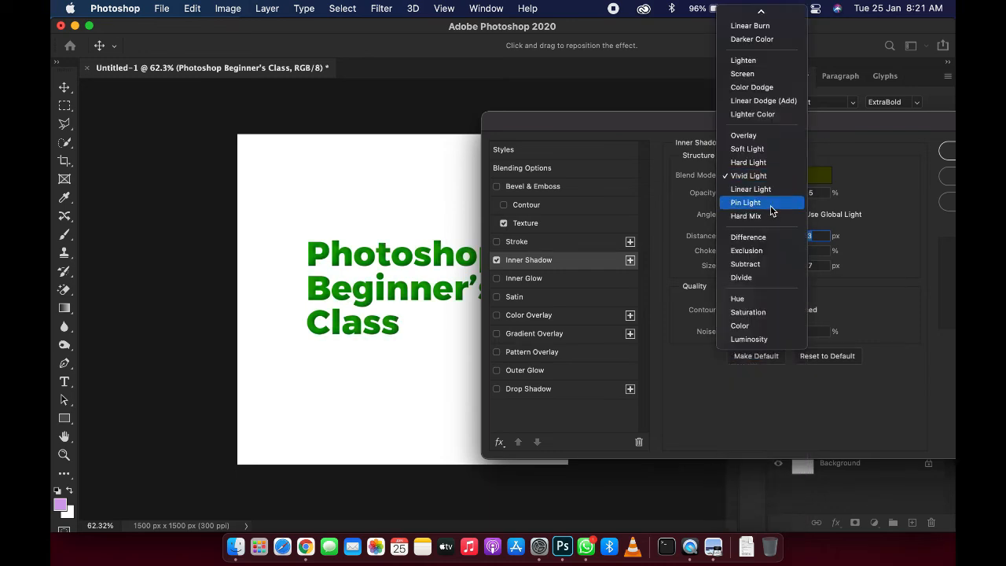
{"action": "left_click", "coordinate": [763, 140]}
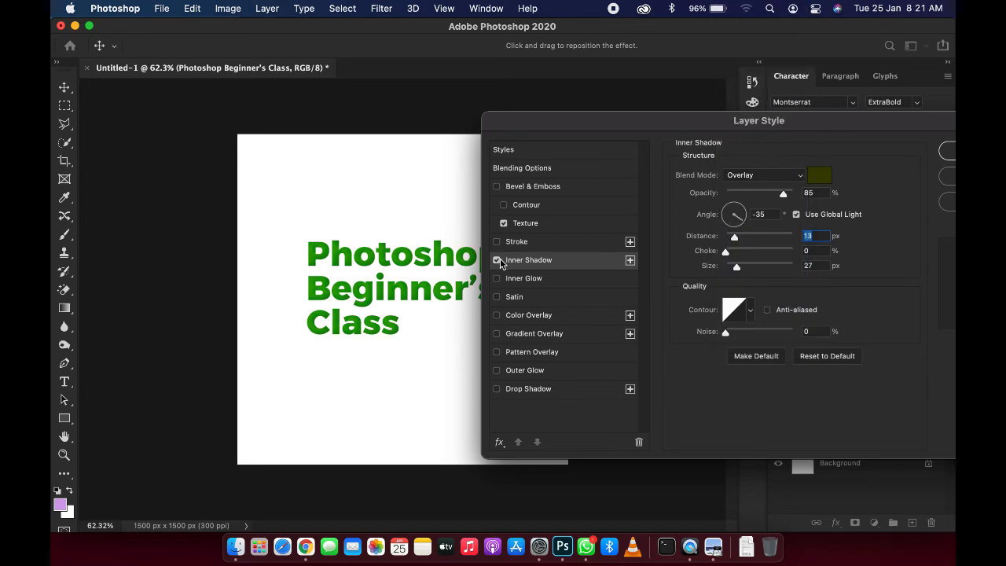
Step: Disable Inner Shadow and enable Inner Glow, reducing the glow's size
{"action": "left_click", "coordinate": [497, 260]}
{"action": "left_click", "coordinate": [496, 278]}
{"action": "left_click", "coordinate": [566, 278]}
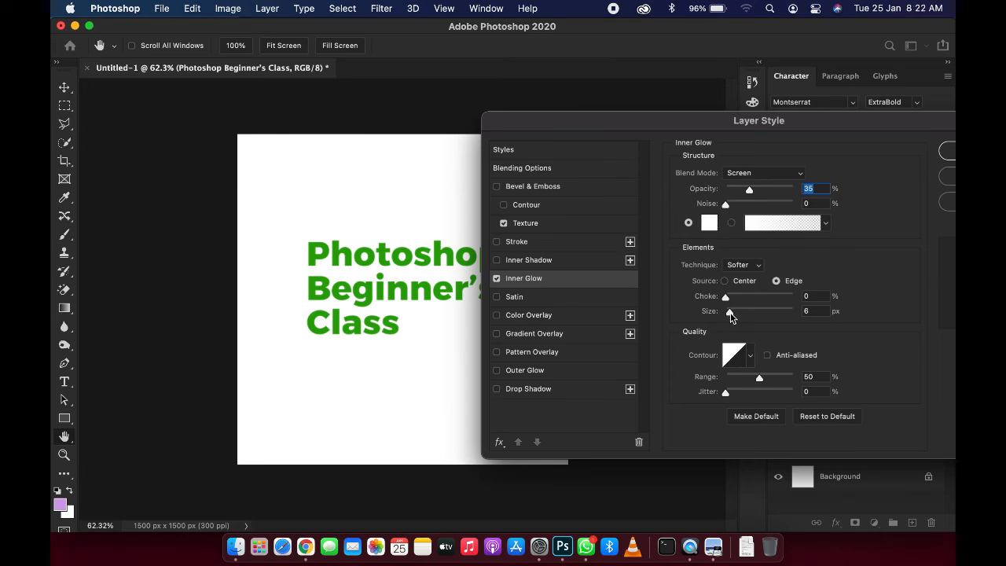
{"action": "left_click_drag", "start_coordinate": [730, 313], "coordinate": [699, 316]}
{"action": "left_click", "coordinate": [754, 304]}
Step: Disable Inner Glow and enable Satin, opening its settings
{"action": "left_click", "coordinate": [495, 282]}
{"action": "left_click", "coordinate": [496, 280]}
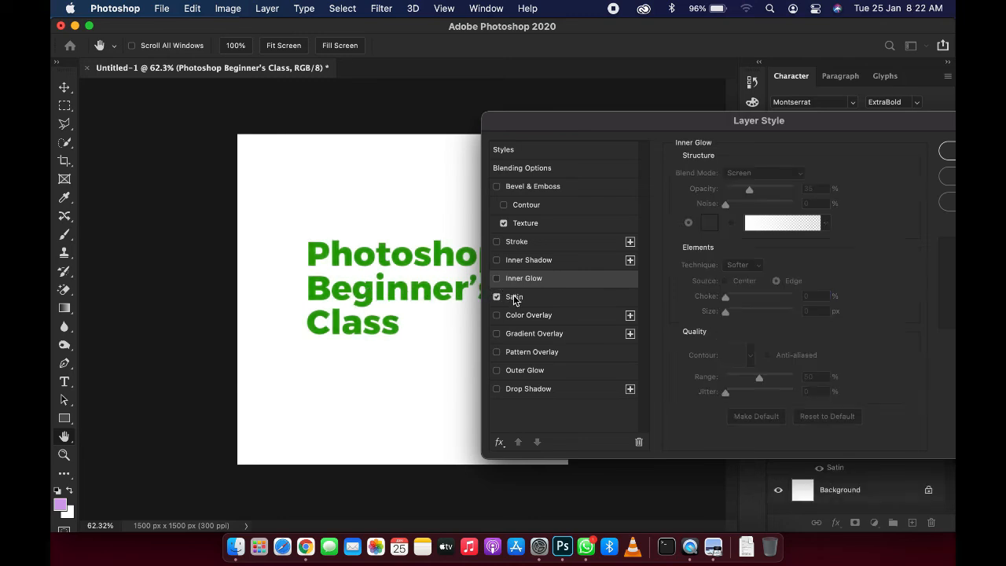
{"action": "left_click", "coordinate": [525, 299]}
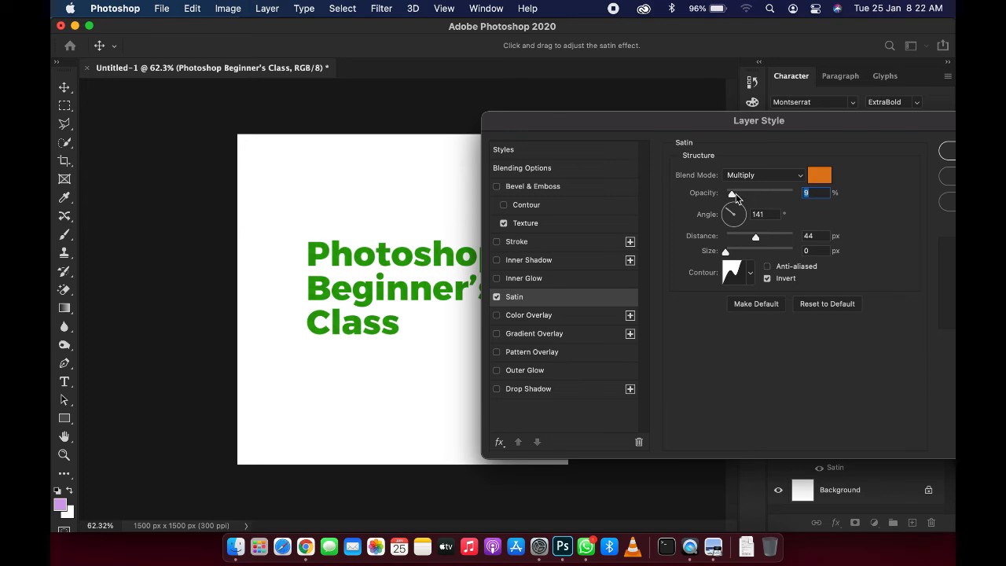
Step: Try a bright green satin colour and cancel it, setting the satin opacity to 66%
{"action": "left_click_drag", "start_coordinate": [735, 195], "coordinate": [757, 197]}
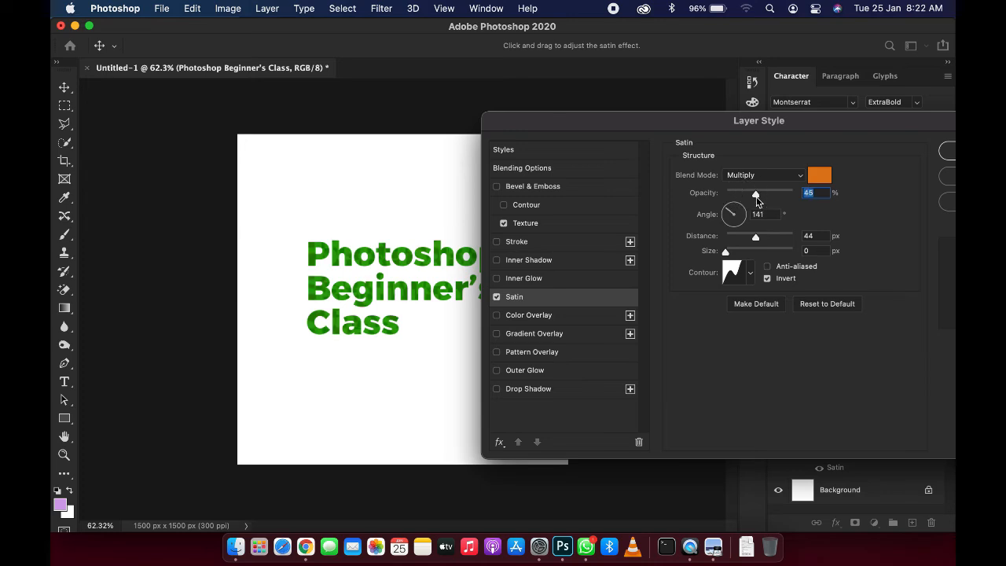
{"action": "left_click", "coordinate": [823, 181]}
{"action": "mouse_move", "coordinate": [658, 400]}
{"action": "left_mouse_down"}
{"action": "mouse_move", "coordinate": [544, 285]}
{"action": "mouse_move", "coordinate": [654, 339]}
{"action": "mouse_move", "coordinate": [694, 322]}
{"action": "mouse_move", "coordinate": [697, 343]}
{"action": "mouse_move", "coordinate": [707, 297]}
{"action": "left_mouse_up"}
{"action": "left_click", "coordinate": [720, 404]}
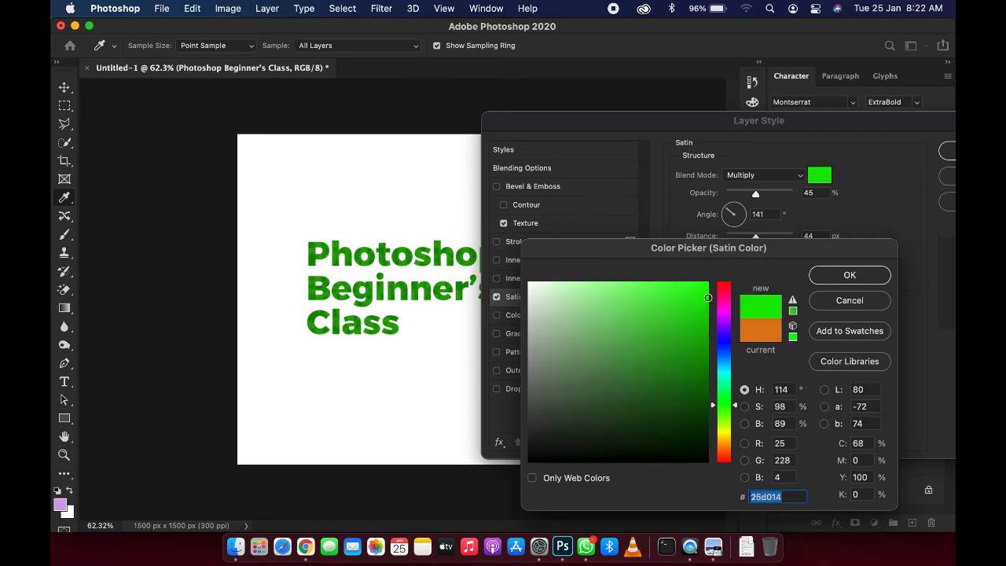
{"action": "left_click", "coordinate": [835, 302]}
{"action": "left_click_drag", "start_coordinate": [758, 194], "coordinate": [770, 196]}
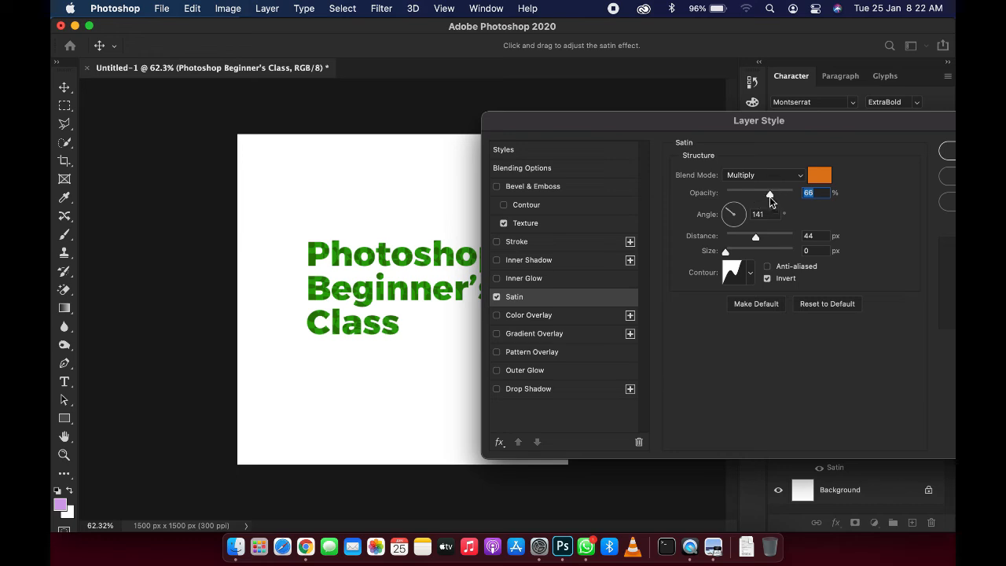
Step: Disable Satin and enable Color Overlay, opening its settings
{"action": "left_click", "coordinate": [496, 297]}
{"action": "left_click", "coordinate": [496, 315]}
{"action": "left_click", "coordinate": [580, 323]}
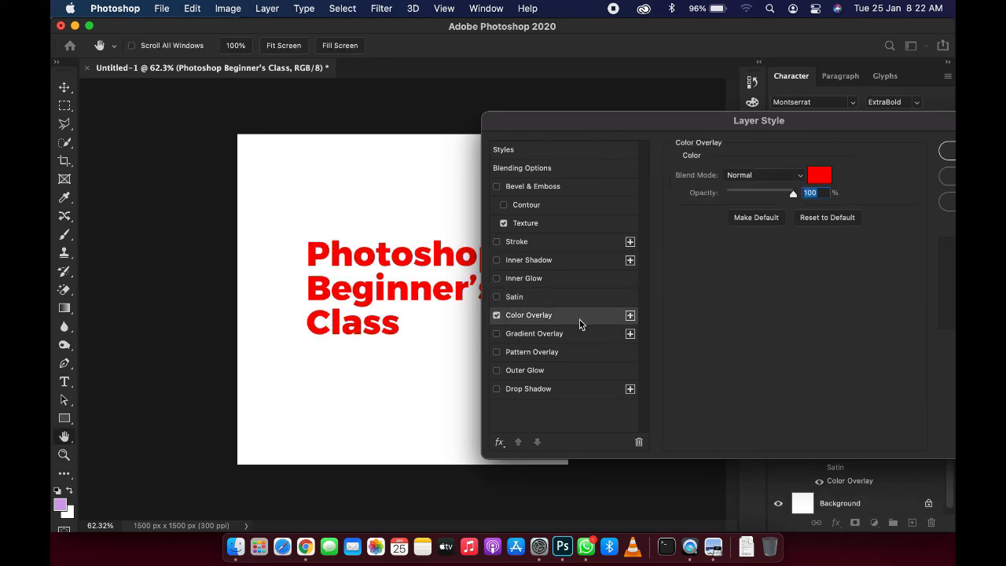
Step: Try a blue overlay colour in the colour picker and cancel it
{"action": "left_click", "coordinate": [819, 175]}
{"action": "left_click", "coordinate": [724, 386]}
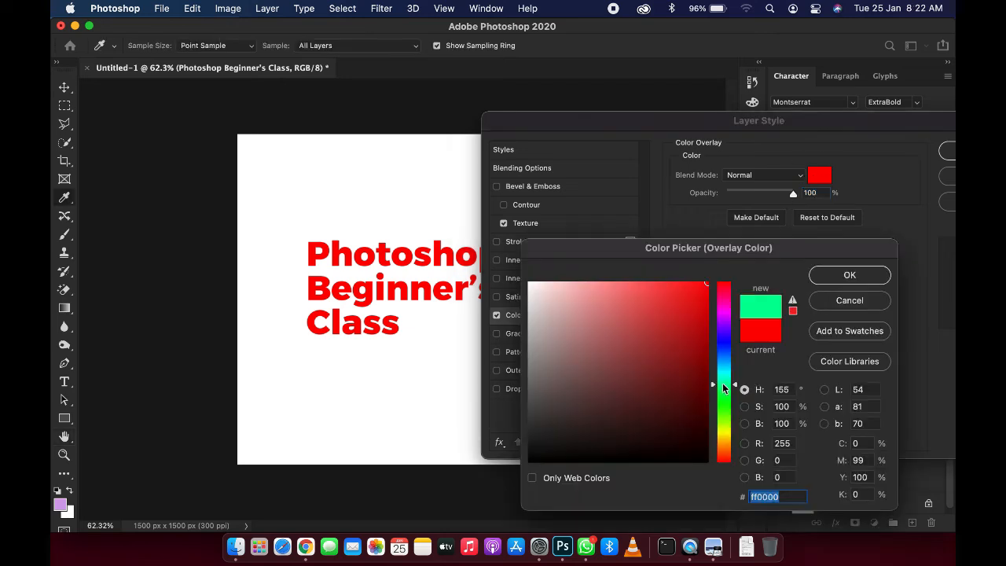
{"action": "left_click", "coordinate": [722, 351]}
{"action": "left_click", "coordinate": [656, 350]}
{"action": "left_click", "coordinate": [882, 299]}
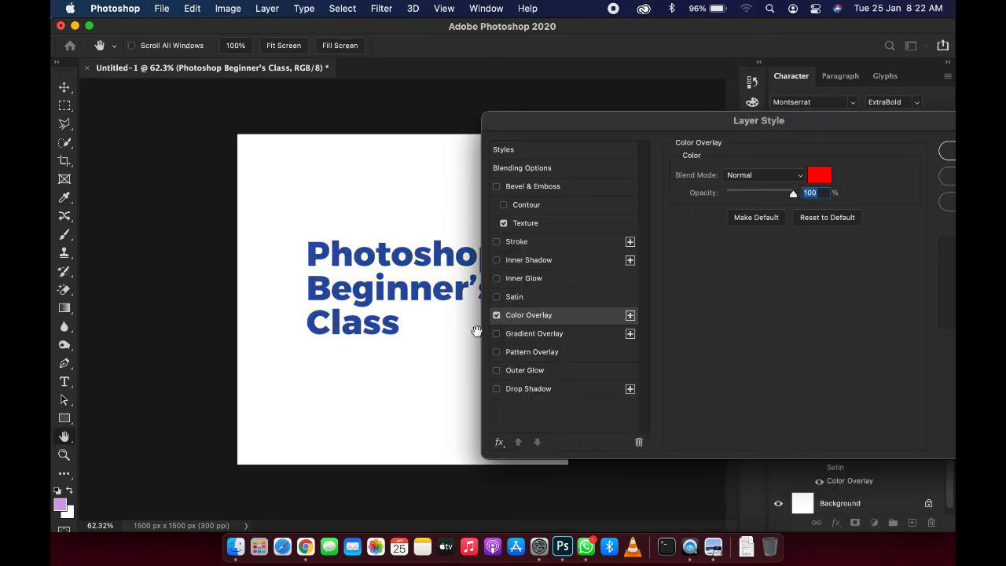
Step: Disable Color Overlay and enable Gradient Overlay, opening its settings
{"action": "mouse_move", "coordinate": [794, 198]}
{"action": "left_mouse_down"}
{"action": "mouse_move", "coordinate": [773, 198]}
{"action": "mouse_move", "coordinate": [773, 208]}
{"action": "mouse_move", "coordinate": [754, 197]}
{"action": "mouse_move", "coordinate": [799, 198]}
{"action": "left_mouse_up"}
{"action": "left_click", "coordinate": [496, 315]}
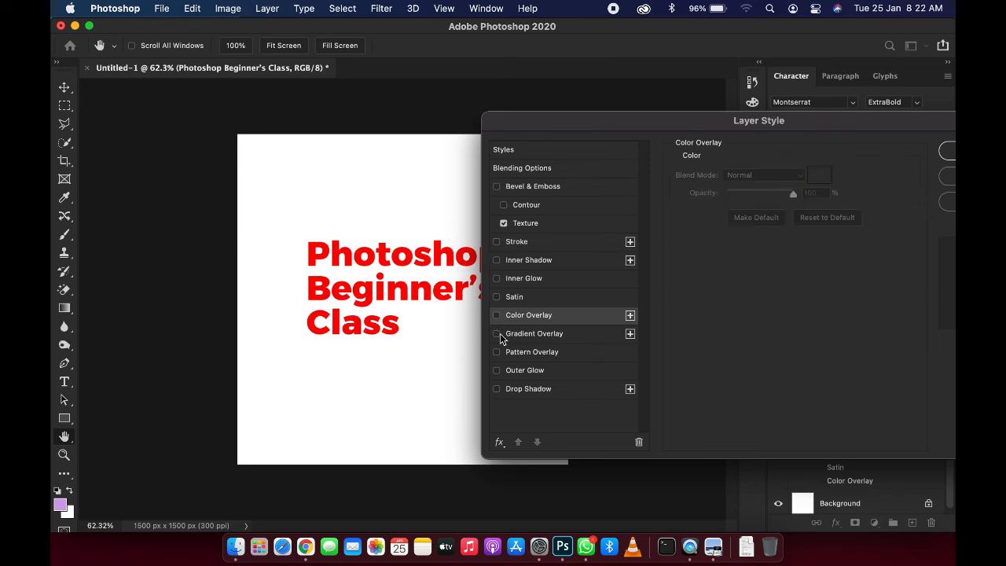
{"action": "left_click", "coordinate": [496, 333]}
{"action": "left_click", "coordinate": [533, 337]}
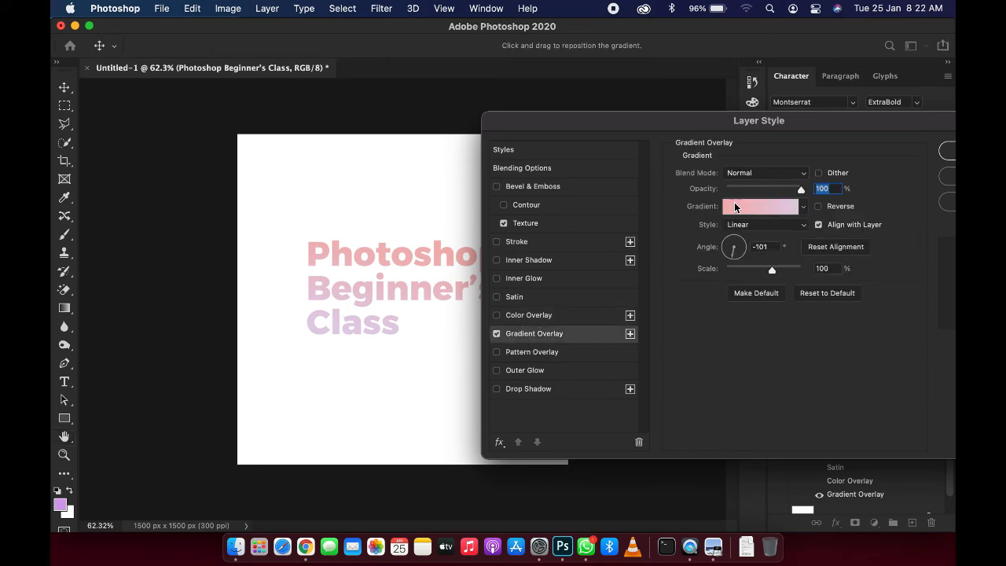
Step: Apply the Blue_17 preset from the Blues folder as the overlay gradient
{"action": "left_click", "coordinate": [749, 206]}
{"action": "scroll", "coordinate": [660, 197], "scroll_direction": "down", "scroll_amount": 5}
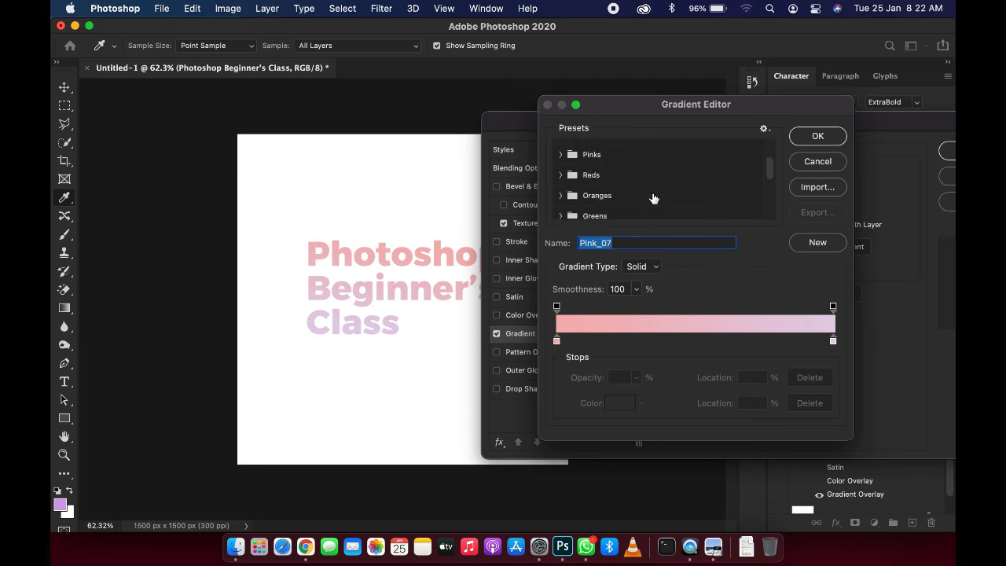
{"action": "scroll", "coordinate": [645, 196], "scroll_direction": "up", "scroll_amount": 10}
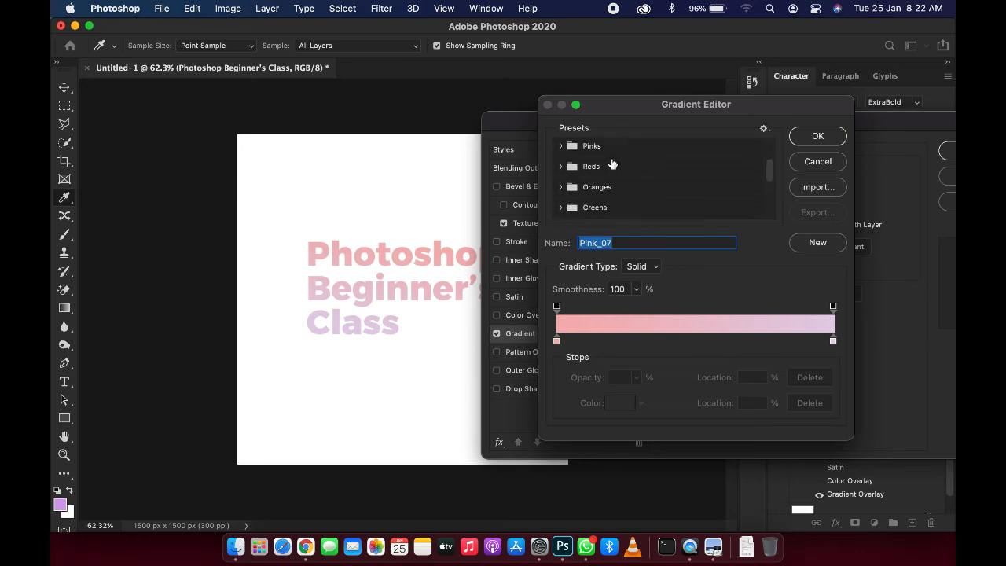
{"action": "scroll", "coordinate": [583, 161], "scroll_direction": "up", "scroll_amount": 1}
{"action": "left_click", "coordinate": [569, 153]}
{"action": "left_click", "coordinate": [562, 192]}
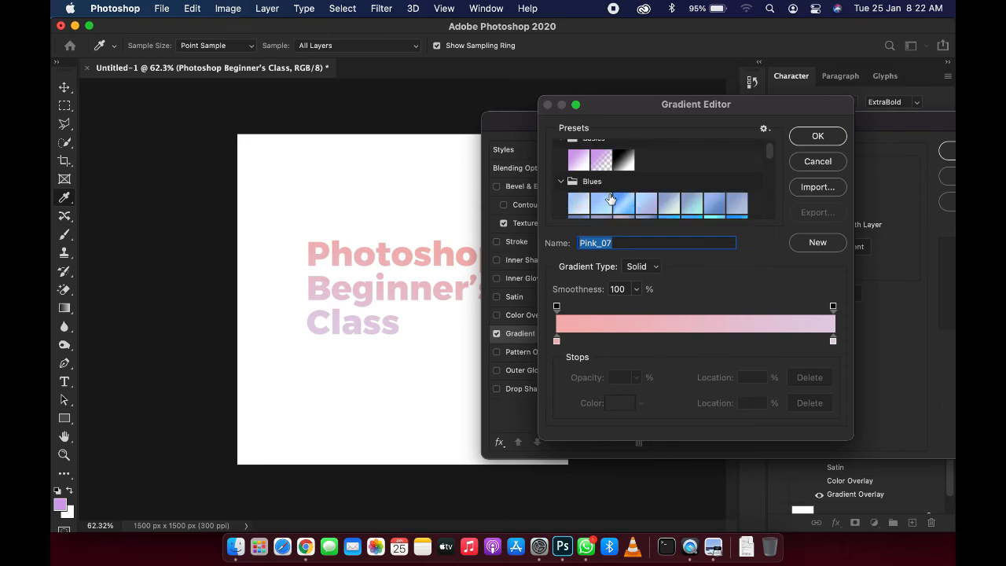
{"action": "left_click", "coordinate": [629, 204]}
{"action": "left_click", "coordinate": [670, 204]}
{"action": "scroll", "coordinate": [660, 205], "scroll_direction": "down", "scroll_amount": 3}
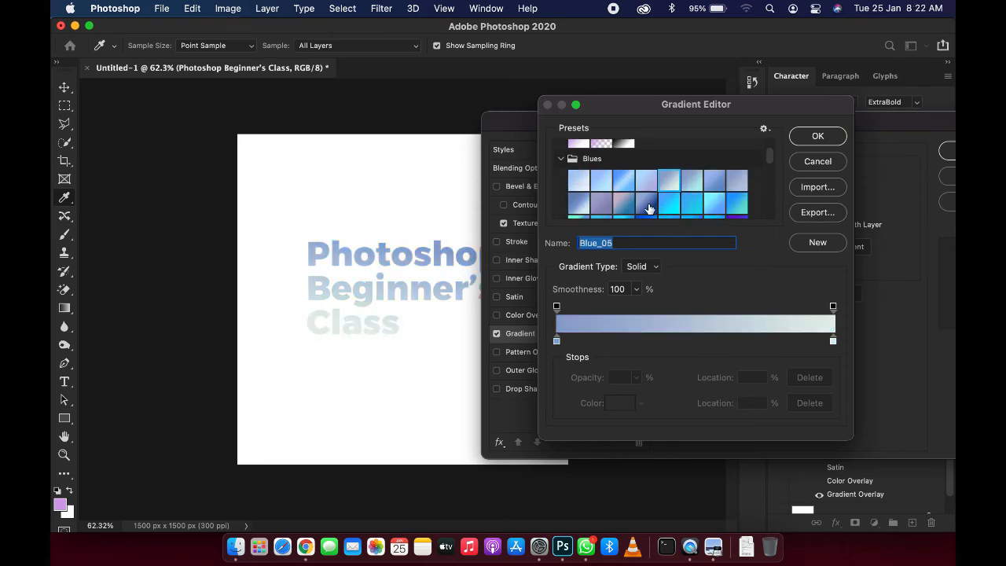
{"action": "left_click", "coordinate": [651, 191]}
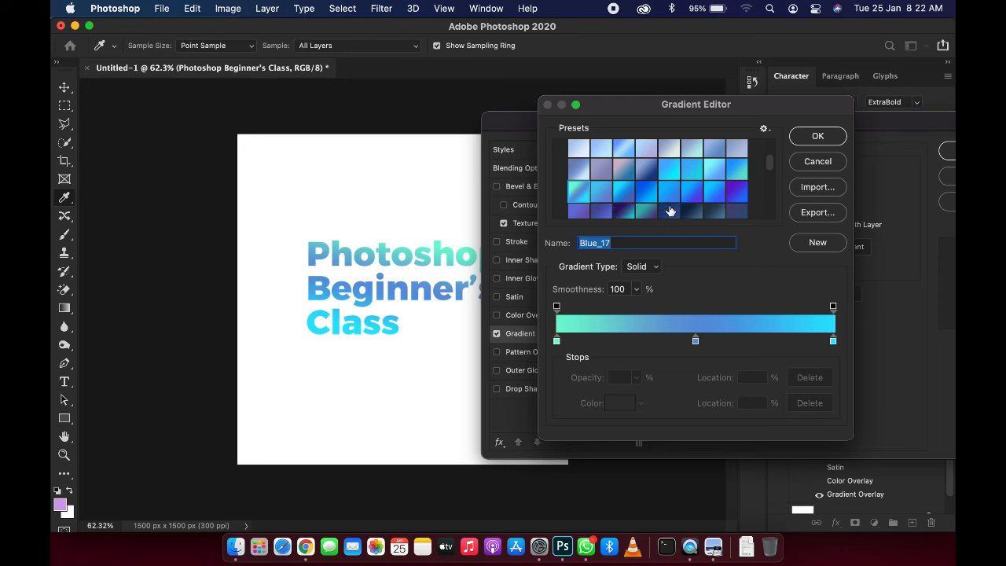
{"action": "scroll", "coordinate": [647, 206], "scroll_direction": "down", "scroll_amount": 2}
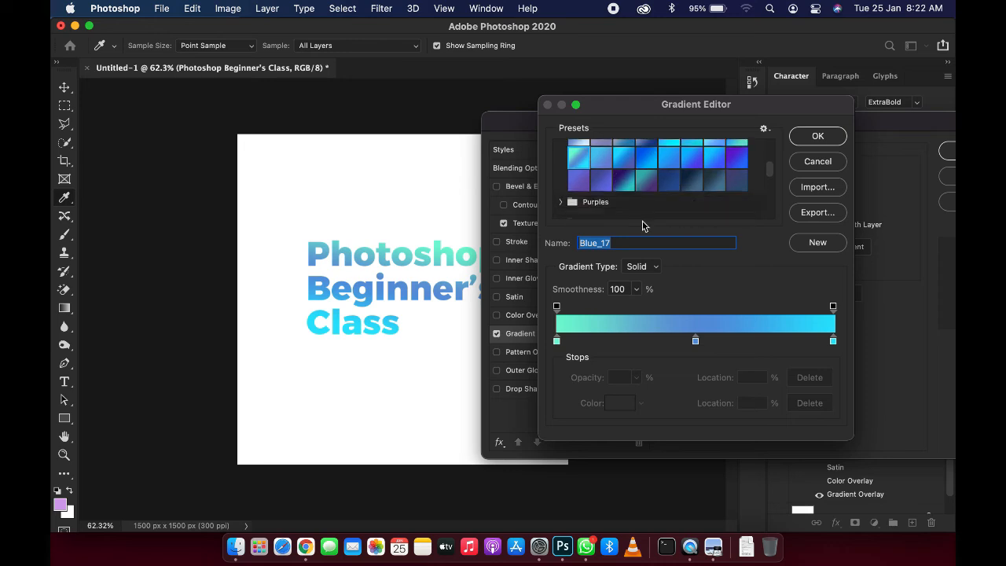
{"action": "left_click", "coordinate": [838, 139]}
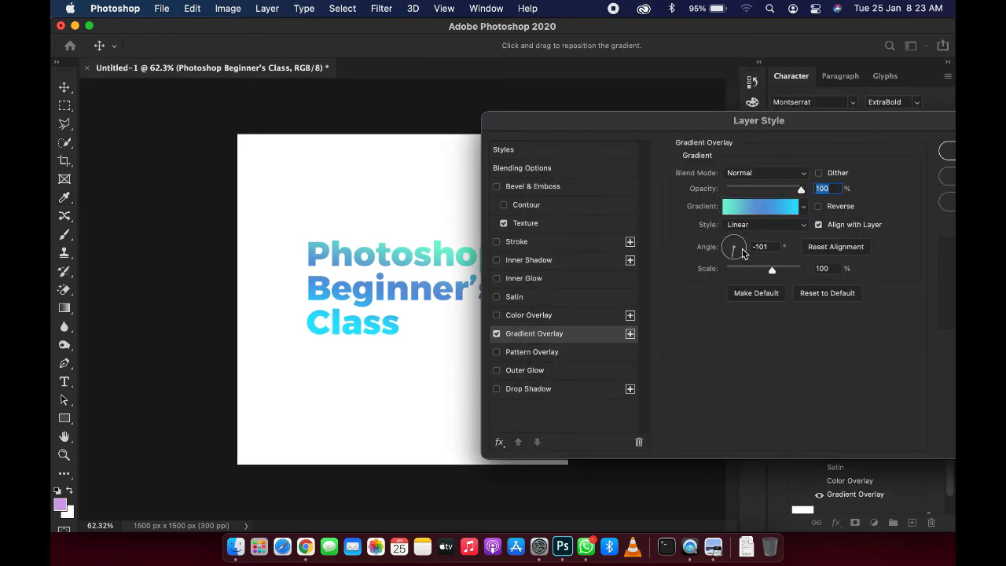
Step: Set the gradient overlay scale to 145% and its angle to 47°
{"action": "left_click_drag", "start_coordinate": [742, 252], "coordinate": [798, 270]}
{"action": "left_click", "coordinate": [735, 267]}
{"action": "left_click", "coordinate": [733, 259]}
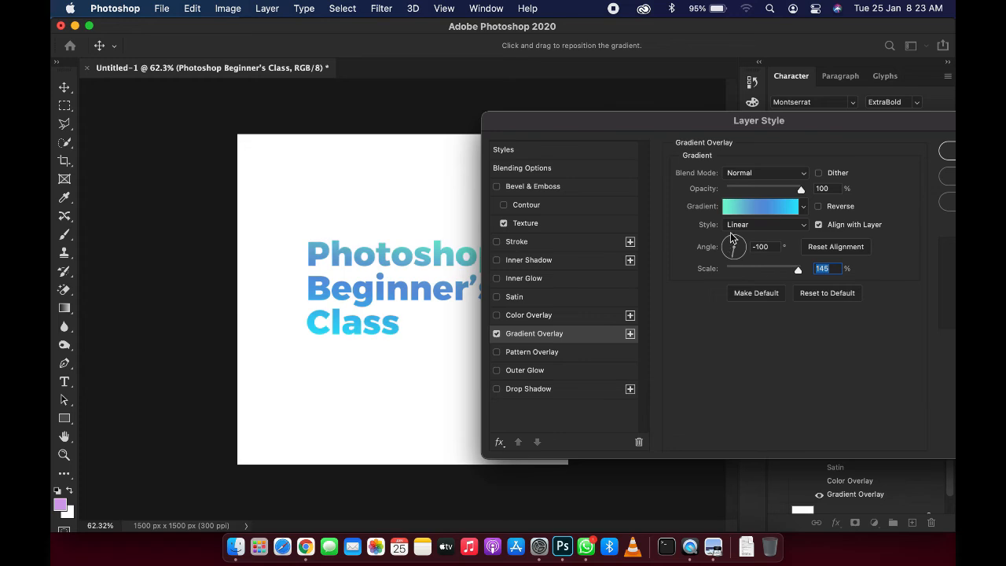
{"action": "left_click_drag", "start_coordinate": [735, 248], "coordinate": [742, 246]}
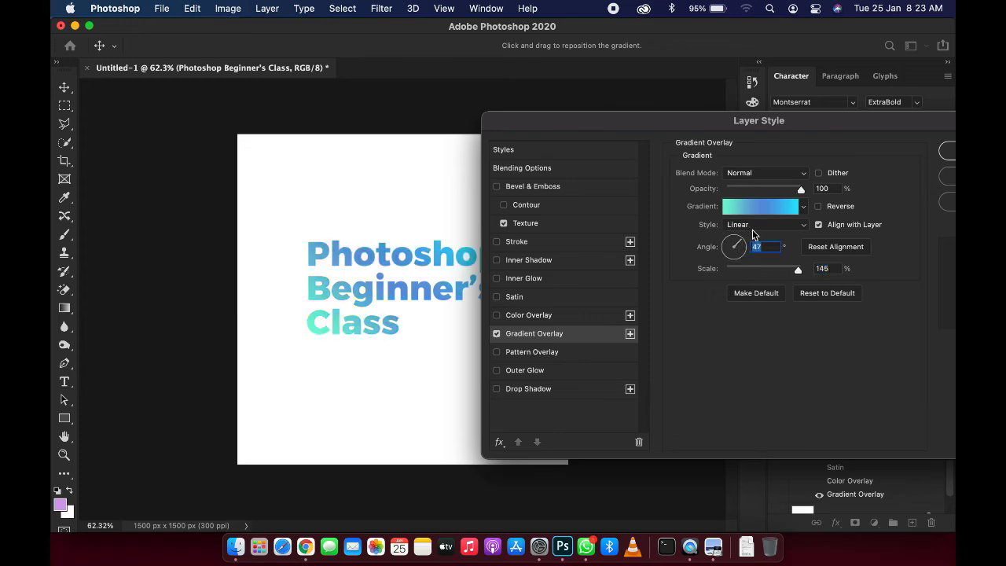
Step: Try the Radial, Angle, Reflected and Diamond gradient styles, returning to Linear
{"action": "left_click", "coordinate": [752, 228]}
{"action": "left_click", "coordinate": [752, 238]}
{"action": "left_click", "coordinate": [763, 207]}
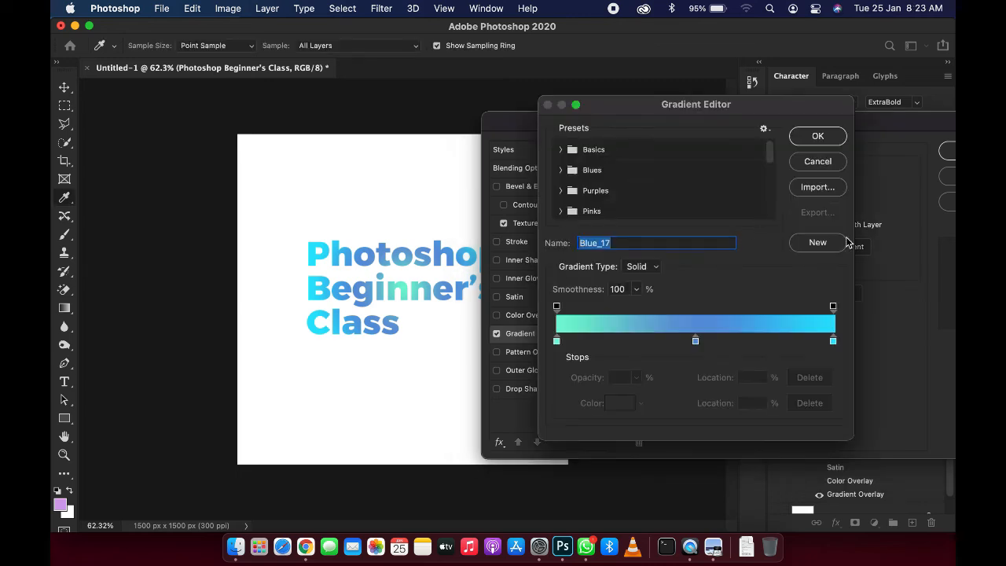
{"action": "left_click", "coordinate": [835, 169]}
{"action": "left_click", "coordinate": [774, 227]}
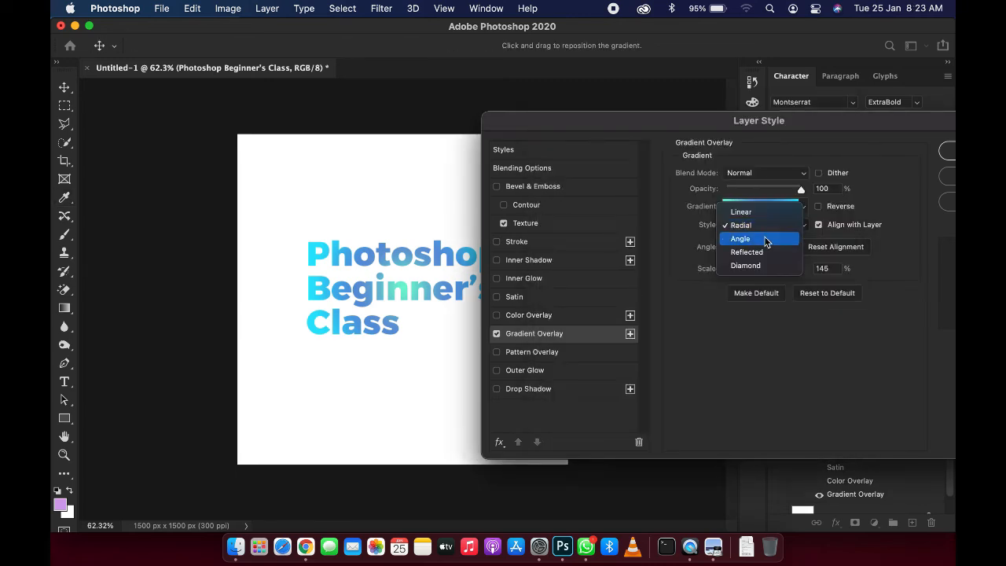
{"action": "left_click", "coordinate": [758, 239]}
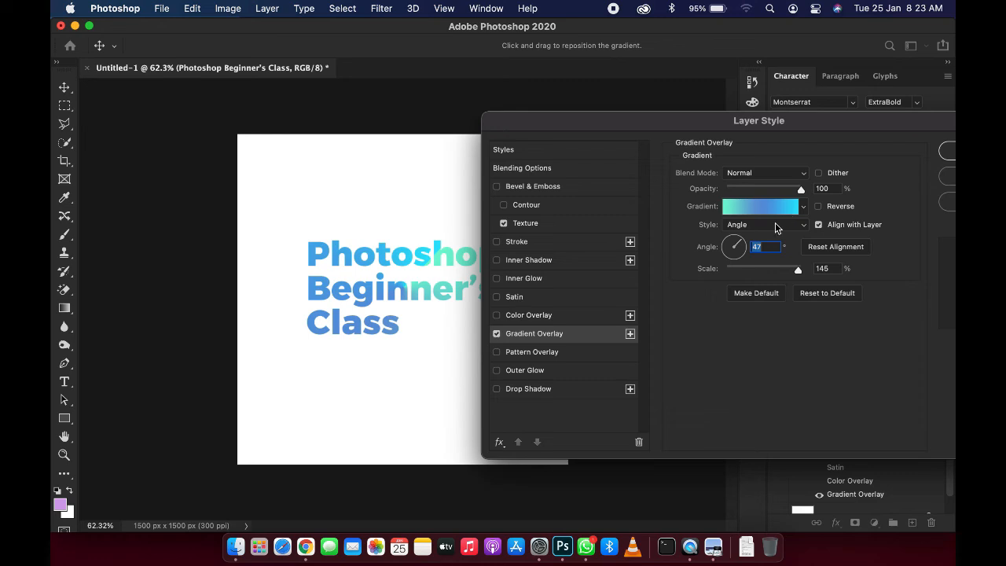
{"action": "left_click", "coordinate": [775, 224]}
{"action": "left_click", "coordinate": [766, 238]}
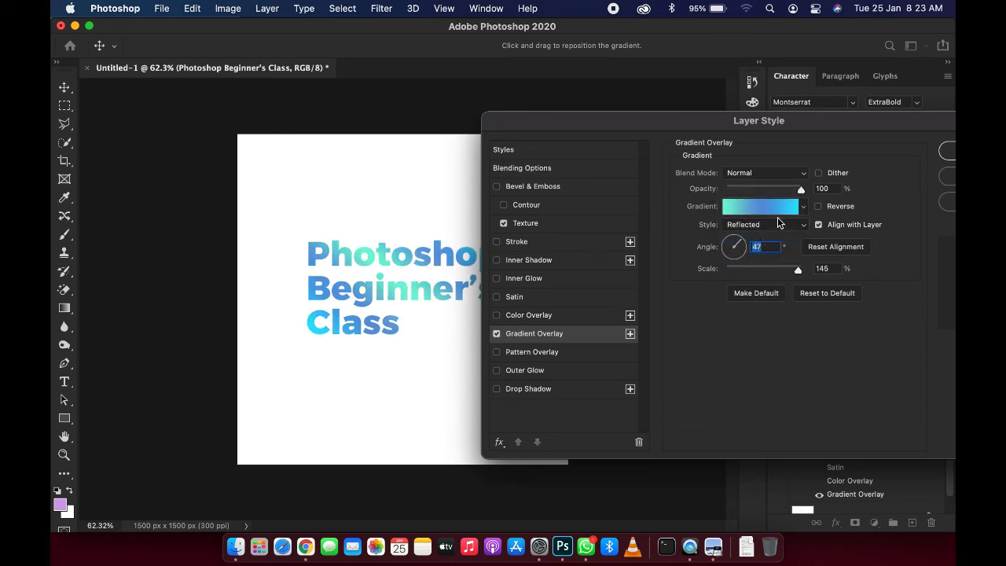
{"action": "left_click", "coordinate": [778, 224]}
{"action": "left_click", "coordinate": [768, 240]}
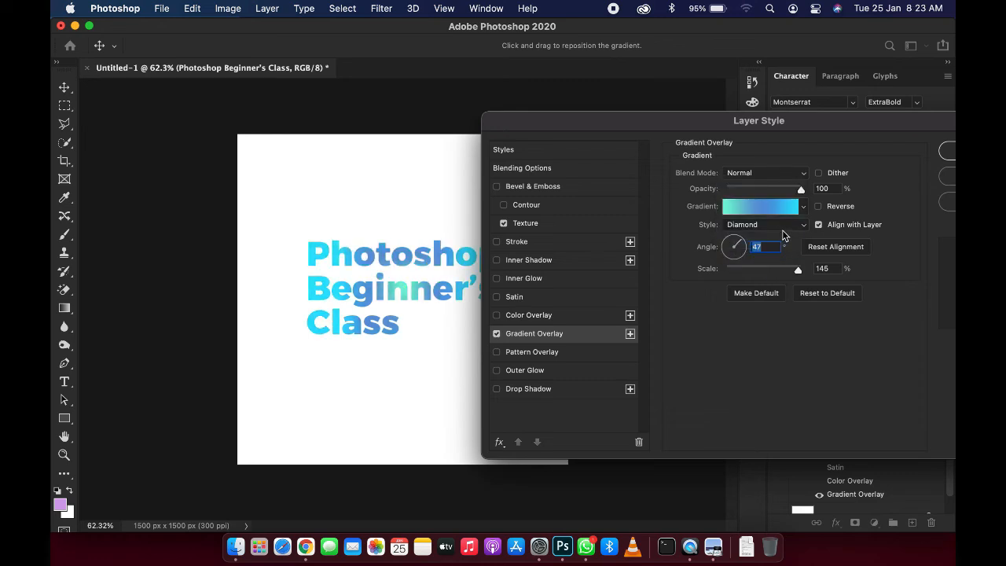
{"action": "left_click", "coordinate": [785, 227]}
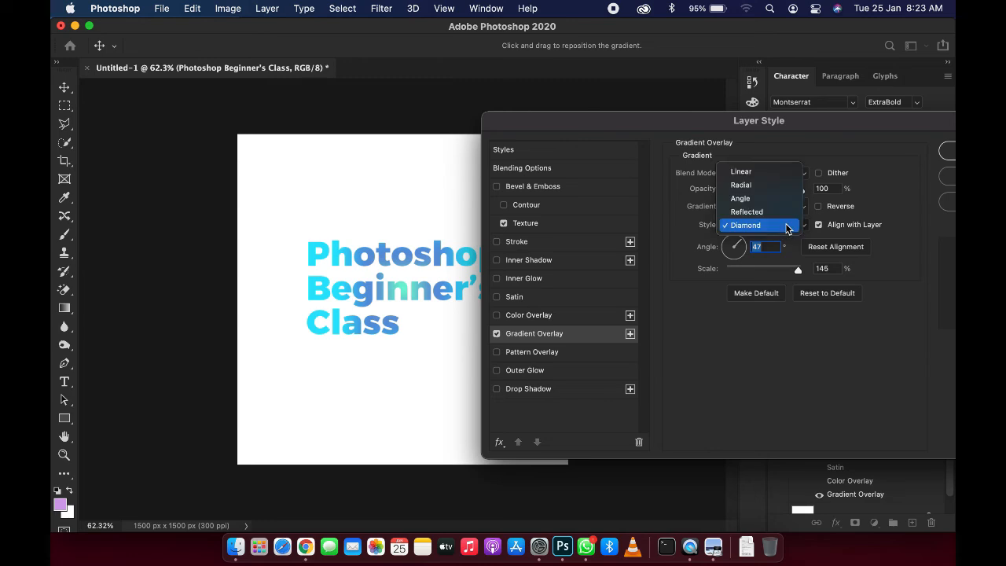
{"action": "left_click", "coordinate": [760, 173]}
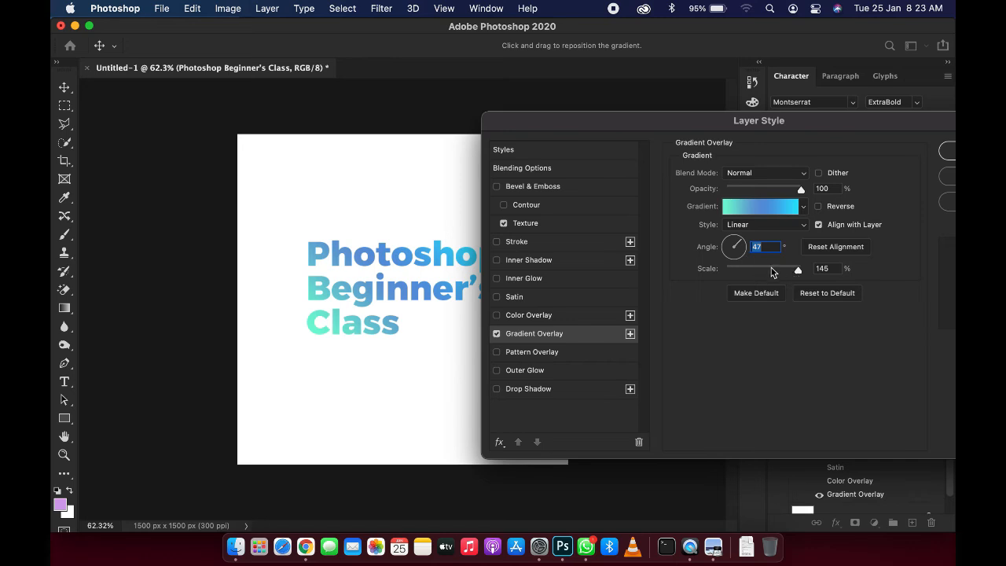
Step: Set the gradient scale to 111% and disable Gradient Overlay
{"action": "mouse_move", "coordinate": [771, 272]}
{"action": "left_mouse_down"}
{"action": "mouse_move", "coordinate": [751, 272]}
{"action": "mouse_move", "coordinate": [781, 274]}
{"action": "left_mouse_up"}
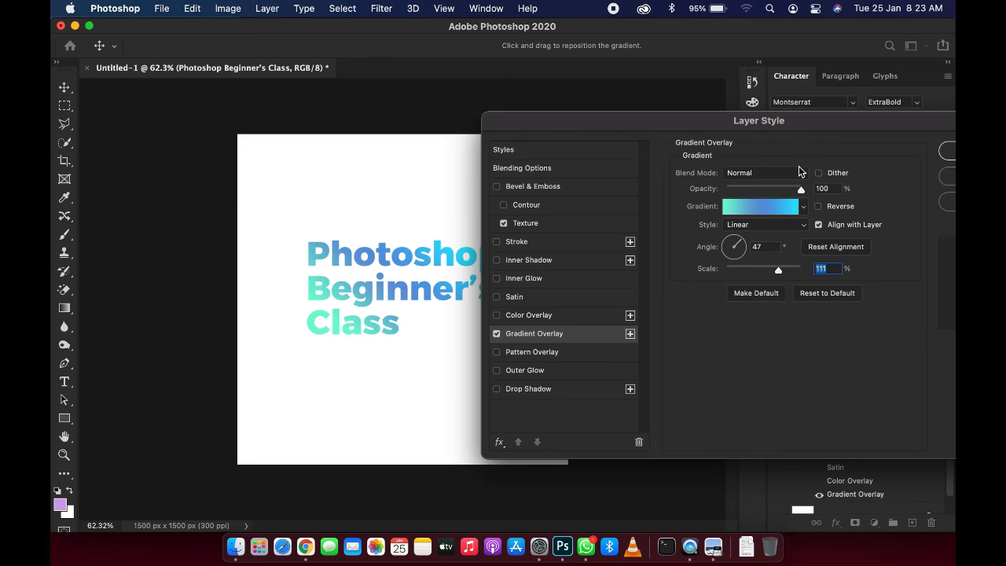
{"action": "left_click", "coordinate": [496, 334]}
Step: Enable Pattern Overlay and choose a dark green tree pattern from the Trees folder
{"action": "left_click", "coordinate": [496, 352]}
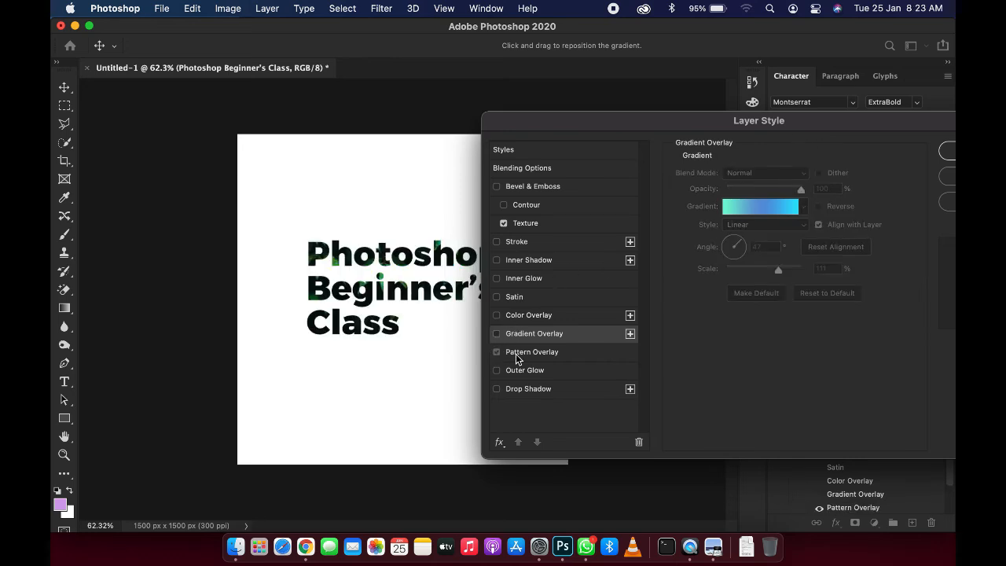
{"action": "left_click", "coordinate": [518, 352]}
{"action": "left_click", "coordinate": [729, 229]}
{"action": "left_click", "coordinate": [734, 282]}
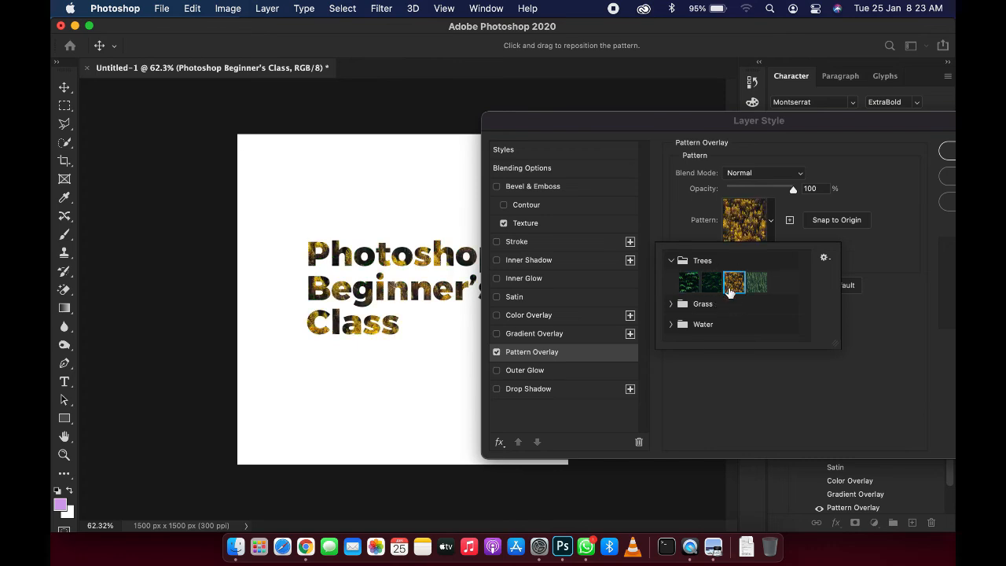
{"action": "left_click", "coordinate": [711, 282]}
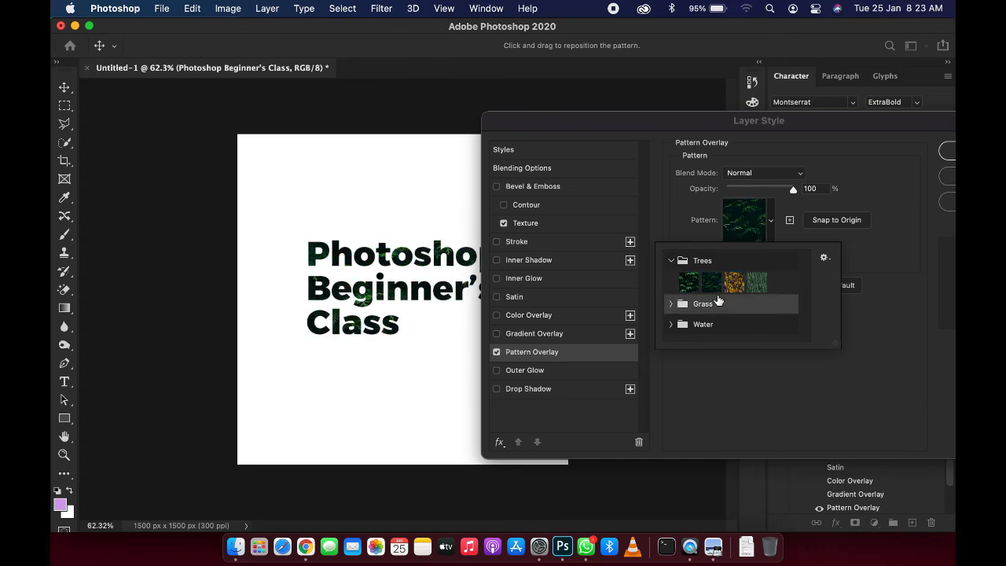
{"action": "left_click", "coordinate": [824, 257]}
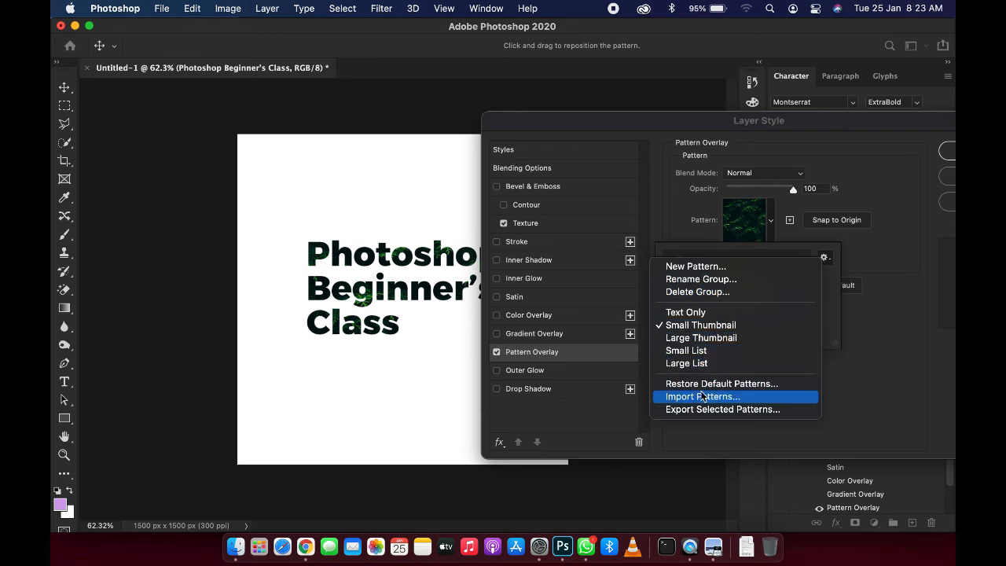
{"action": "left_click", "coordinate": [893, 280]}
{"action": "left_click", "coordinate": [882, 336]}
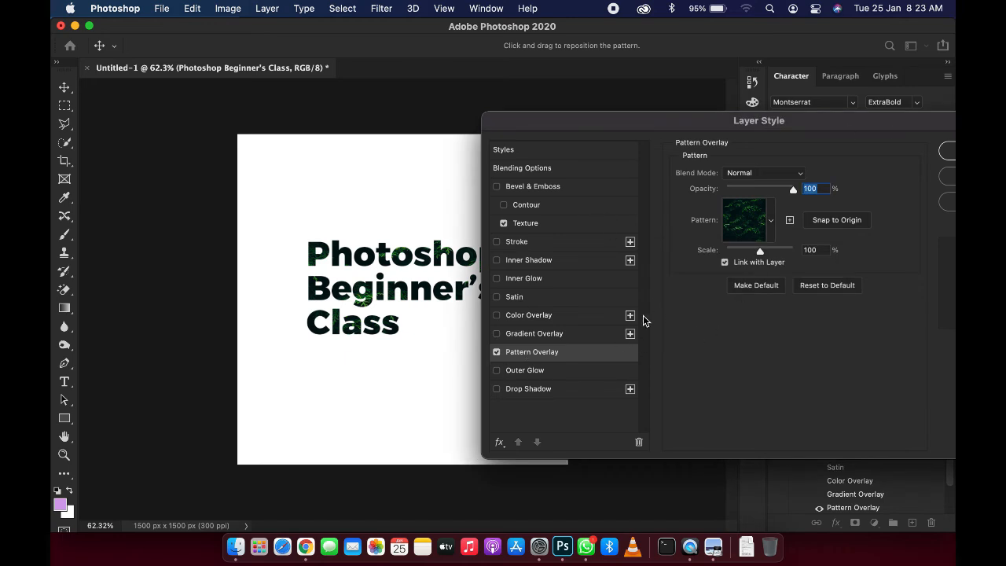
Step: Turn off Pattern Overlay and try Outer Glow with a size of 65 px before switching it off
{"action": "left_click", "coordinate": [495, 352]}
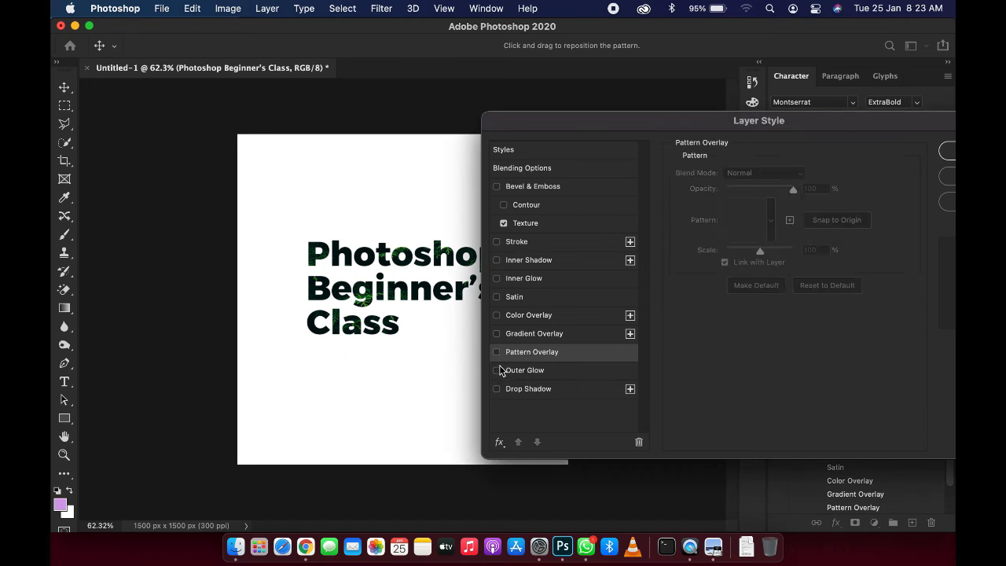
{"action": "left_click", "coordinate": [525, 372]}
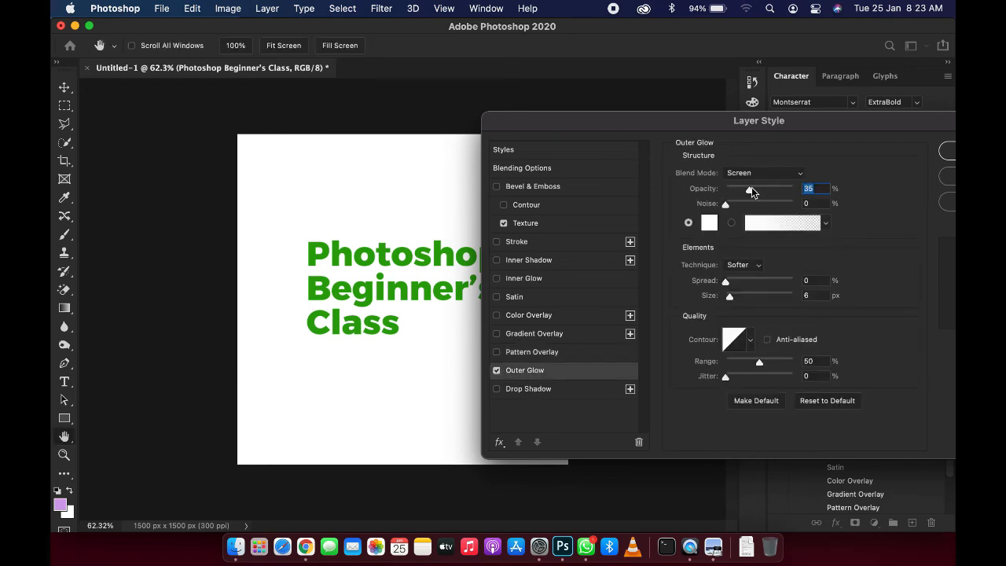
{"action": "left_click_drag", "start_coordinate": [731, 297], "coordinate": [747, 295]}
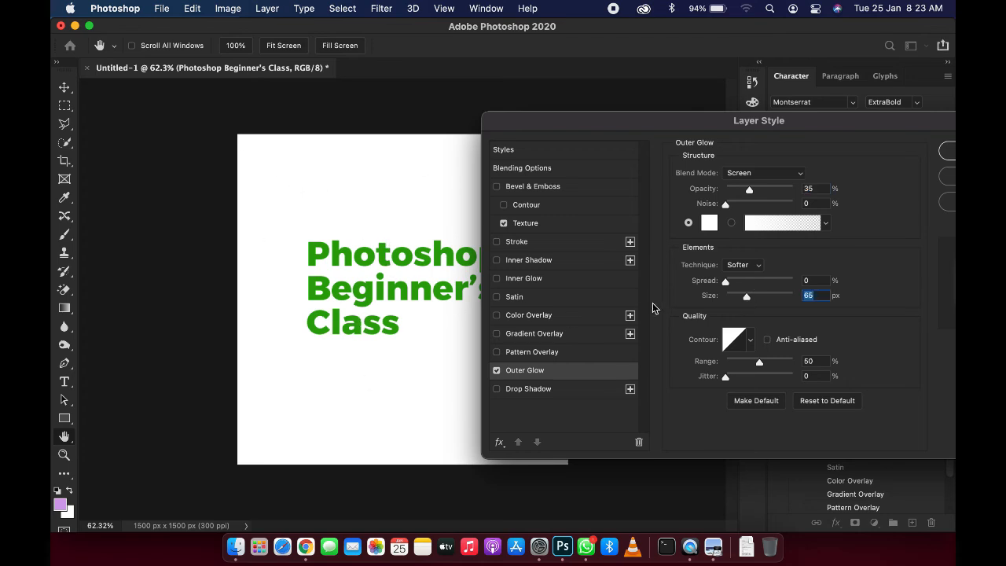
{"action": "left_click", "coordinate": [495, 371]}
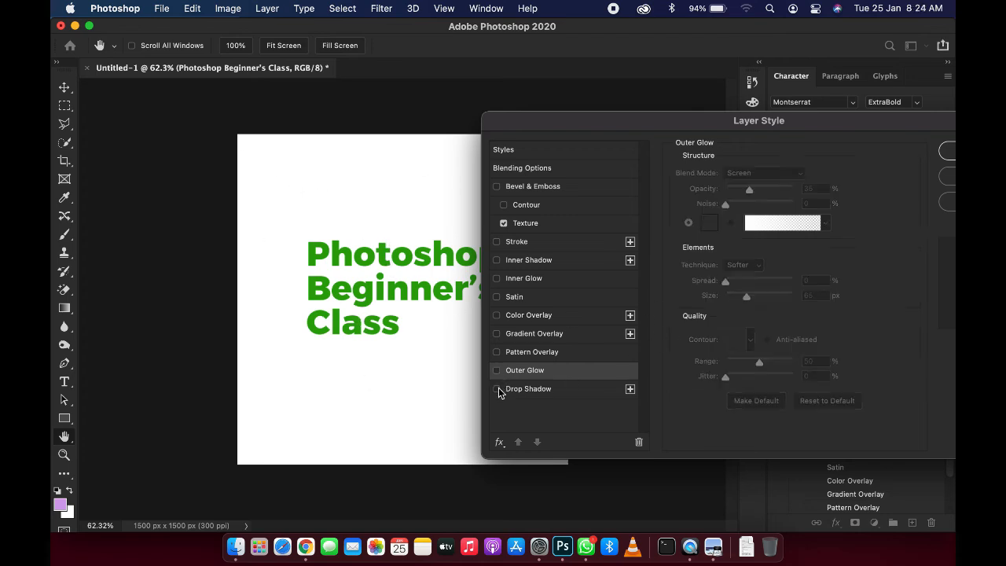
Step: Enable Drop Shadow, set its opacity to 70% and its color to dark green 2d4704
{"action": "left_click", "coordinate": [496, 388]}
{"action": "left_click", "coordinate": [535, 388]}
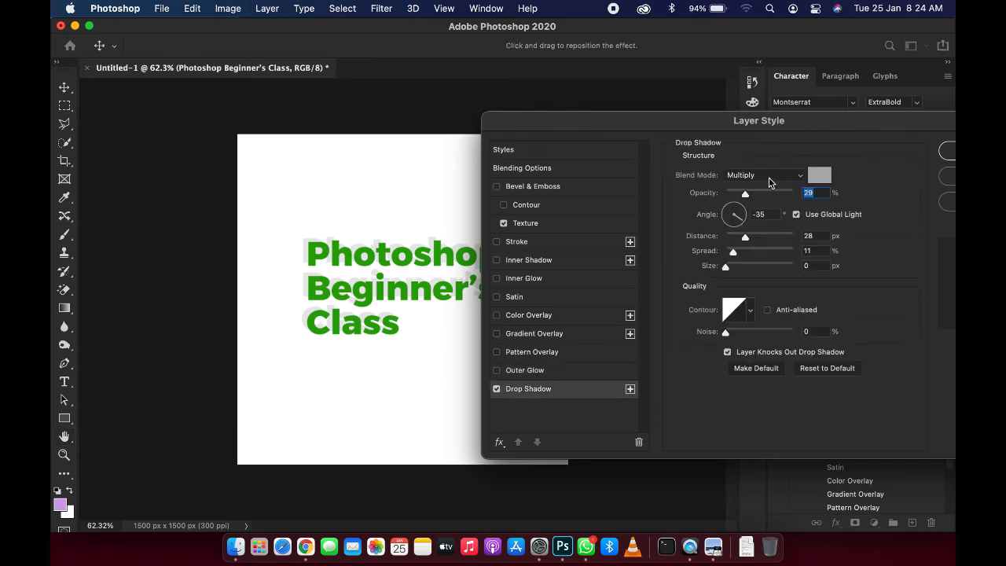
{"action": "left_click_drag", "start_coordinate": [751, 195], "coordinate": [773, 194]}
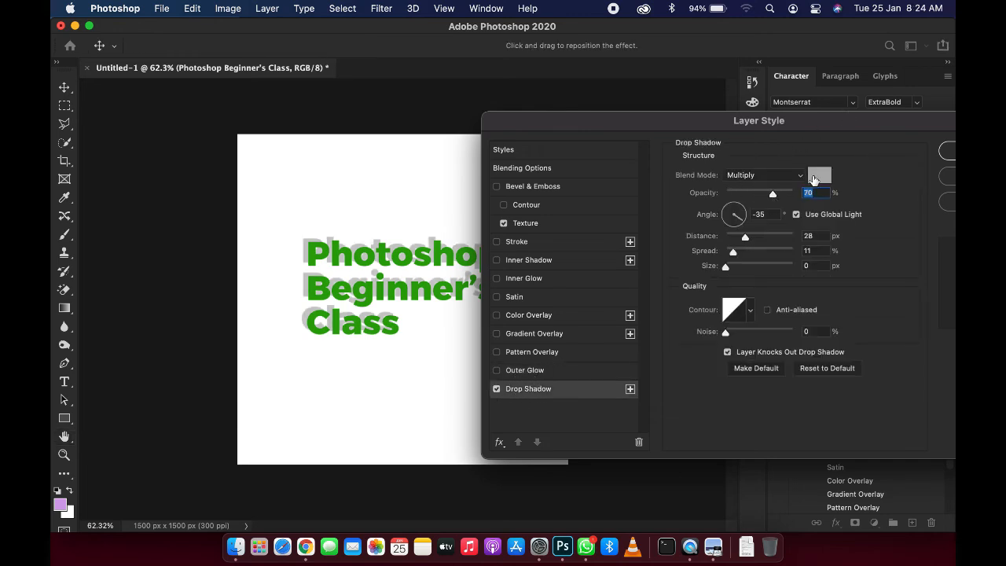
{"action": "left_click", "coordinate": [817, 176]}
{"action": "left_click_drag", "start_coordinate": [674, 312], "coordinate": [629, 460]}
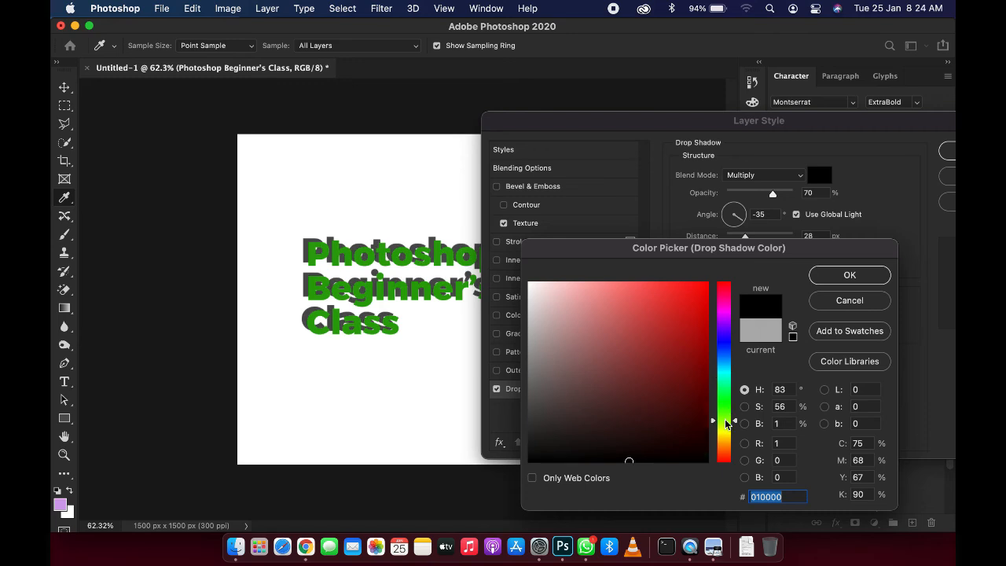
{"action": "left_click", "coordinate": [697, 412]}
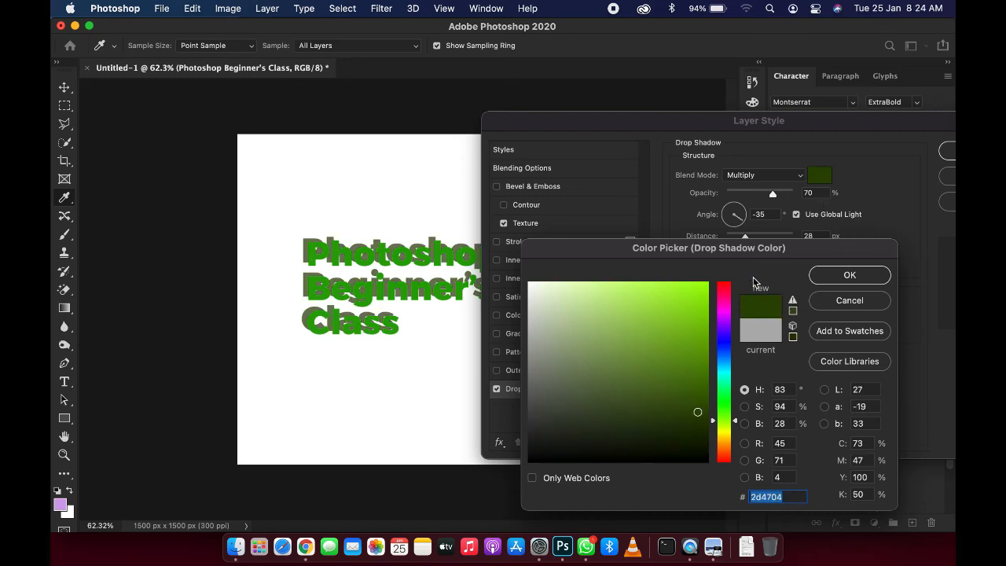
{"action": "left_click", "coordinate": [819, 275]}
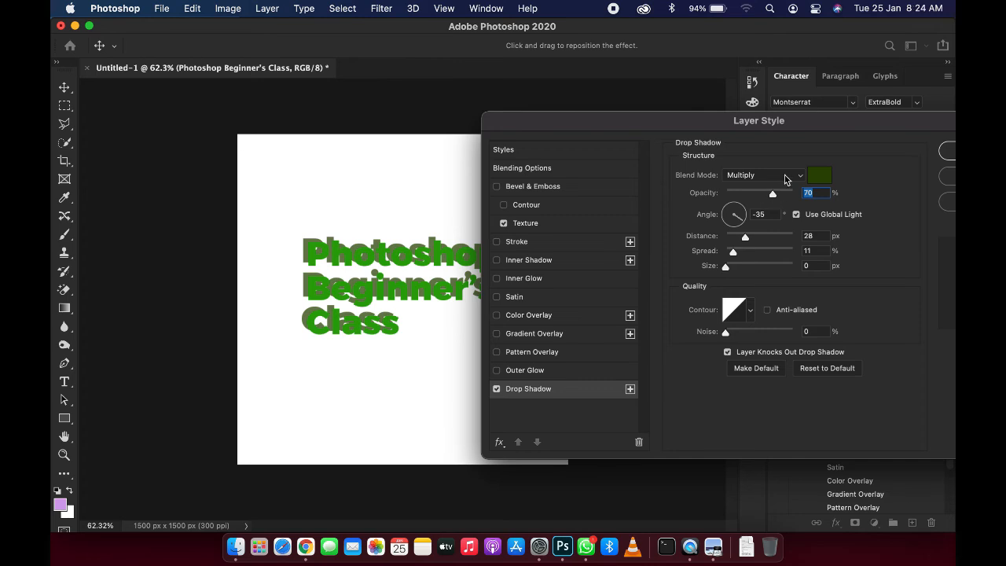
Step: Set the drop shadow blend mode to Normal, its distance to about 10 px and its angle to 87°
{"action": "left_click", "coordinate": [784, 179]}
{"action": "left_click", "coordinate": [754, 135]}
{"action": "mouse_move", "coordinate": [740, 245]}
{"action": "left_mouse_down"}
{"action": "mouse_move", "coordinate": [737, 277]}
{"action": "mouse_move", "coordinate": [750, 285]}
{"action": "mouse_move", "coordinate": [724, 272]}
{"action": "mouse_move", "coordinate": [733, 246]}
{"action": "left_mouse_up"}
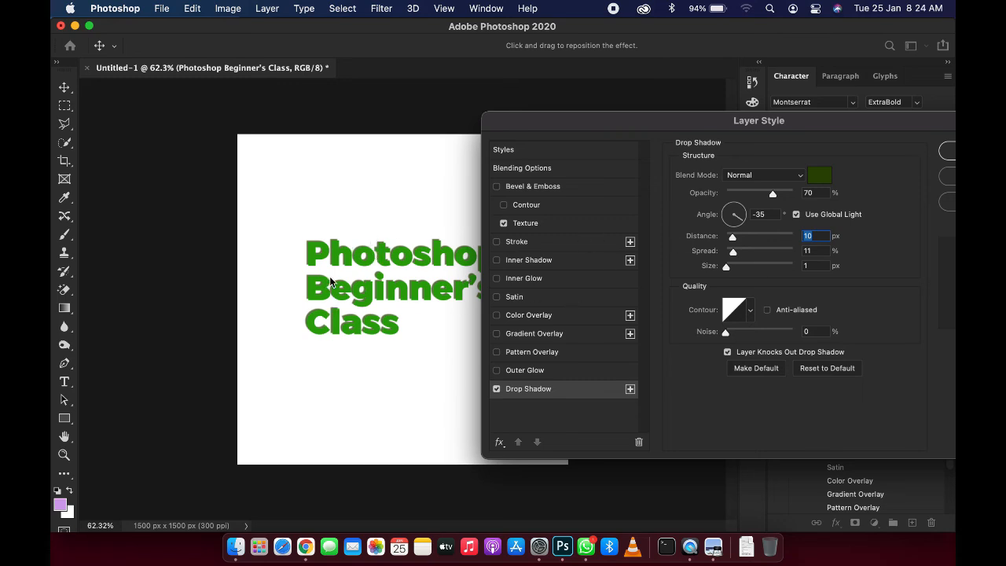
{"action": "left_click_drag", "start_coordinate": [337, 293], "coordinate": [373, 303]}
{"action": "left_click", "coordinate": [391, 316]}
{"action": "mouse_move", "coordinate": [726, 215]}
{"action": "left_mouse_down"}
{"action": "mouse_move", "coordinate": [733, 229]}
{"action": "mouse_move", "coordinate": [734, 205]}
{"action": "left_mouse_up"}
{"action": "left_click", "coordinate": [378, 233]}
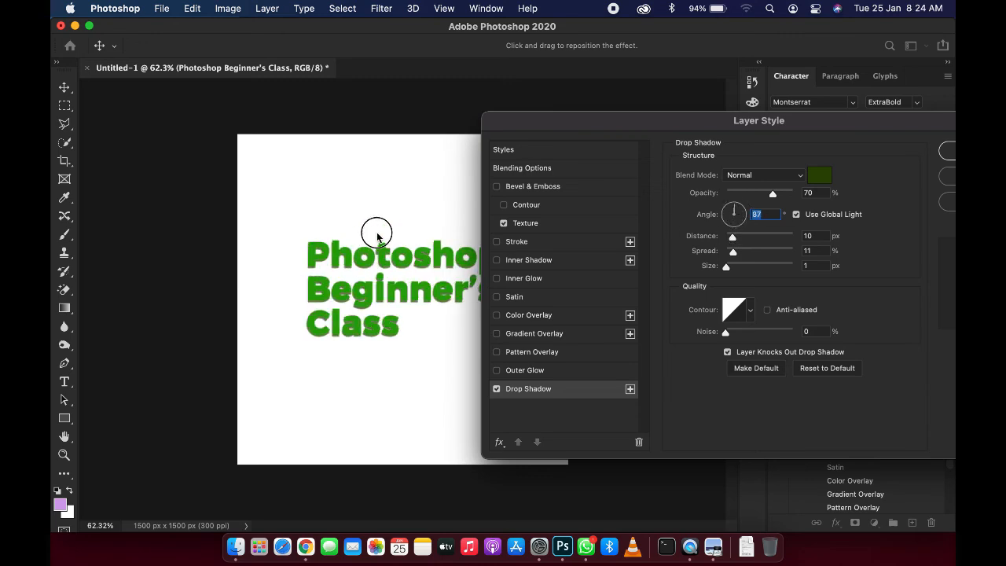
{"action": "left_click", "coordinate": [374, 242]}
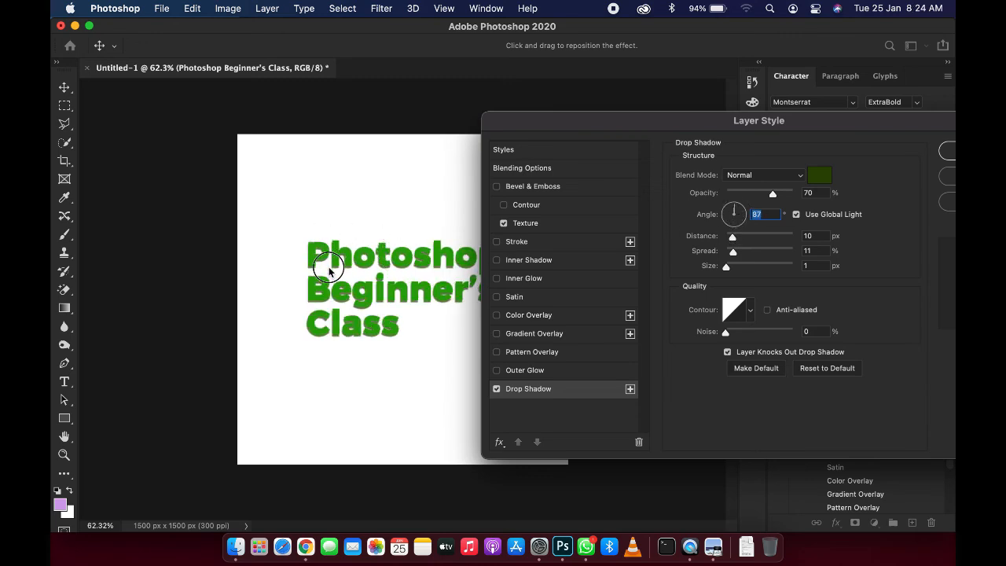
Step: Disable Drop Shadow and cancel the Layer Style dialog
{"action": "left_click", "coordinate": [503, 393]}
{"action": "left_click", "coordinate": [497, 389]}
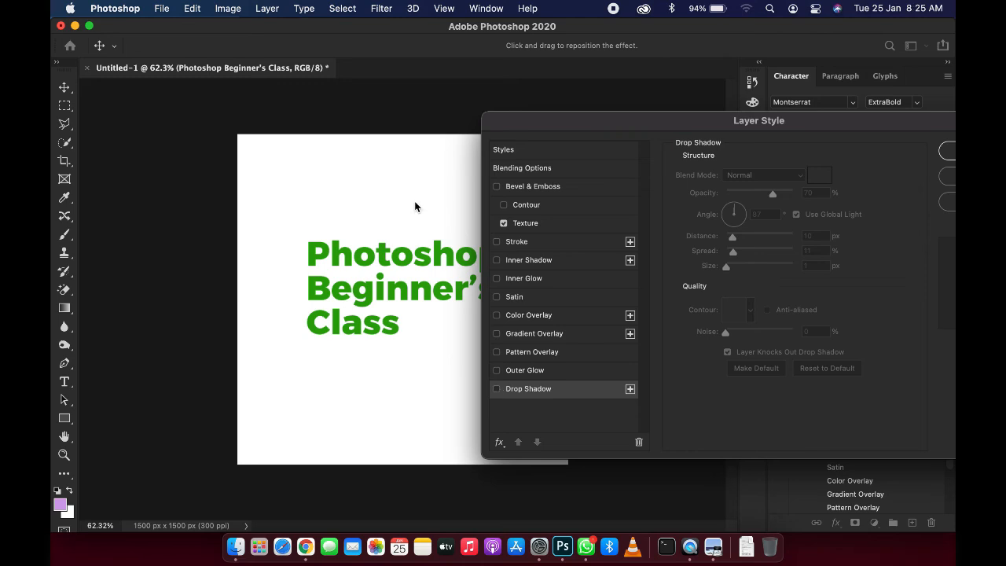
{"action": "key", "text": "Escape"}
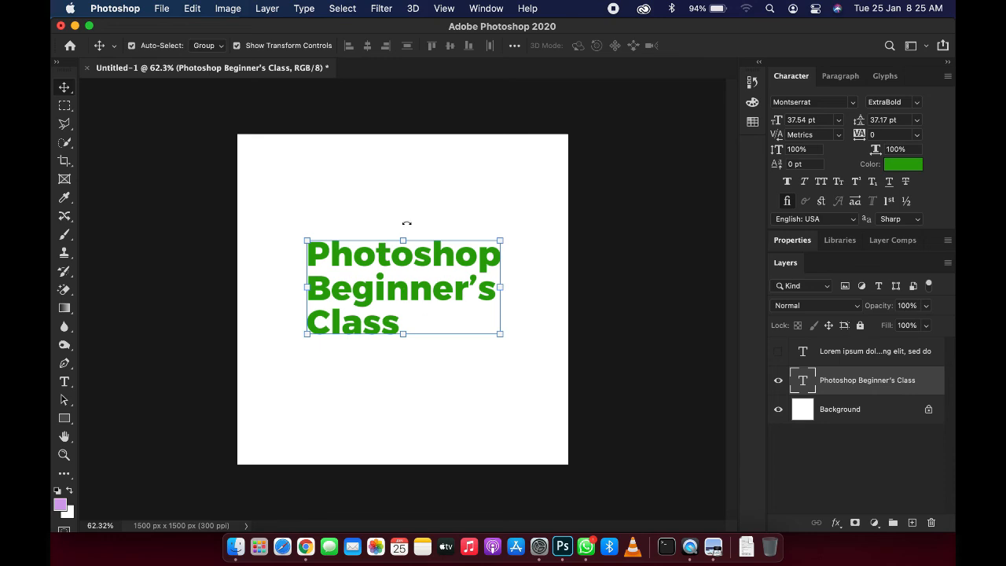
Step: Reopen the layer's Blending Options in the Layer Style dialog
{"action": "left_click", "coordinate": [836, 523]}
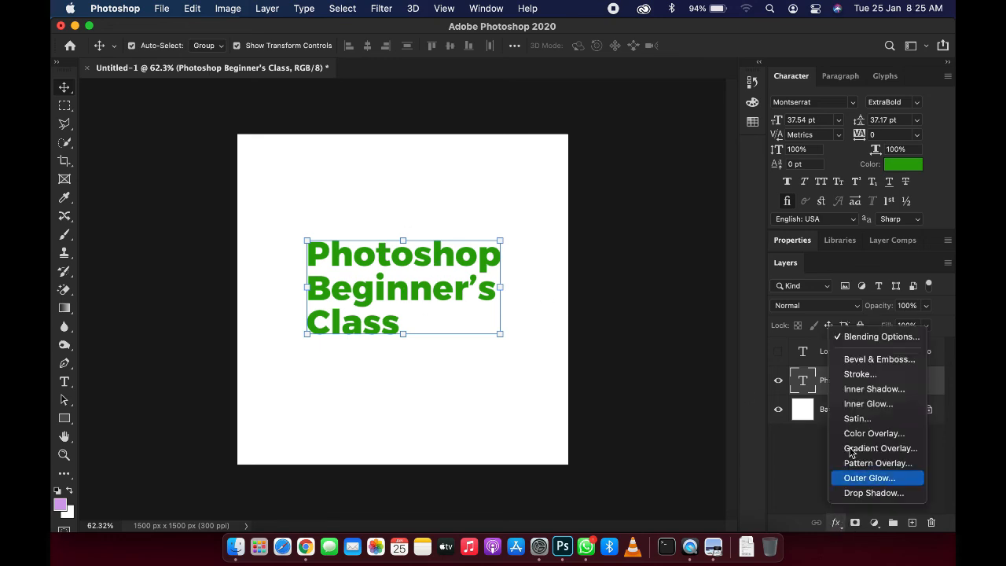
{"action": "left_click", "coordinate": [865, 336]}
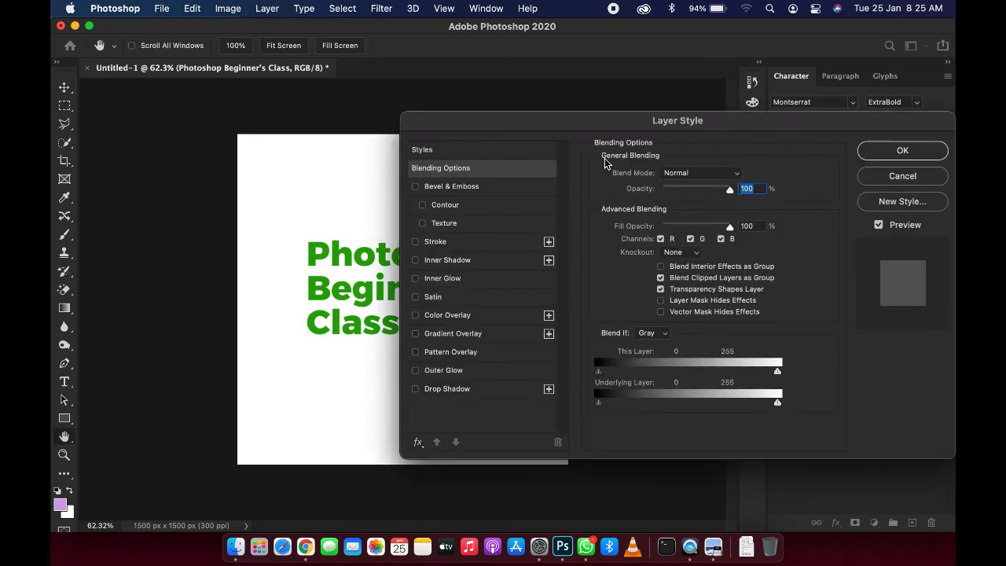
{"action": "left_click_drag", "start_coordinate": [618, 131], "coordinate": [669, 127]}
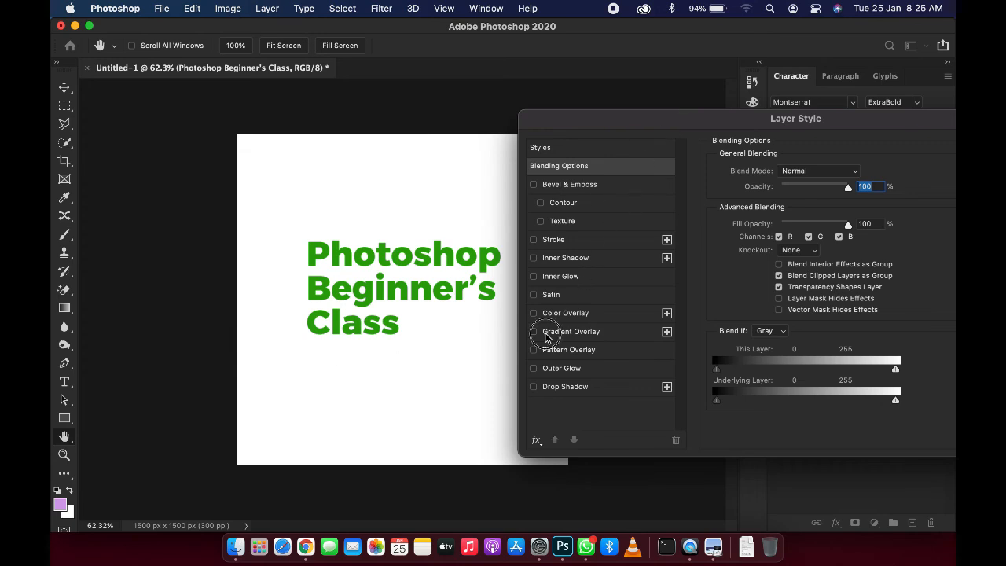
Step: Enable Gradient Overlay and pick the Blue_17 gradient from the Blues presets
{"action": "left_click", "coordinate": [540, 330]}
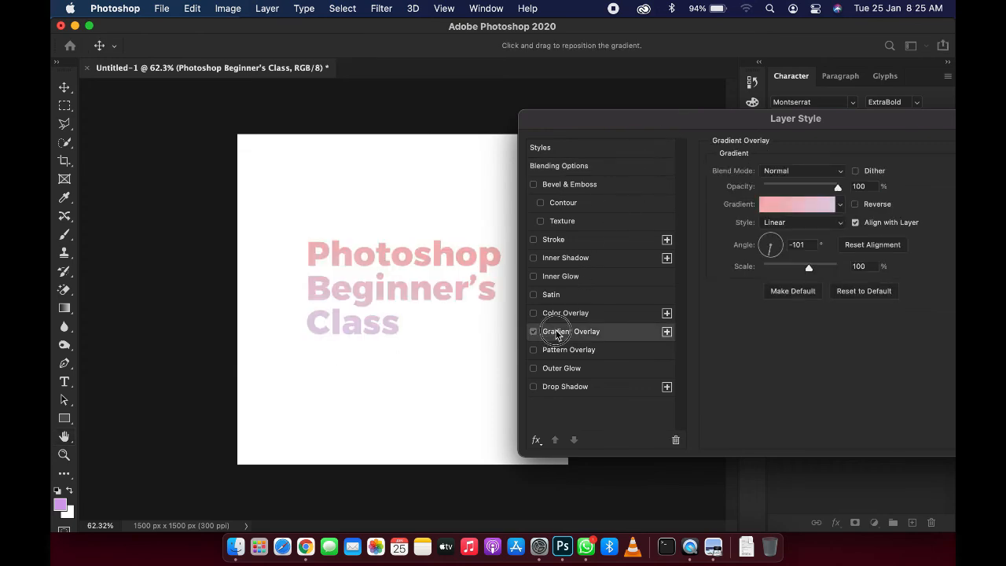
{"action": "left_click", "coordinate": [800, 204]}
{"action": "scroll", "coordinate": [599, 212], "scroll_direction": "down", "scroll_amount": 5}
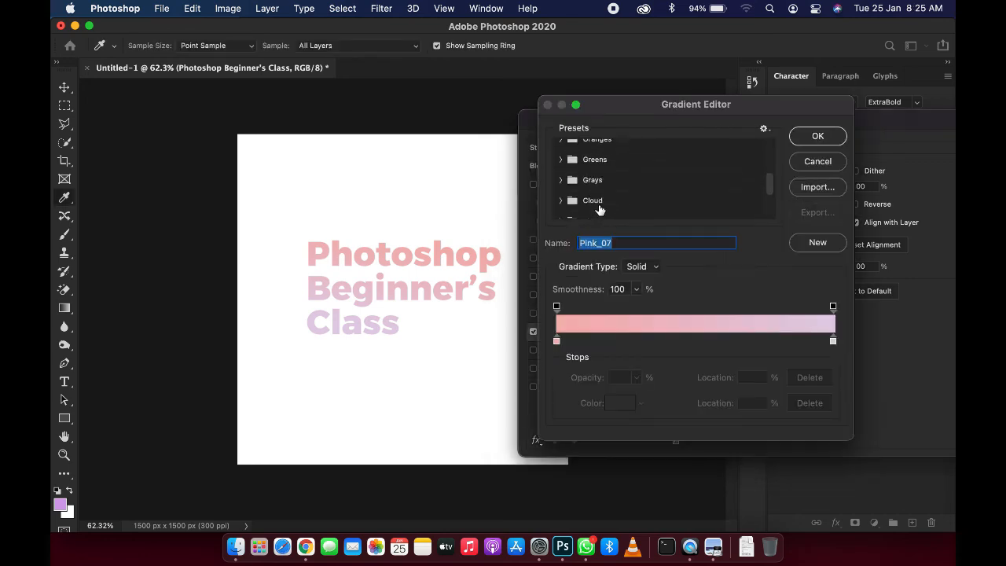
{"action": "left_click", "coordinate": [611, 207]}
{"action": "scroll", "coordinate": [605, 200], "scroll_direction": "up", "scroll_amount": 6}
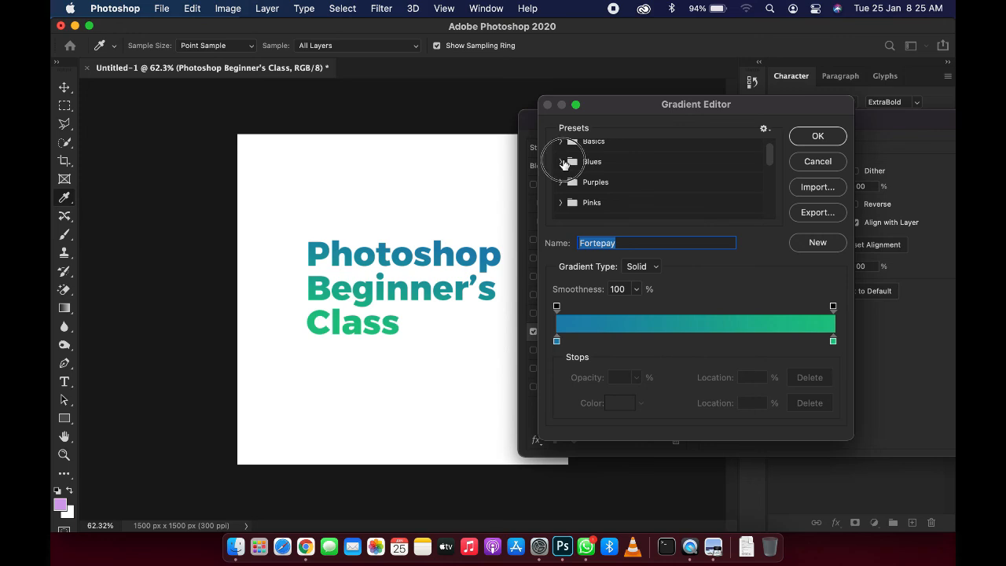
{"action": "left_click", "coordinate": [563, 162]}
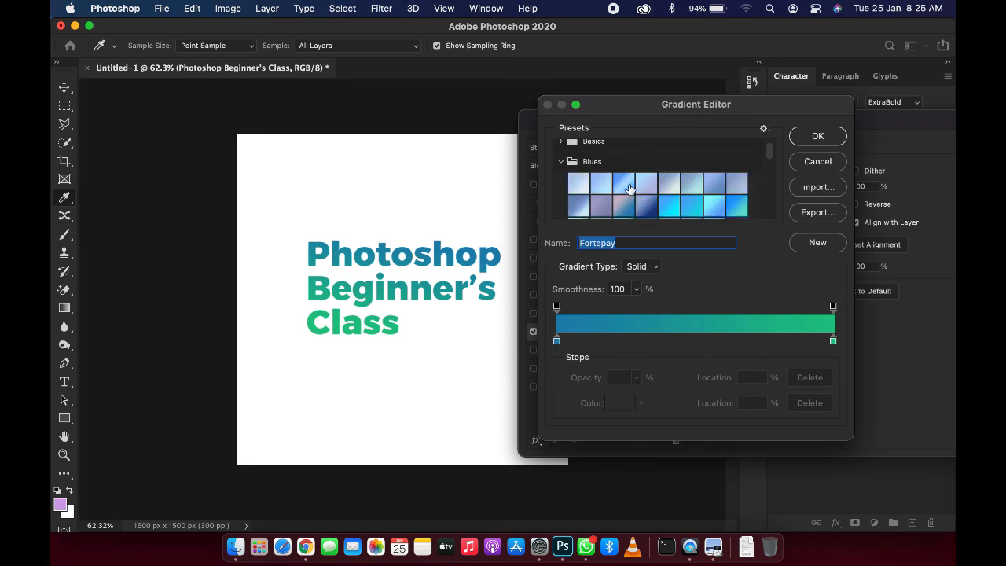
{"action": "scroll", "coordinate": [635, 198], "scroll_direction": "down", "scroll_amount": 1}
{"action": "left_click", "coordinate": [582, 206]}
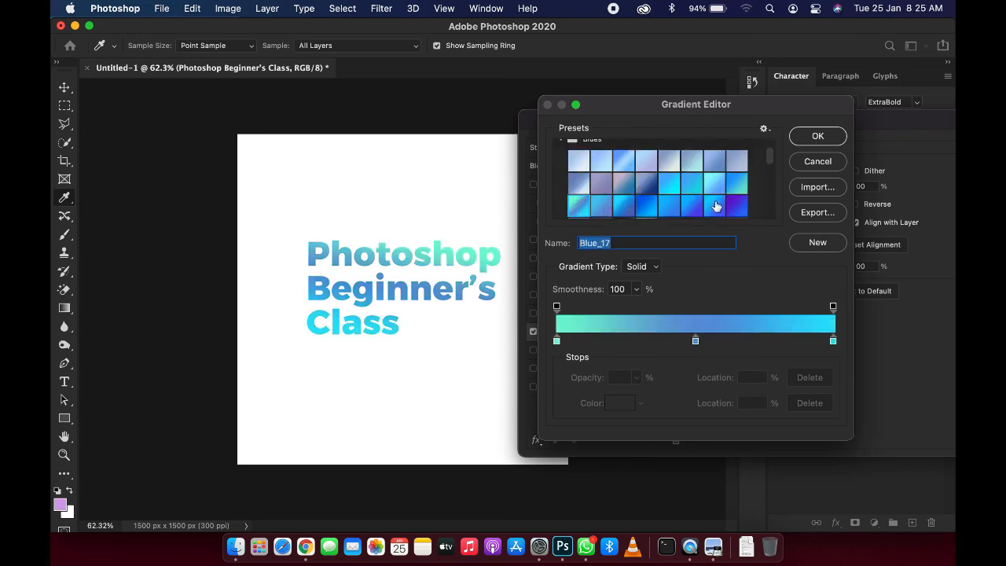
{"action": "left_click", "coordinate": [818, 137]}
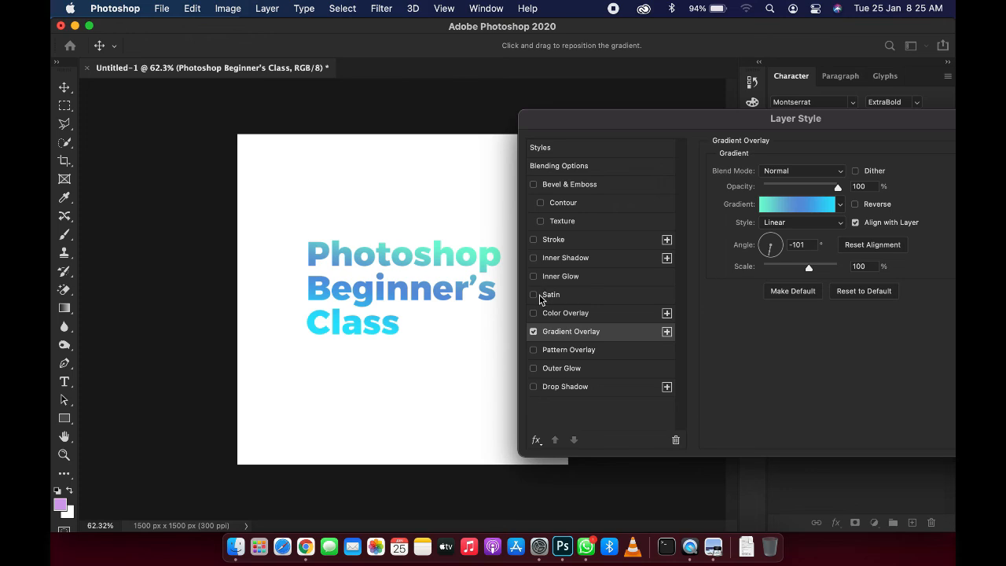
Step: Enable Satin and set its color to blue 0151ab
{"action": "left_click", "coordinate": [563, 297]}
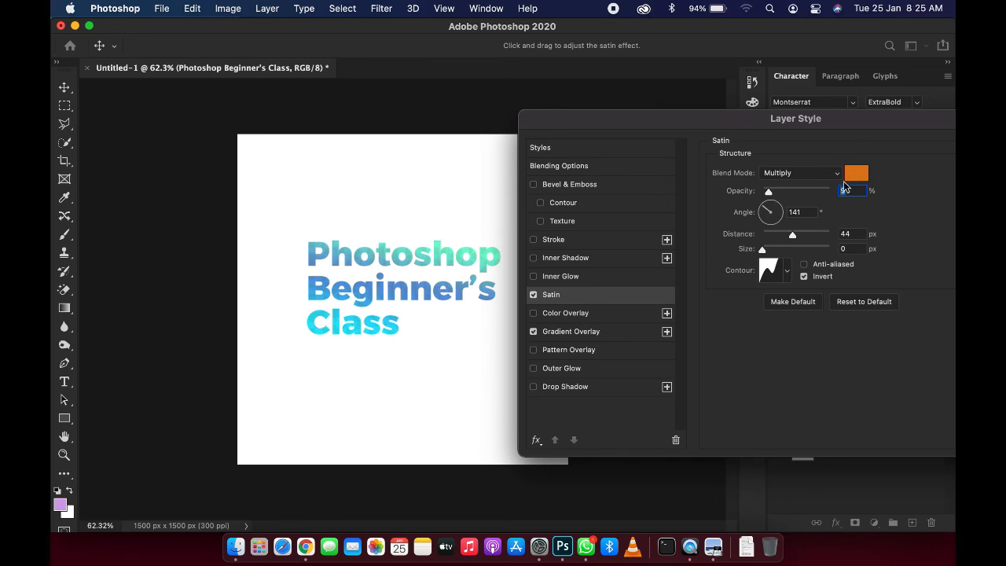
{"action": "left_click", "coordinate": [847, 178]}
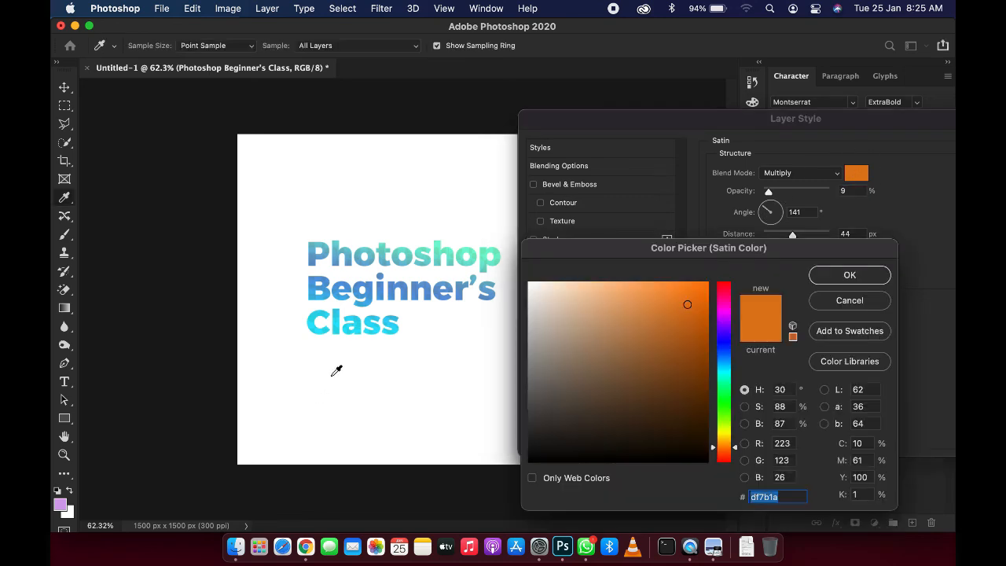
{"action": "left_click", "coordinate": [345, 318]}
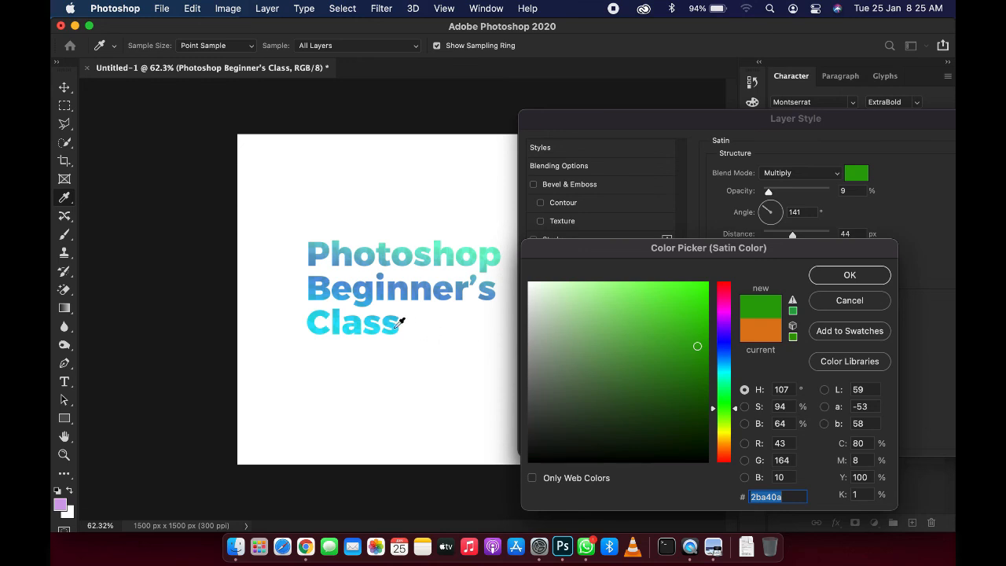
{"action": "left_click", "coordinate": [720, 353]}
{"action": "left_click", "coordinate": [707, 342]}
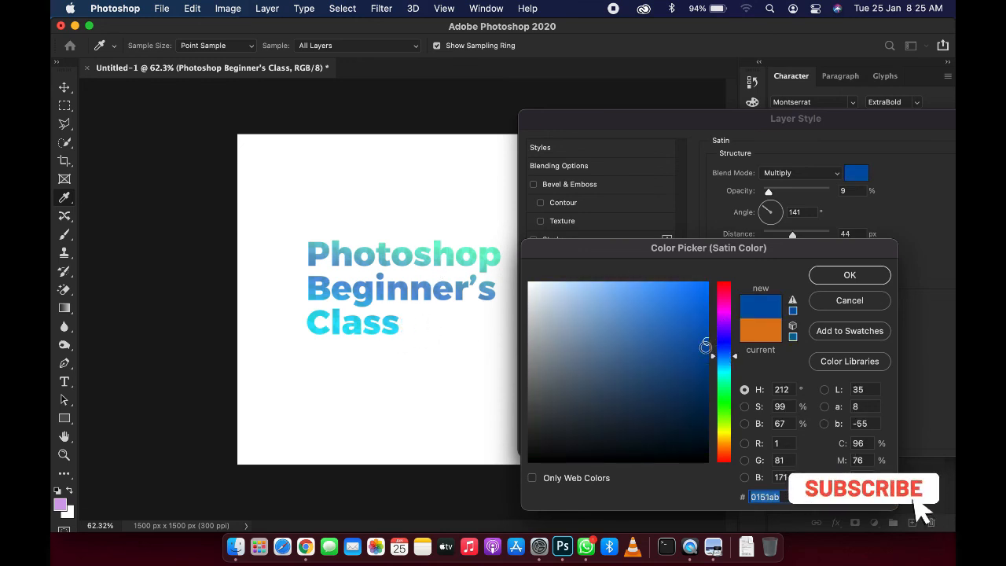
{"action": "left_click", "coordinate": [872, 276]}
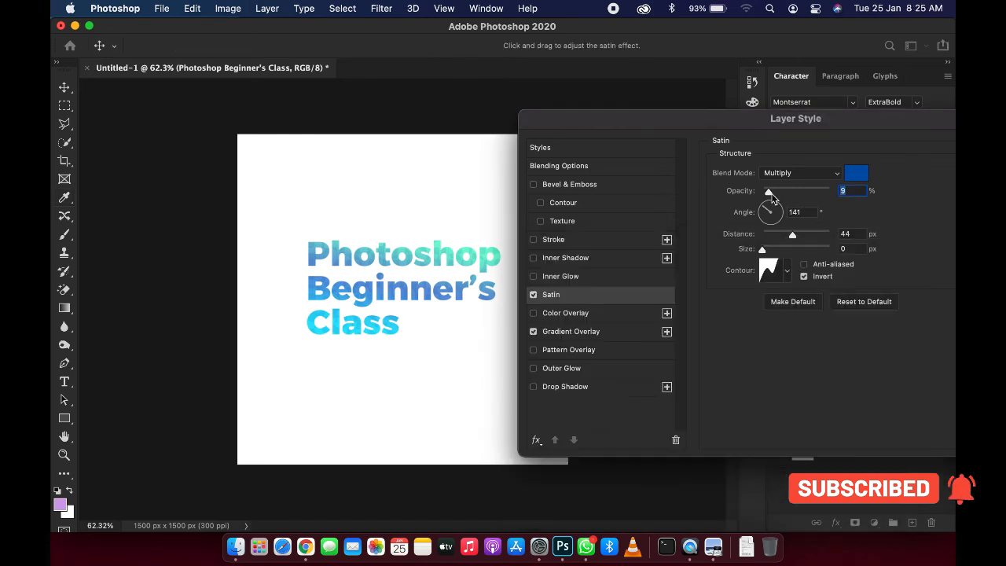
Step: Set the satin opacity to 10%, distance to 24 px and size to 7 px
{"action": "mouse_move", "coordinate": [770, 193]}
{"action": "left_mouse_down"}
{"action": "mouse_move", "coordinate": [809, 200]}
{"action": "mouse_move", "coordinate": [767, 193]}
{"action": "left_mouse_up"}
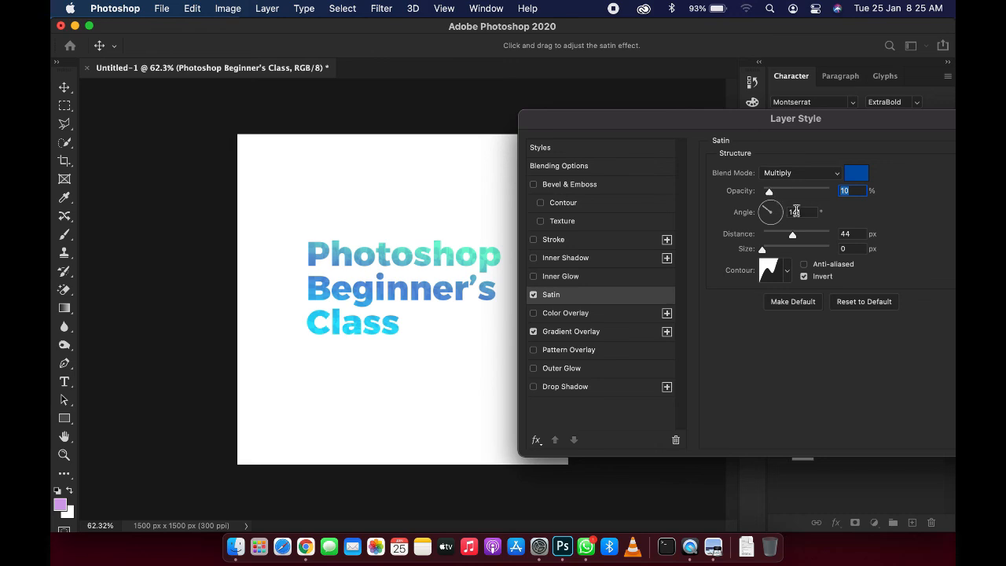
{"action": "left_click_drag", "start_coordinate": [792, 234], "coordinate": [785, 238]}
{"action": "left_click_drag", "start_coordinate": [763, 252], "coordinate": [768, 254]}
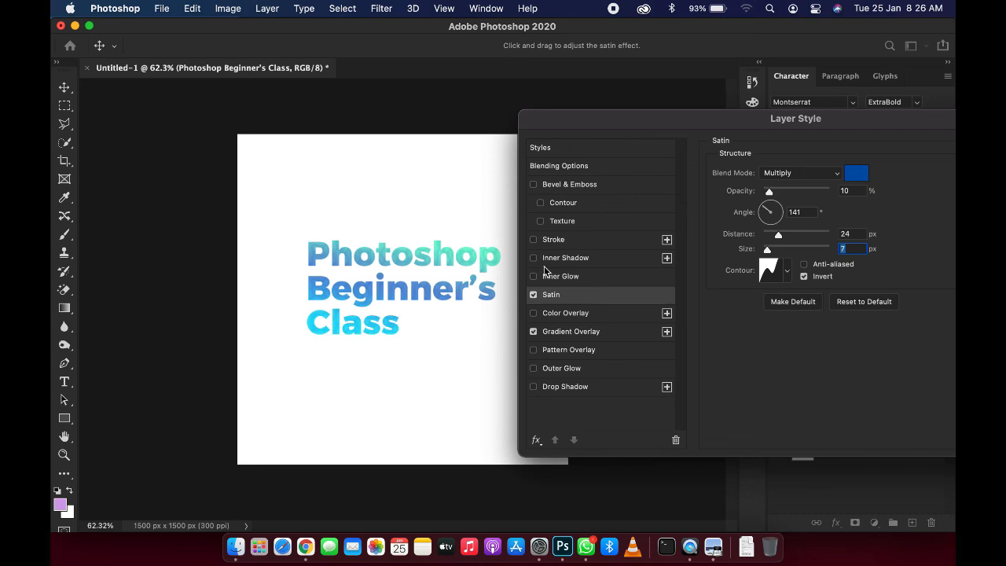
Step: Briefly try Inner Shadow and Bevel & Emboss, switching them off, and enable Inner Glow
{"action": "left_click", "coordinate": [533, 259]}
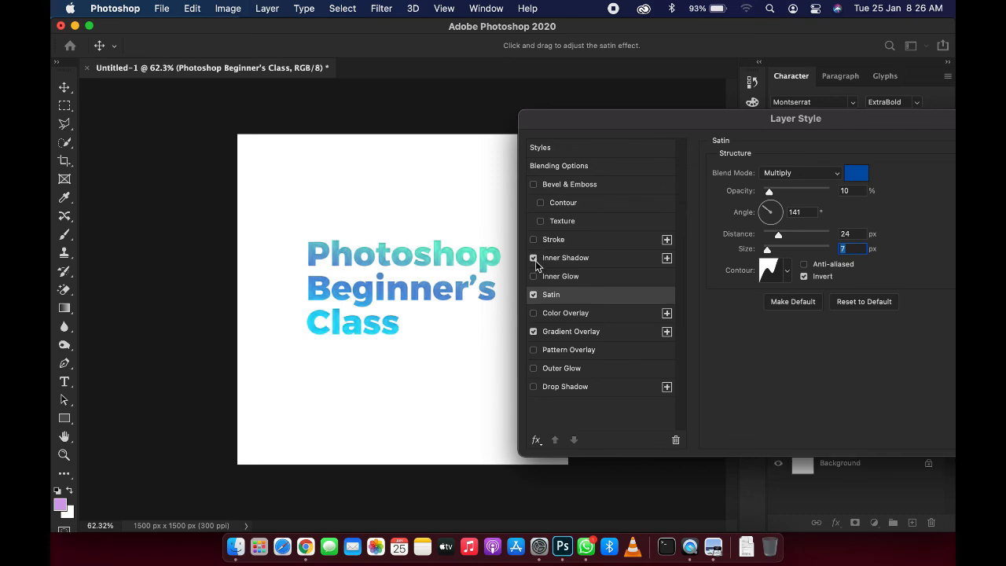
{"action": "left_click", "coordinate": [535, 260]}
{"action": "left_click", "coordinate": [534, 184]}
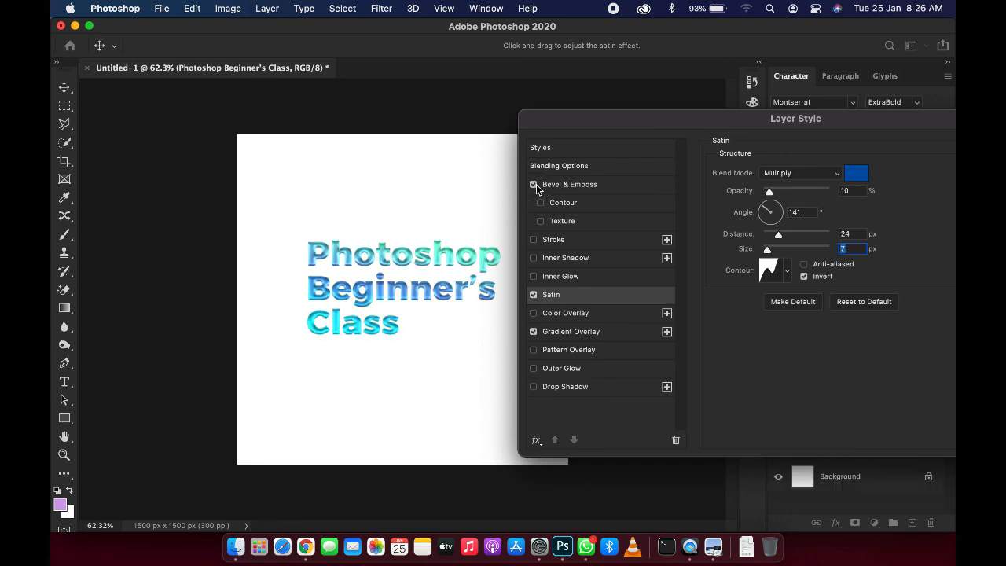
{"action": "left_click", "coordinate": [534, 184]}
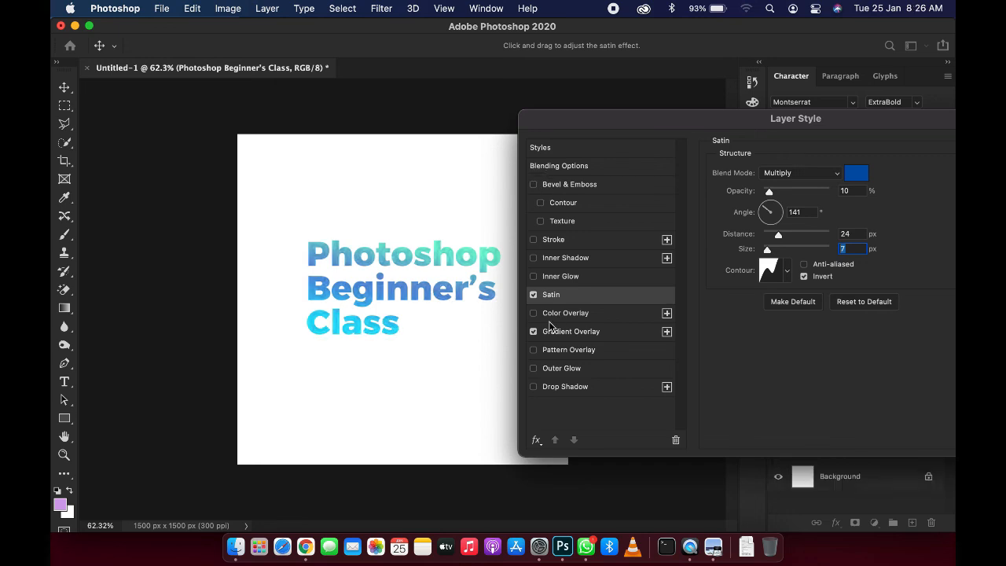
{"action": "left_click", "coordinate": [573, 277]}
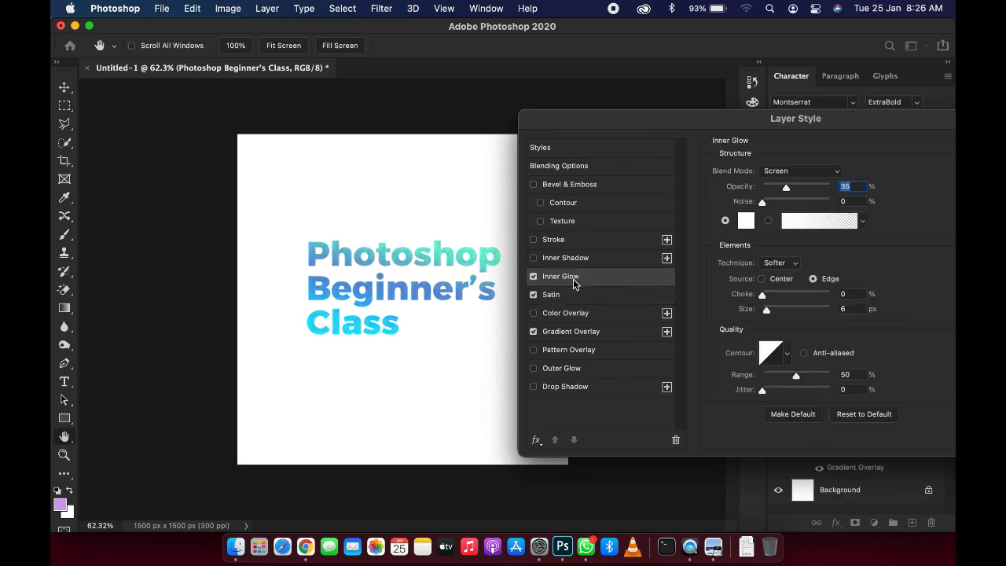
Step: Set the Inner Glow color to cyan 16f1ff
{"action": "left_click", "coordinate": [746, 220]}
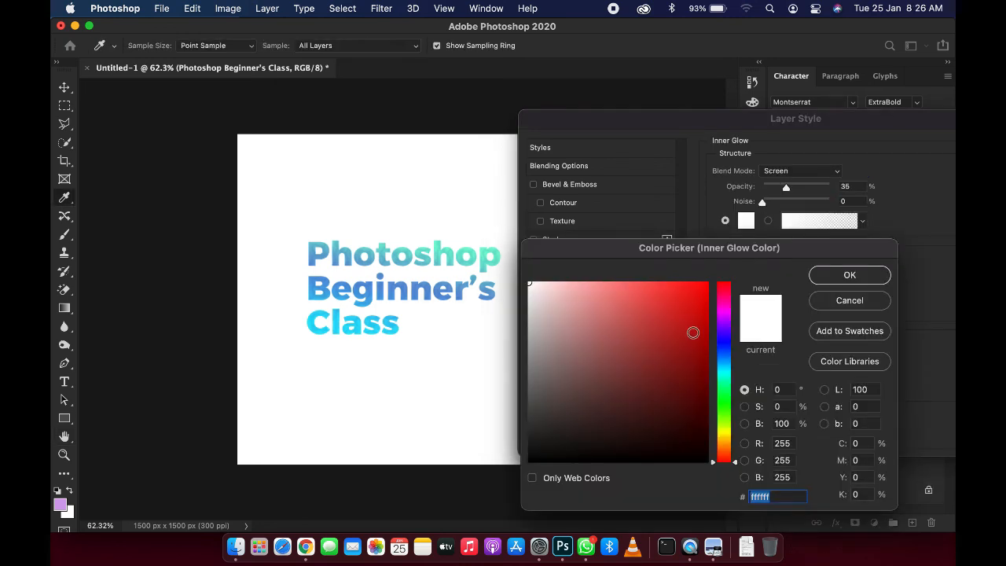
{"action": "left_click", "coordinate": [723, 370]}
{"action": "left_click", "coordinate": [693, 282]}
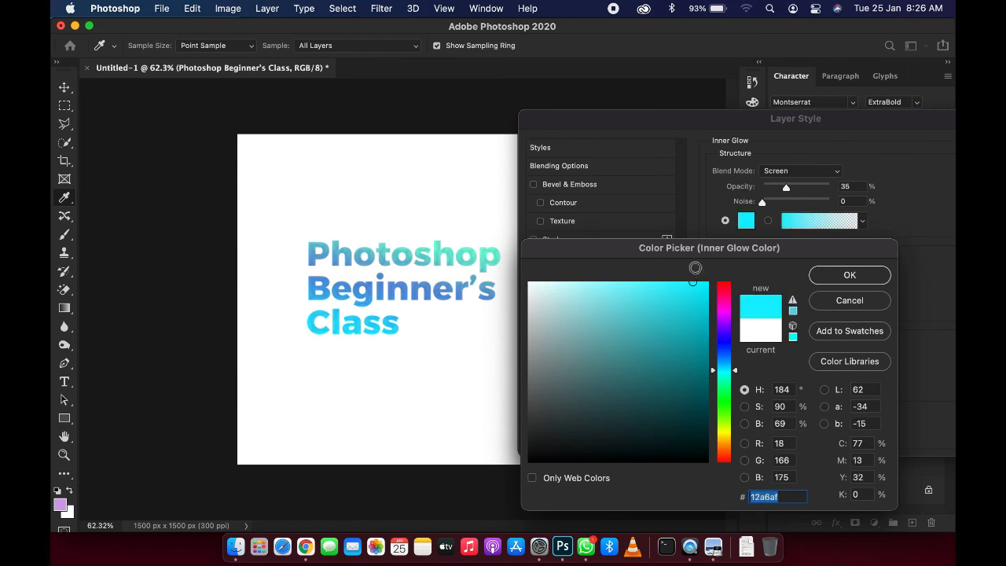
{"action": "left_click", "coordinate": [860, 285]}
Step: Set the Inner Glow opacity to about 76% and its size to 2 px
{"action": "left_click_drag", "start_coordinate": [786, 187], "coordinate": [806, 188]}
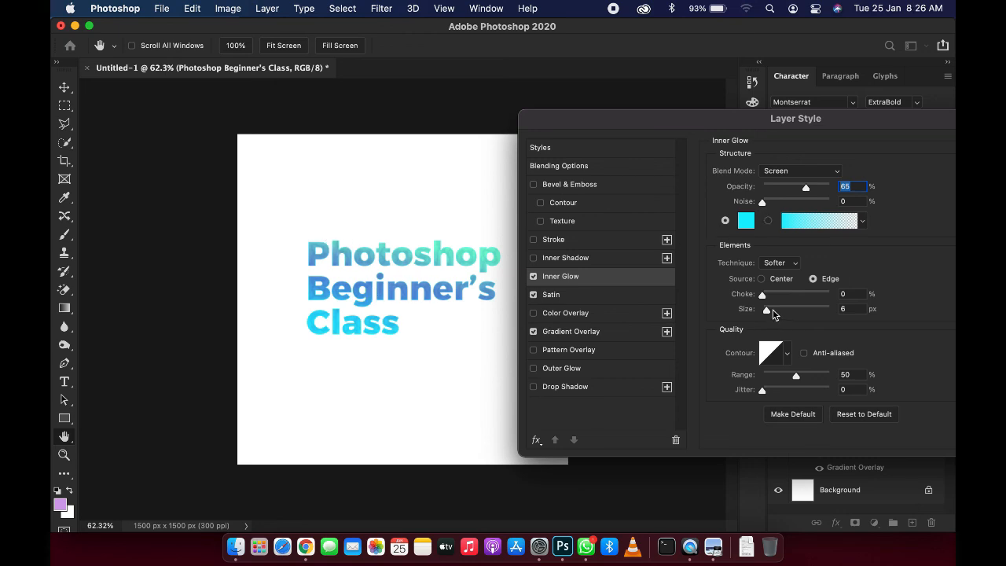
{"action": "left_click_drag", "start_coordinate": [767, 311], "coordinate": [769, 313]}
{"action": "type", "text": "2"}
{"action": "left_click_drag", "start_coordinate": [806, 193], "coordinate": [814, 195]}
Step: Enable Drop Shadow and set its color to blue 0d72bf
{"action": "left_click", "coordinate": [533, 387]}
{"action": "left_click", "coordinate": [554, 387]}
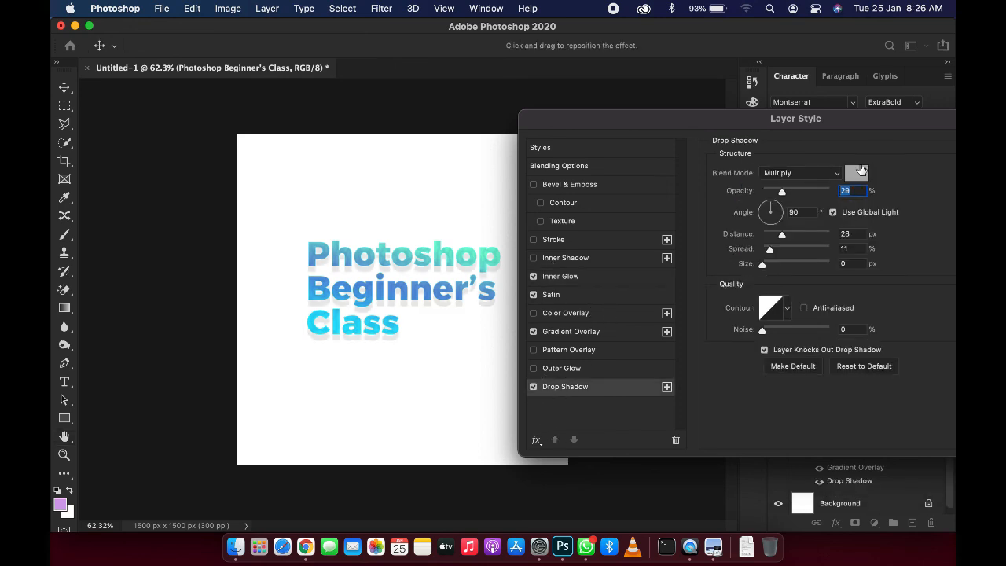
{"action": "left_click", "coordinate": [857, 173]}
{"action": "left_click_drag", "start_coordinate": [671, 377], "coordinate": [670, 429]}
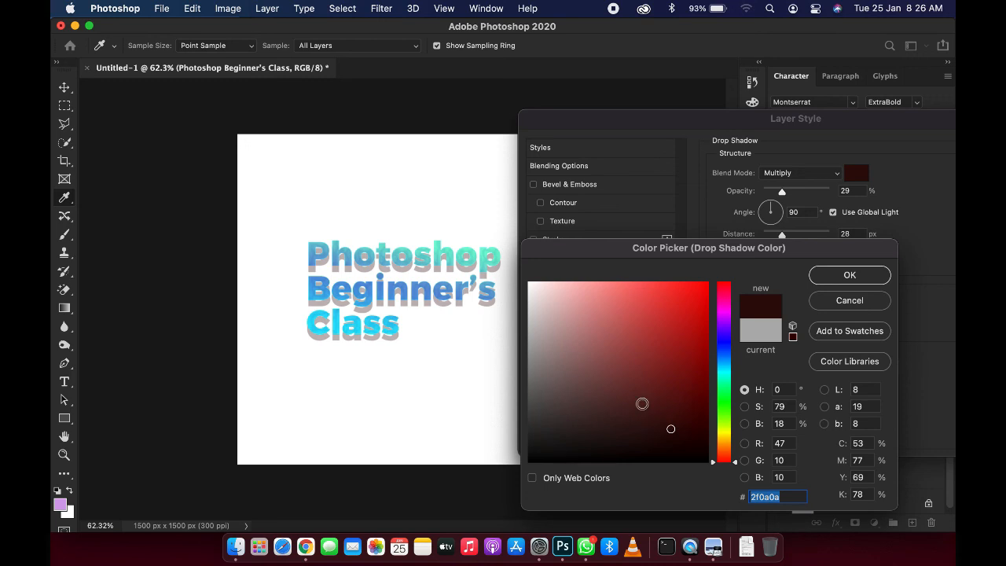
{"action": "left_click", "coordinate": [722, 359]}
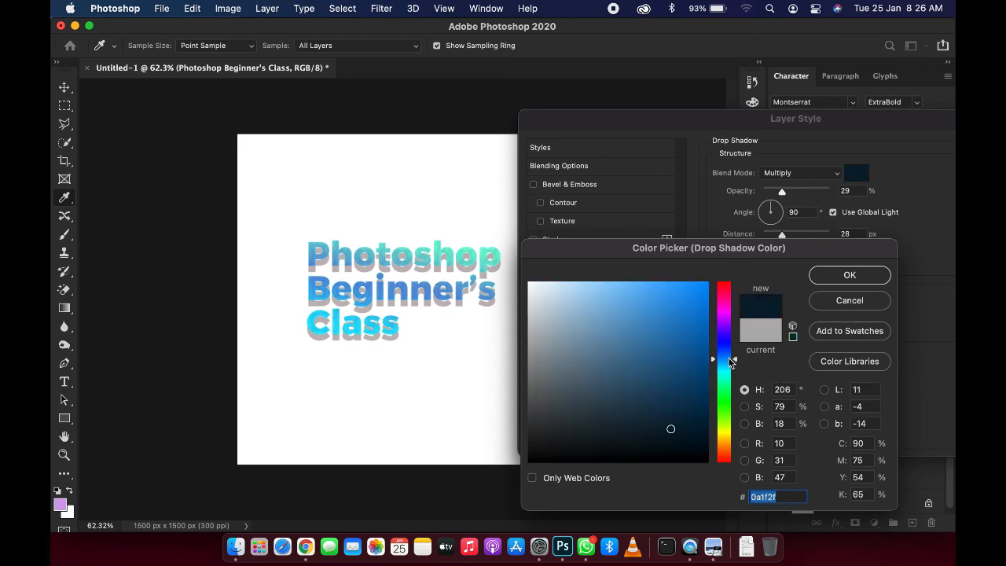
{"action": "left_click", "coordinate": [696, 362]}
{"action": "left_click", "coordinate": [695, 327]}
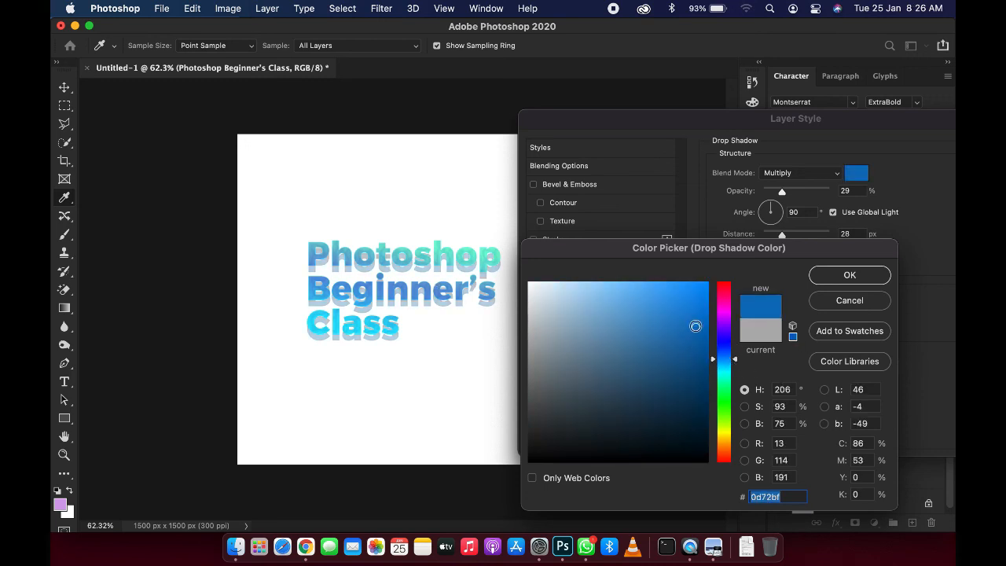
{"action": "left_click", "coordinate": [849, 276]}
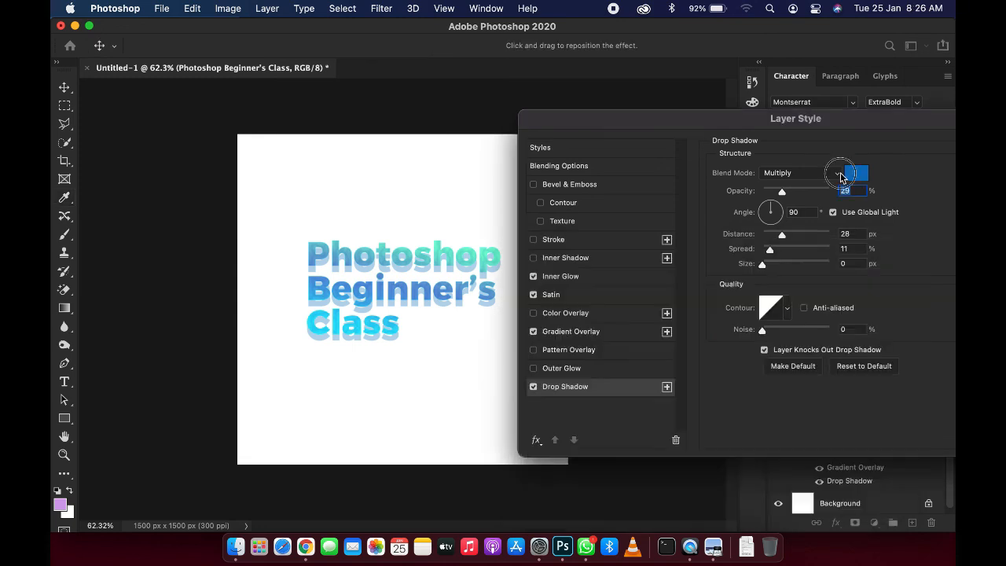
Step: Set the drop shadow blend mode to Normal, opacity 49%, distance 17 px and size 9 px
{"action": "left_click", "coordinate": [838, 171]}
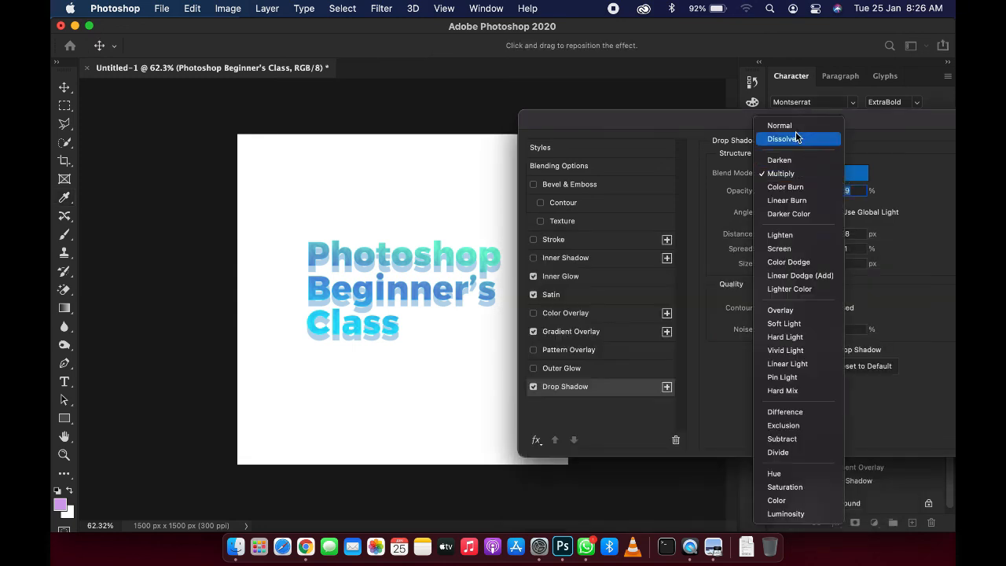
{"action": "left_click", "coordinate": [795, 125]}
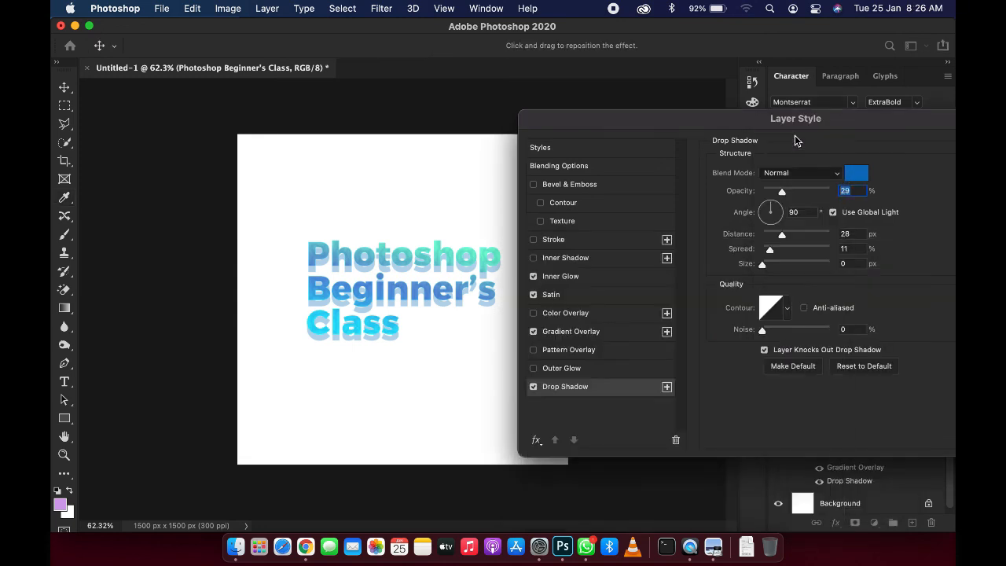
{"action": "left_click_drag", "start_coordinate": [788, 195], "coordinate": [769, 272]}
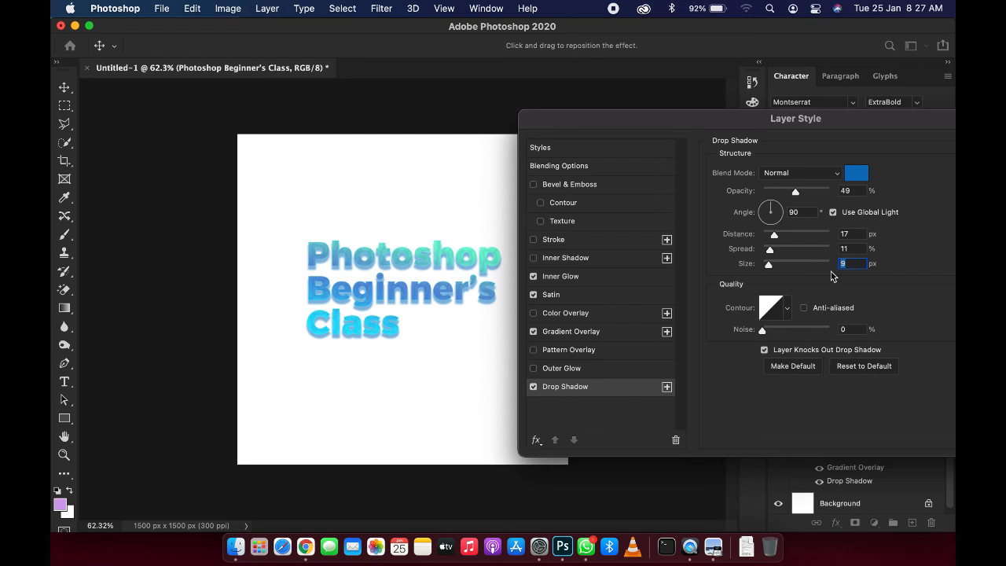
Step: Set the drop shadow size to 6 px and distance to 10 px
{"action": "left_click", "coordinate": [853, 263]}
{"action": "key", "text": "Down"}
{"action": "key", "text": "Down"}
{"action": "key", "text": "Down"}
{"action": "left_click", "coordinate": [853, 234]}
{"action": "key", "text": "Down"}
{"action": "key", "text": "Down"}
{"action": "key", "text": "Down"}
{"action": "key", "text": "Down"}
{"action": "key", "text": "Down"}
{"action": "key", "text": "Down"}
{"action": "key", "text": "Down"}
{"action": "key", "text": "Down"}
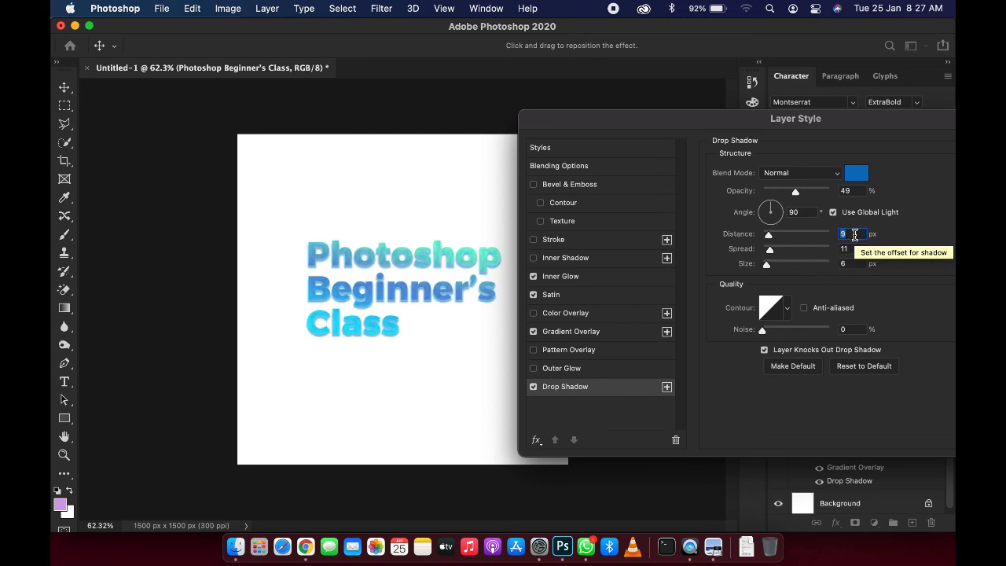
{"action": "key", "text": "Up"}
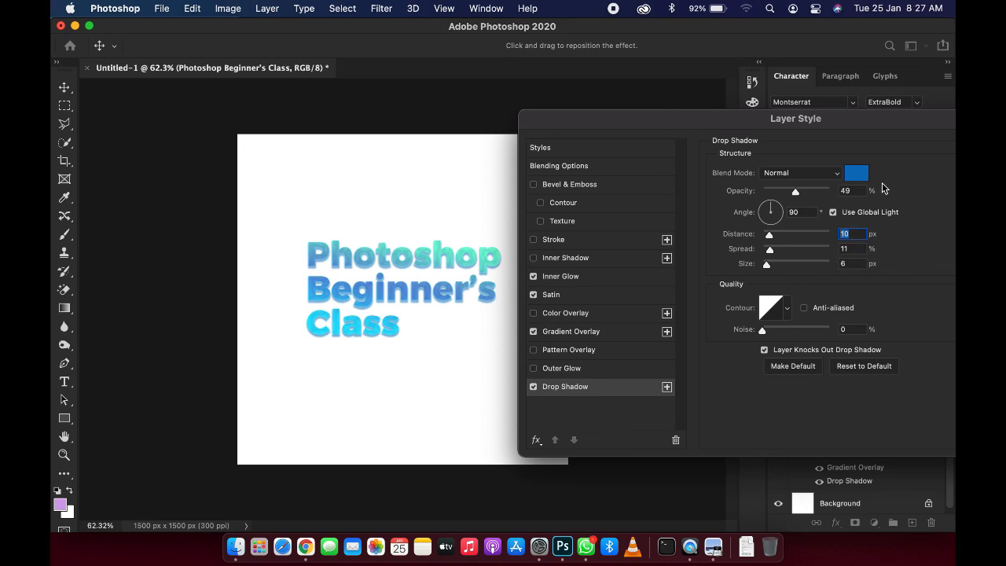
Step: Change the drop shadow color to blue 0b79cd
{"action": "left_click", "coordinate": [860, 177]}
{"action": "left_click", "coordinate": [704, 379]}
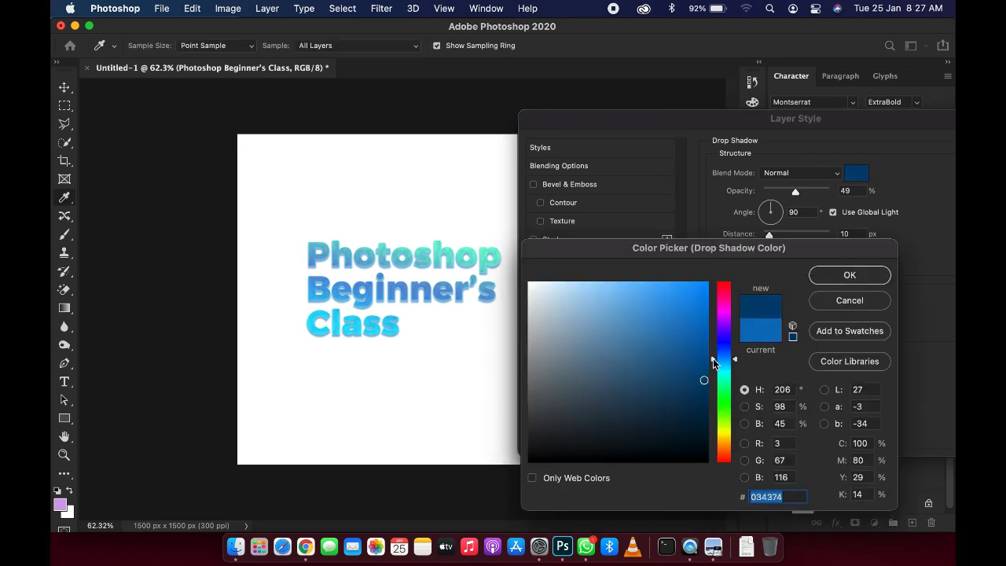
{"action": "left_click", "coordinate": [701, 354]}
{"action": "mouse_move", "coordinate": [705, 346]}
{"action": "left_mouse_down"}
{"action": "mouse_move", "coordinate": [706, 291]}
{"action": "mouse_move", "coordinate": [697, 327]}
{"action": "mouse_move", "coordinate": [699, 312]}
{"action": "left_mouse_up"}
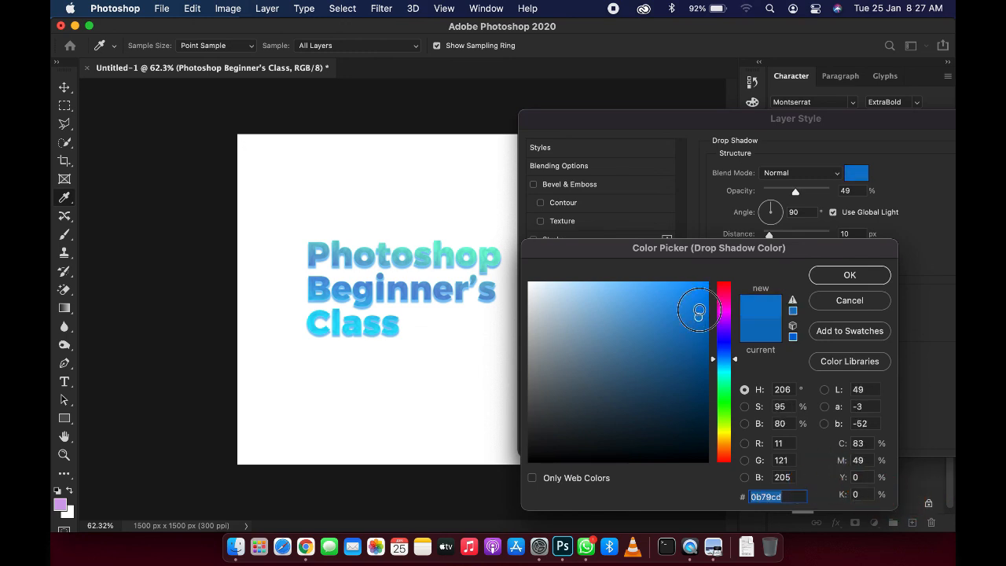
{"action": "left_click", "coordinate": [842, 275]}
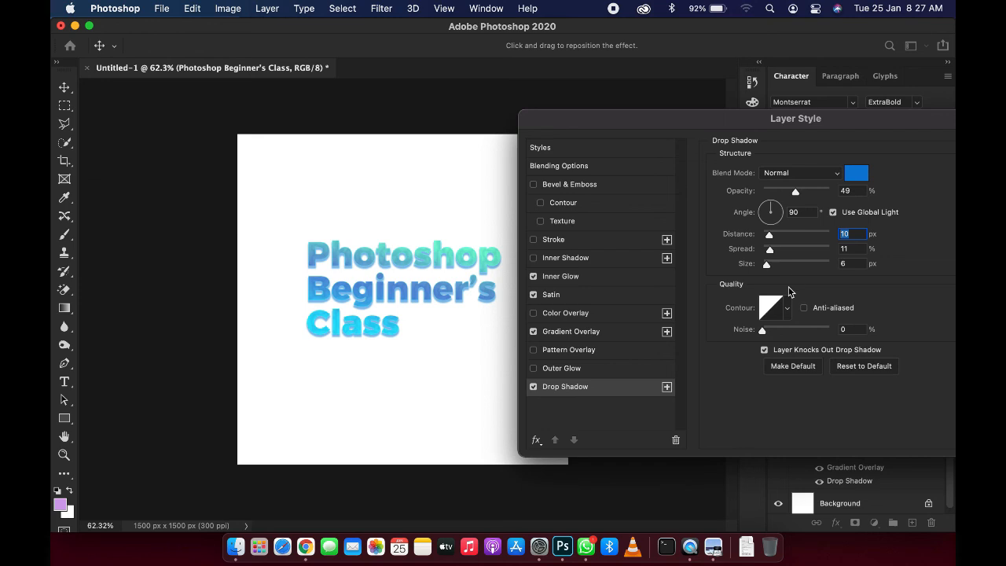
Step: Set the drop shadow spread to 18%
{"action": "left_click", "coordinate": [855, 249]}
{"action": "key", "text": "Up"}
{"action": "key", "text": "Up"}
{"action": "key", "text": "Up"}
{"action": "key", "text": "Up"}
{"action": "key", "text": "Up"}
{"action": "key", "text": "Up"}
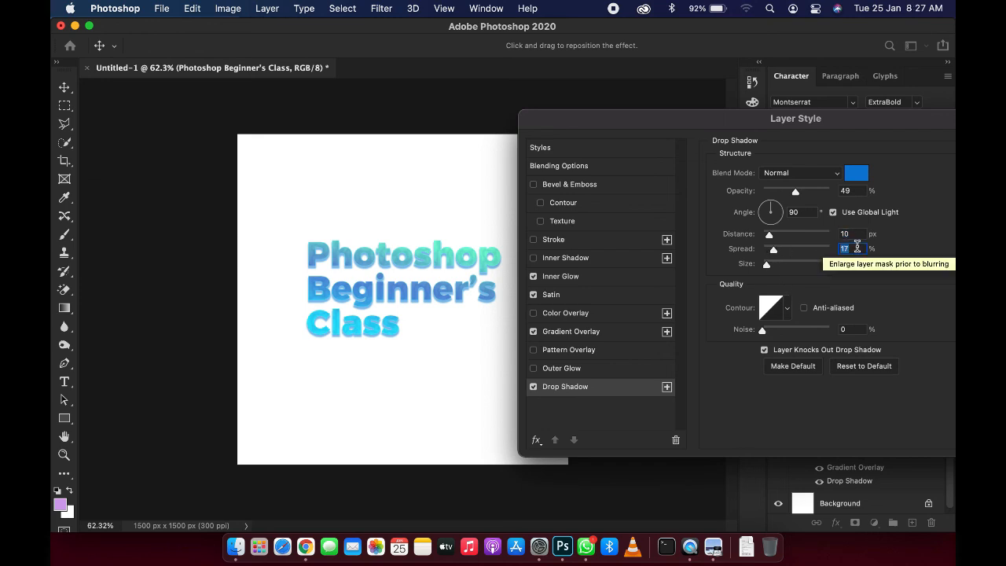
{"action": "key", "text": "Up"}
{"action": "key", "text": "Up"}
{"action": "key", "text": "Down"}
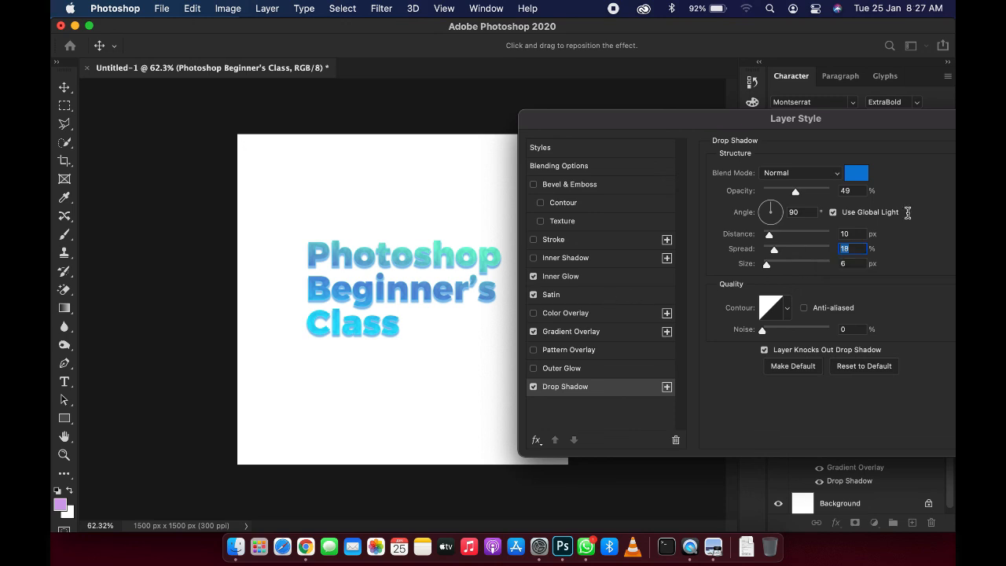
Step: Lower the drop shadow opacity to about 23%
{"action": "left_click_drag", "start_coordinate": [796, 192], "coordinate": [788, 198]}
{"action": "left_click_drag", "start_coordinate": [786, 198], "coordinate": [771, 193]}
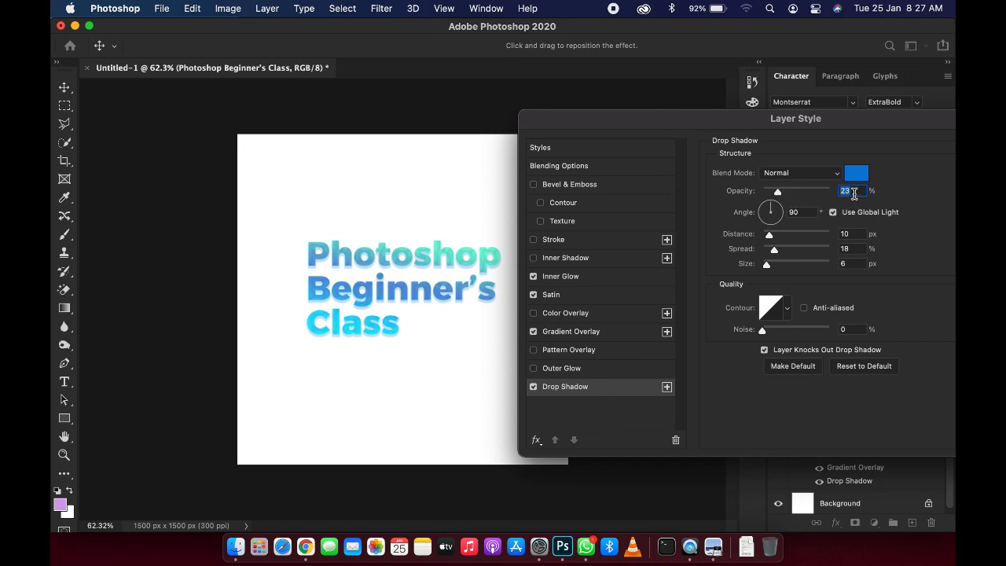
{"action": "key", "text": "Up"}
Step: Reopen Inner Glow and lower its opacity to 52%
{"action": "left_click", "coordinate": [561, 279]}
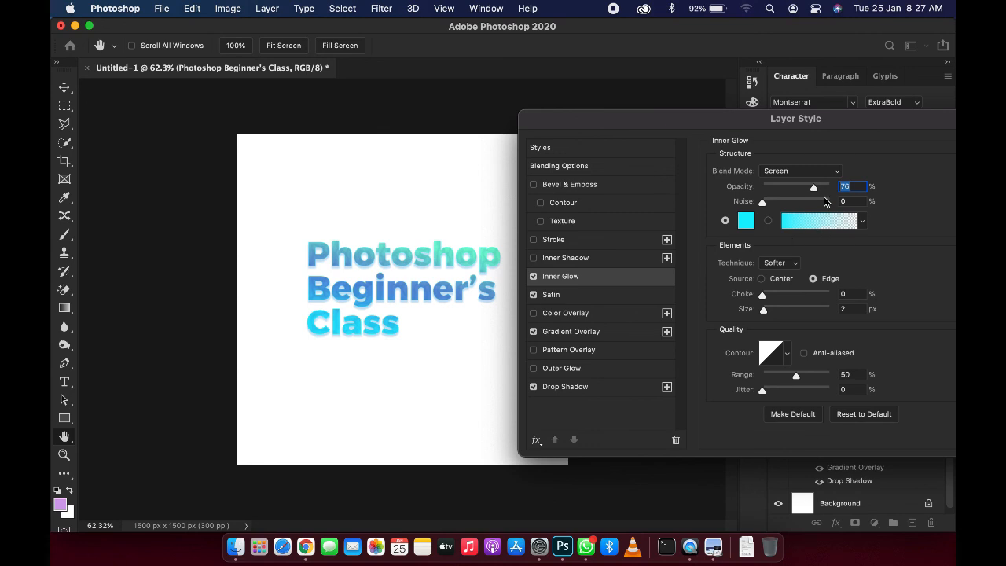
{"action": "left_click_drag", "start_coordinate": [814, 190], "coordinate": [799, 199]}
{"action": "left_click", "coordinate": [541, 203]}
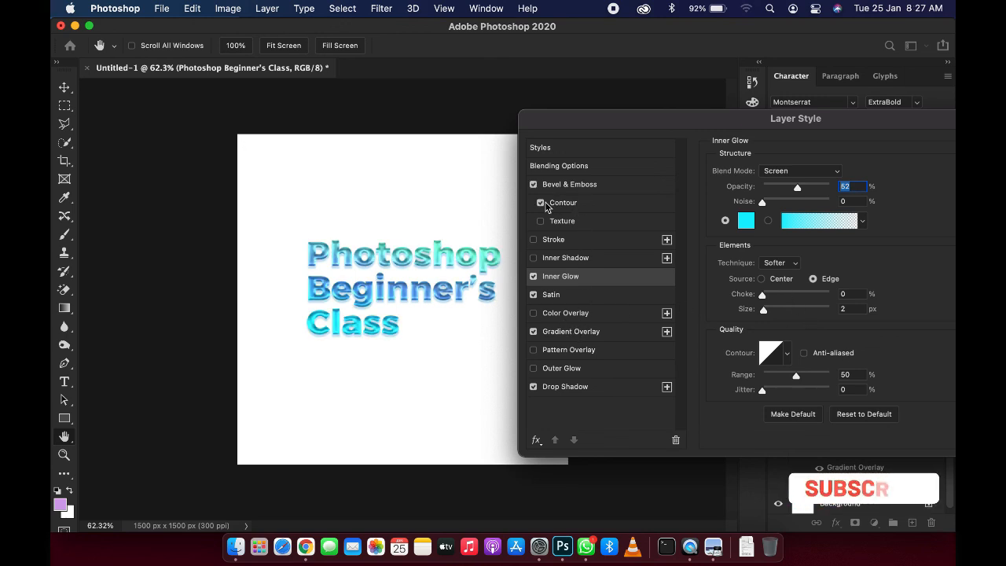
{"action": "left_click", "coordinate": [541, 203]}
{"action": "left_click", "coordinate": [533, 184]}
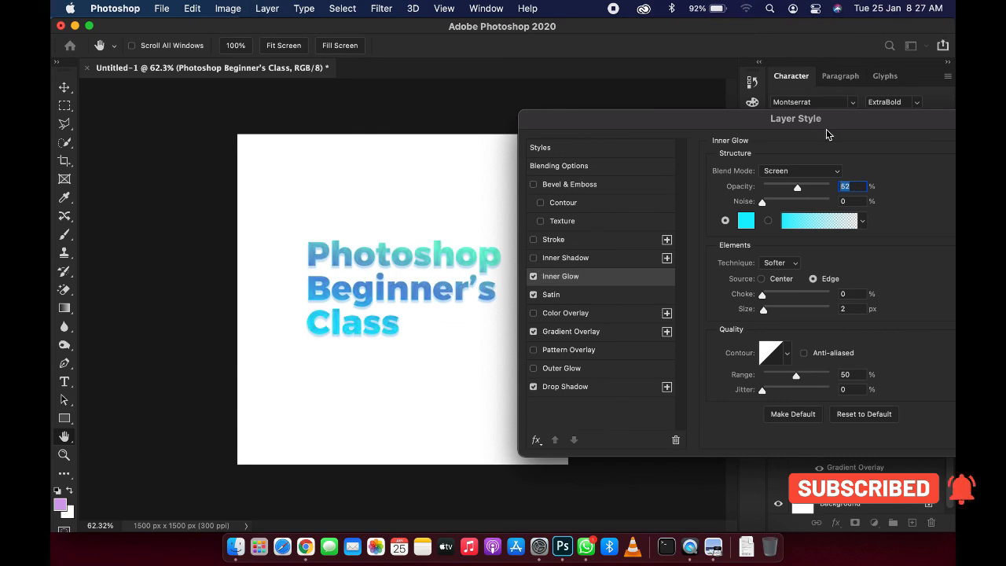
Step: Apply the layer style to the title text
{"action": "left_click_drag", "start_coordinate": [826, 125], "coordinate": [783, 129]}
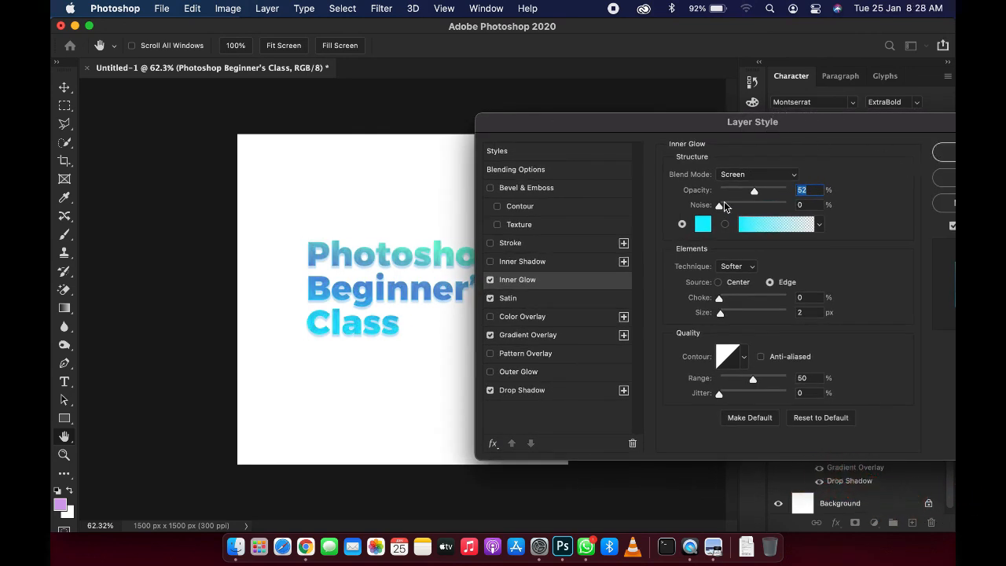
{"action": "key", "text": "Return"}
Step: Select the Background layer and add a Gradient fill layer above it
{"action": "left_click", "coordinate": [856, 476]}
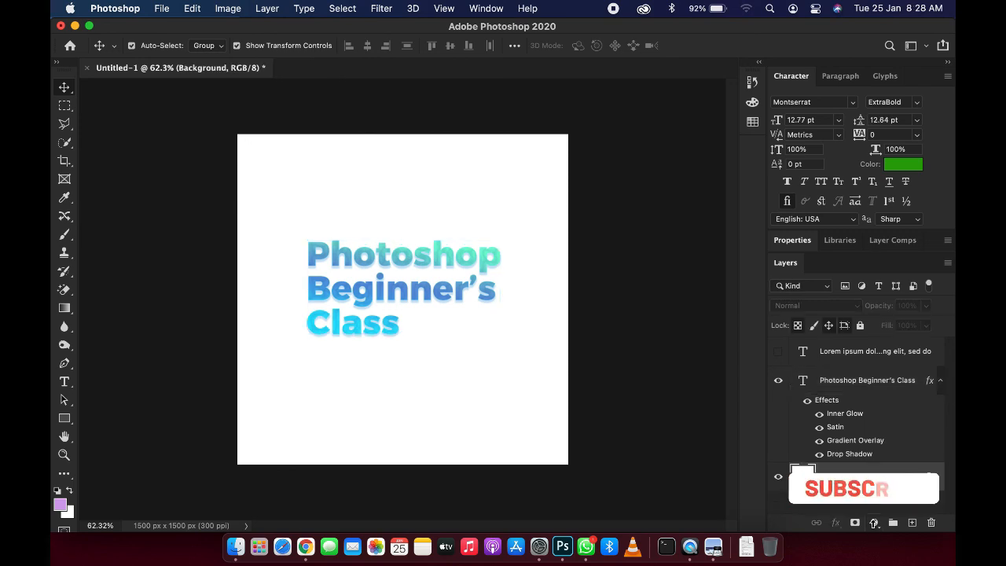
{"action": "left_click", "coordinate": [875, 523]}
{"action": "left_click", "coordinate": [878, 217]}
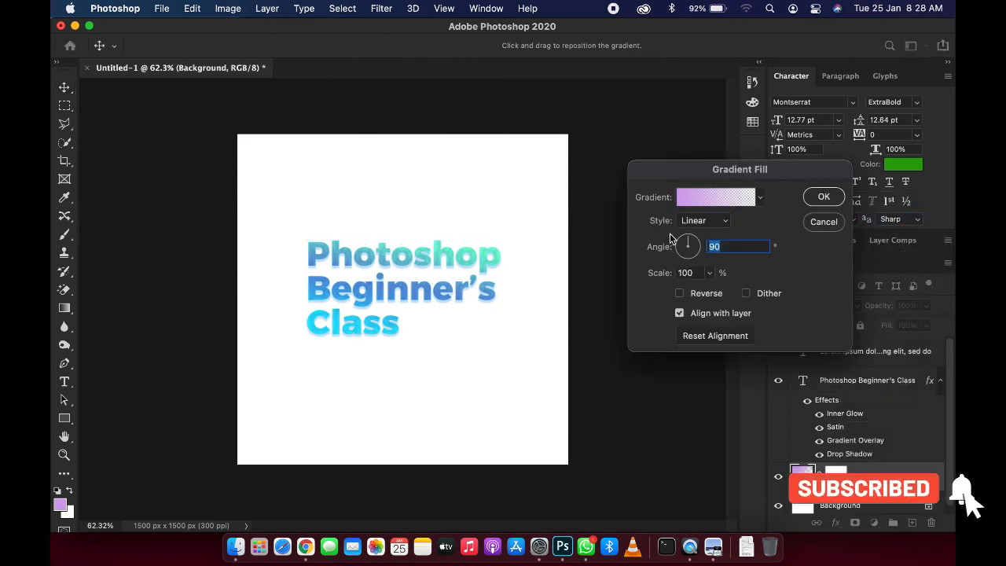
Step: Choose the Blue_28 preset from the Blues gradients for the fill and confirm it
{"action": "left_click", "coordinate": [702, 206]}
{"action": "scroll", "coordinate": [635, 197], "scroll_direction": "down", "scroll_amount": 6}
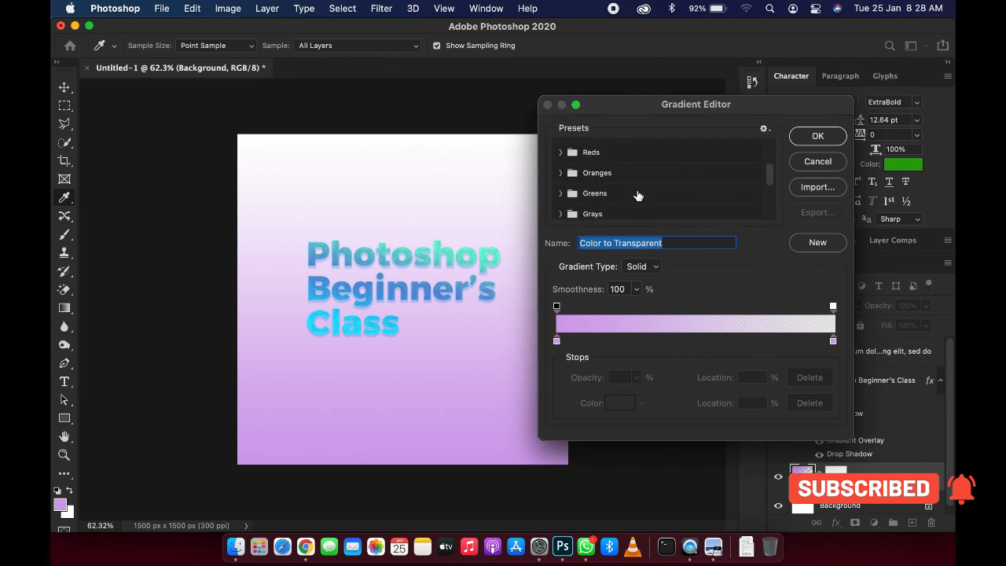
{"action": "left_click", "coordinate": [618, 205]}
{"action": "scroll", "coordinate": [621, 206], "scroll_direction": "up", "scroll_amount": 10}
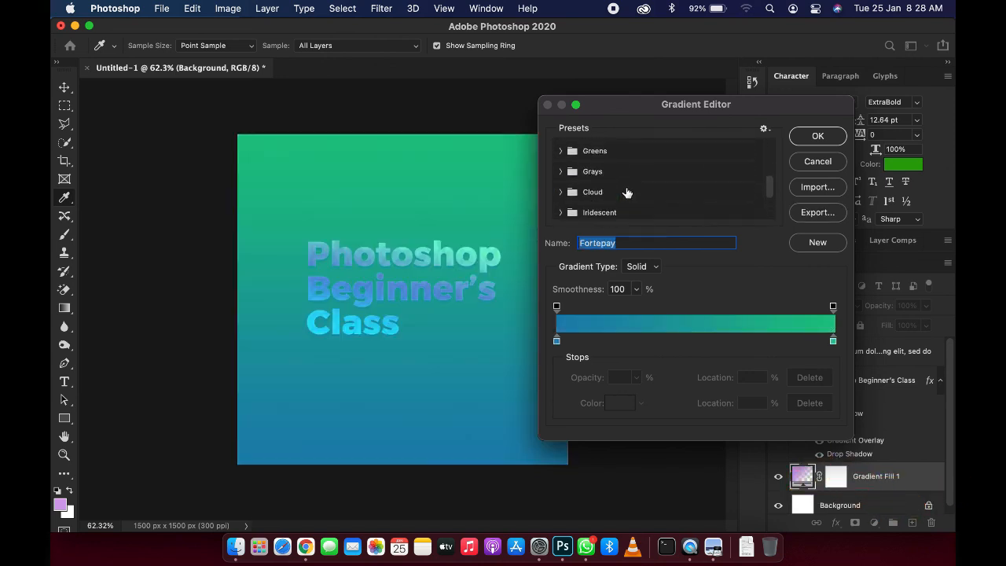
{"action": "left_click", "coordinate": [562, 170]}
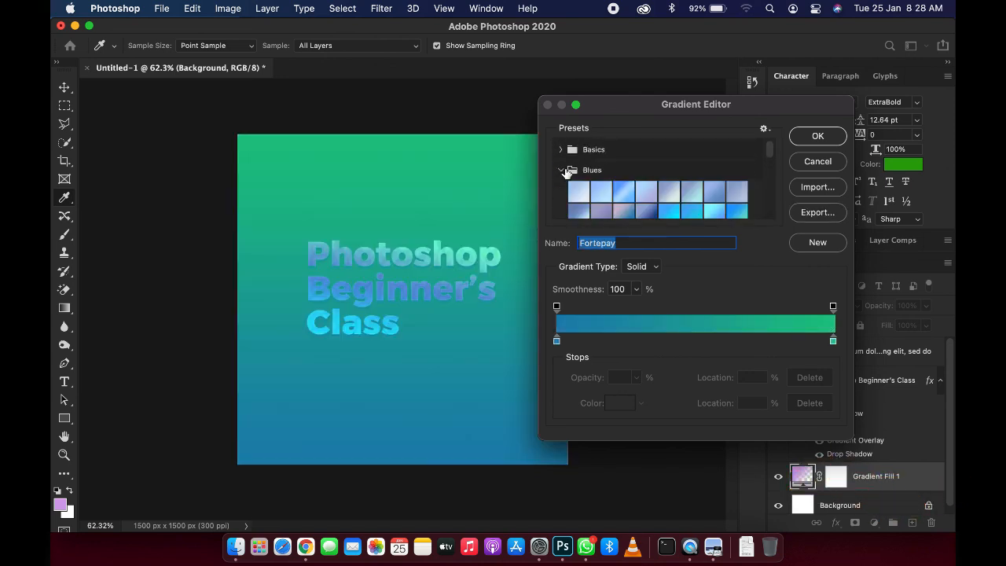
{"action": "left_click", "coordinate": [601, 190]}
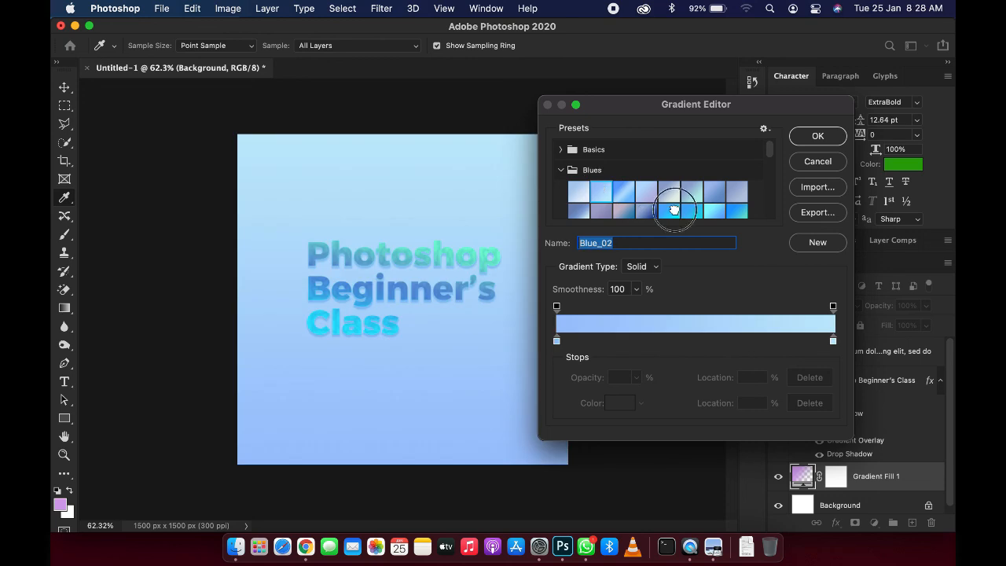
{"action": "left_click", "coordinate": [672, 209]}
{"action": "scroll", "coordinate": [695, 210], "scroll_direction": "down", "scroll_amount": 1}
{"action": "left_click", "coordinate": [714, 197]}
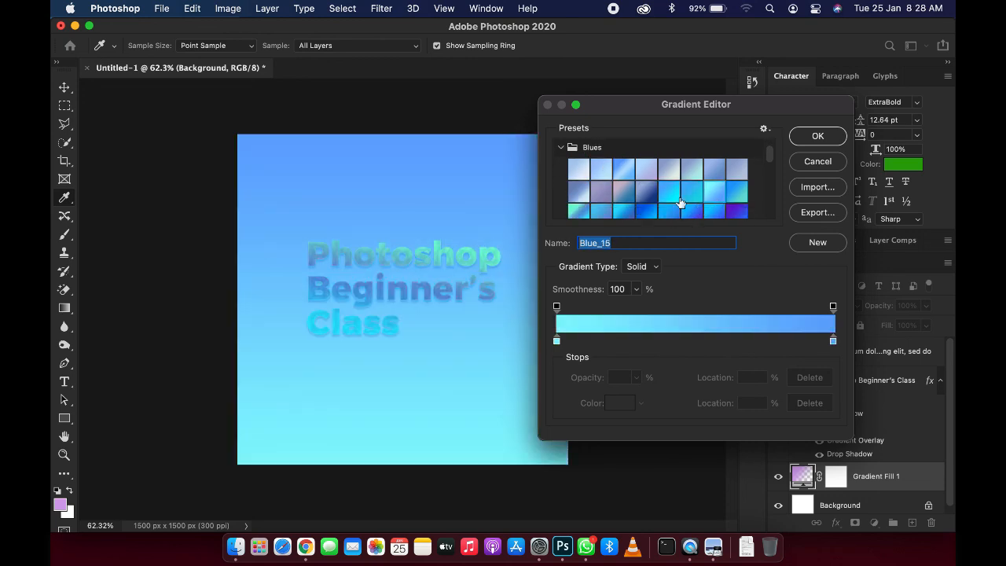
{"action": "scroll", "coordinate": [598, 181], "scroll_direction": "down", "scroll_amount": 1}
{"action": "left_click", "coordinate": [582, 191]}
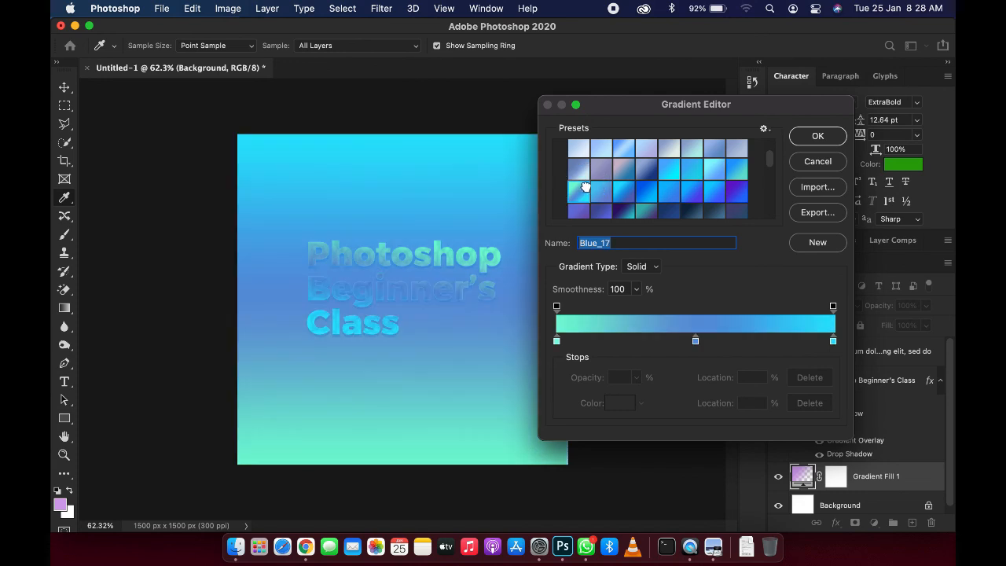
{"action": "left_click", "coordinate": [645, 210]}
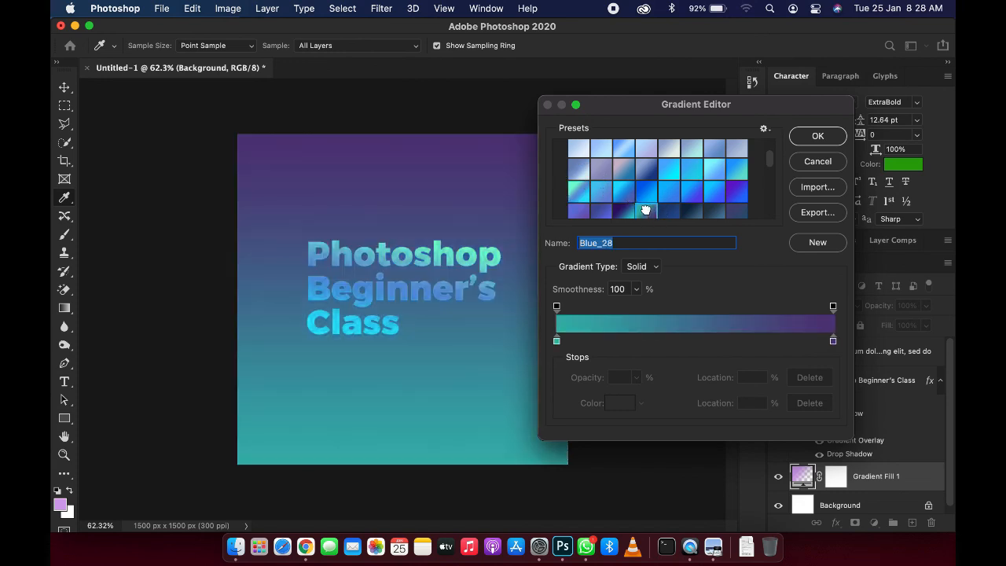
{"action": "left_click", "coordinate": [810, 138]}
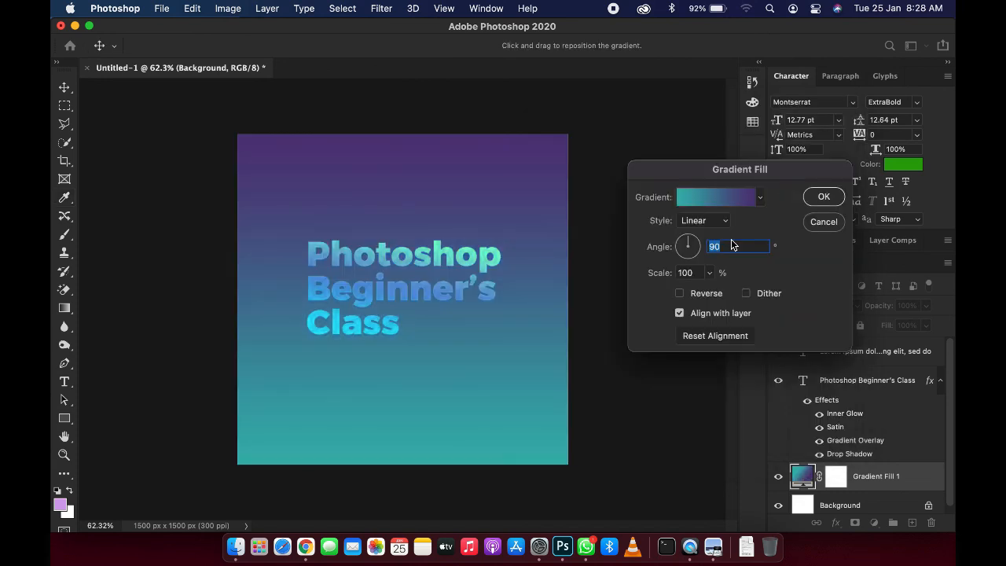
{"action": "left_click", "coordinate": [824, 196]}
Step: Scale the title text to about 90% and move it toward the upper left of the canvas
{"action": "left_click", "coordinate": [456, 267]}
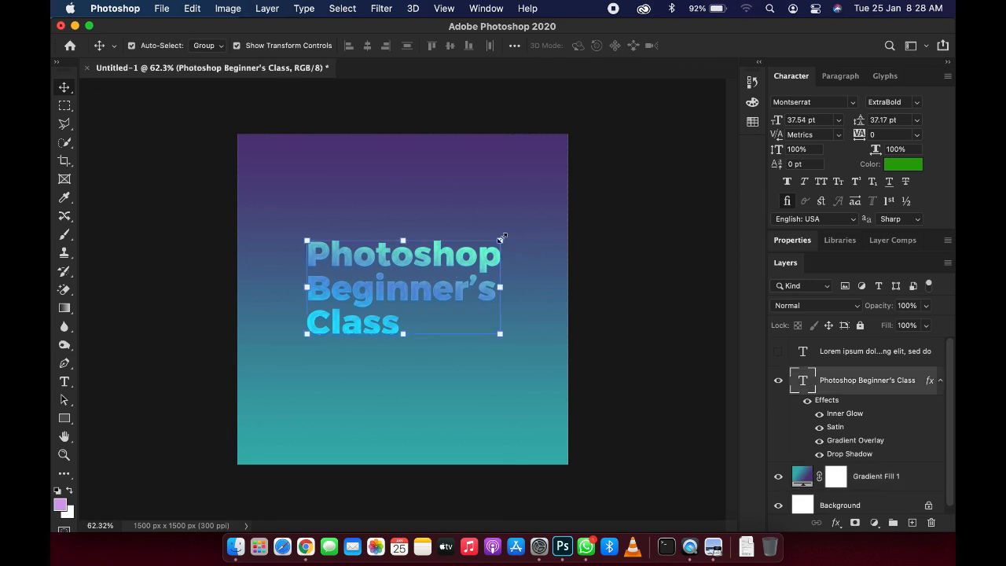
{"action": "left_click", "coordinate": [502, 237]}
{"action": "left_click_drag", "start_coordinate": [503, 237], "coordinate": [495, 246]}
{"action": "left_click_drag", "start_coordinate": [420, 275], "coordinate": [385, 209]}
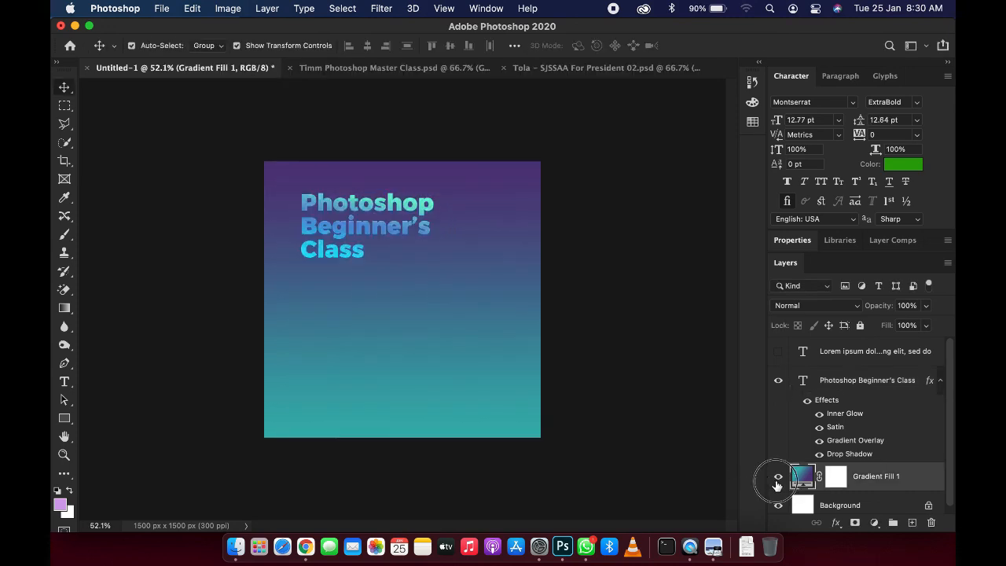
Step: Hide the gradient fill layer
{"action": "left_click", "coordinate": [778, 476]}
{"action": "scroll", "coordinate": [339, 197], "scroll_direction": "up", "scroll_amount": 3}
{"action": "scroll", "coordinate": [339, 197], "scroll_direction": "down", "scroll_amount": 2}
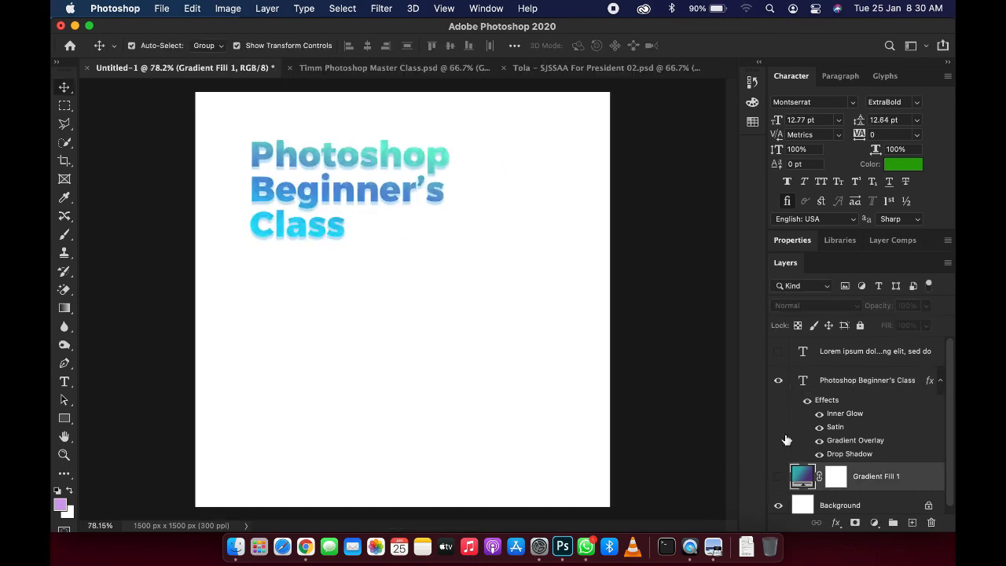